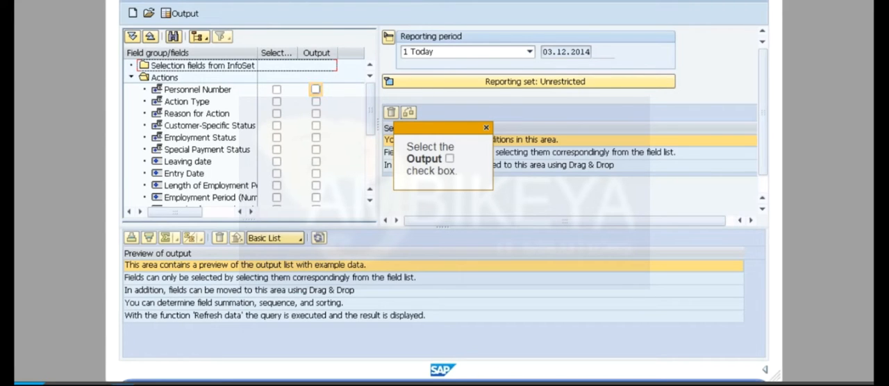
# Step: Add Personnel Number from the Actions group as an output field and open its output display options
pyautogui.click(316, 89)
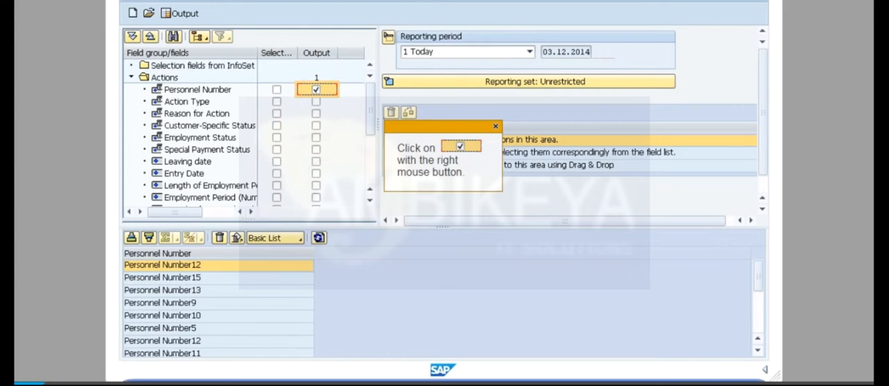
pyautogui.rightClick(316, 89)
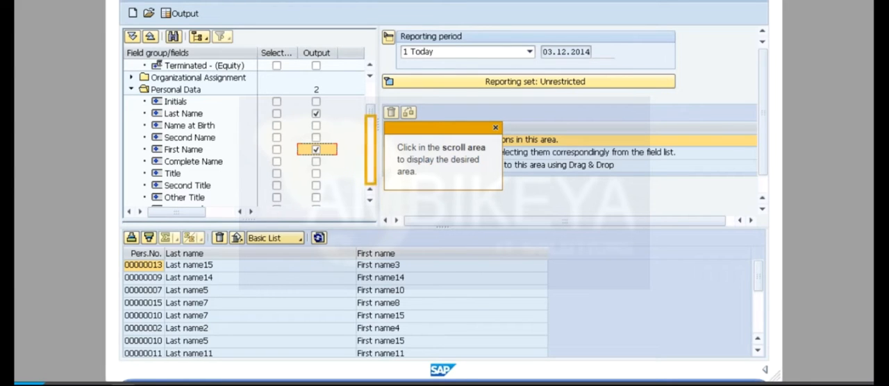
# Step: Add Year of Birth as a selection field and Personnel Area as an output field showing value and text
pyautogui.click(370, 150)
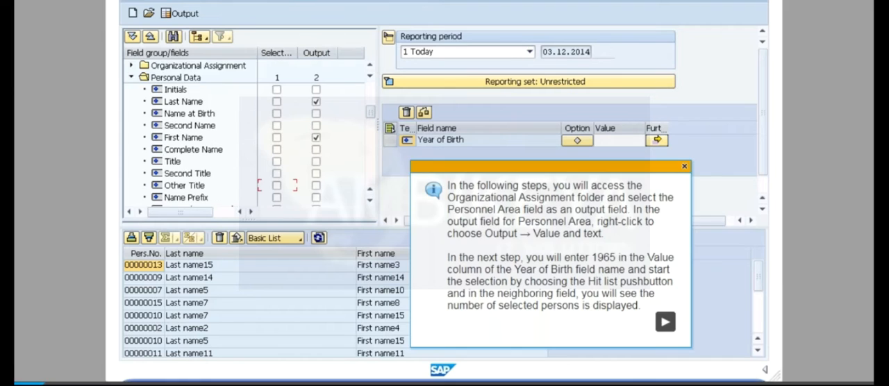
pyautogui.click(666, 322)
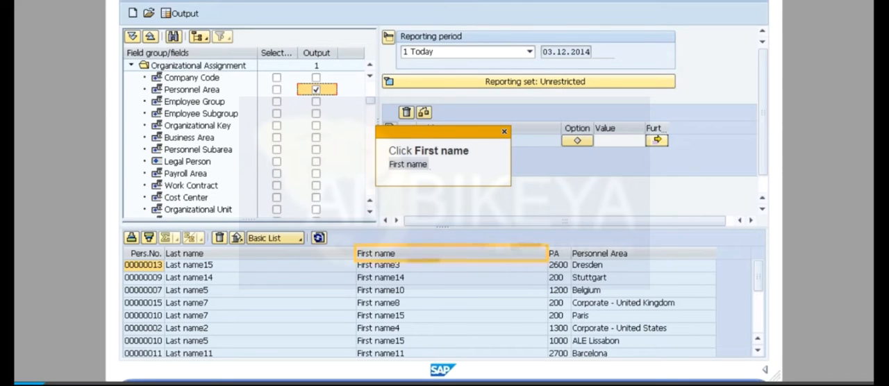
# Step: Move the First name column ahead of the Last name column in the output preview
pyautogui.click(451, 253)
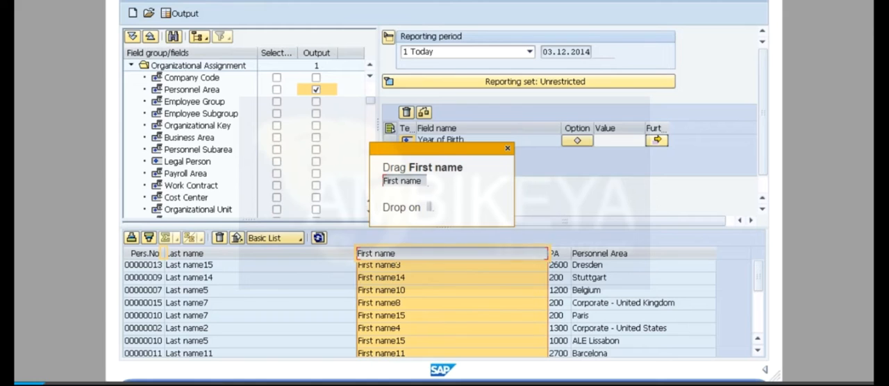
pyautogui.moveTo(451, 254); pyautogui.dragTo(163, 254)
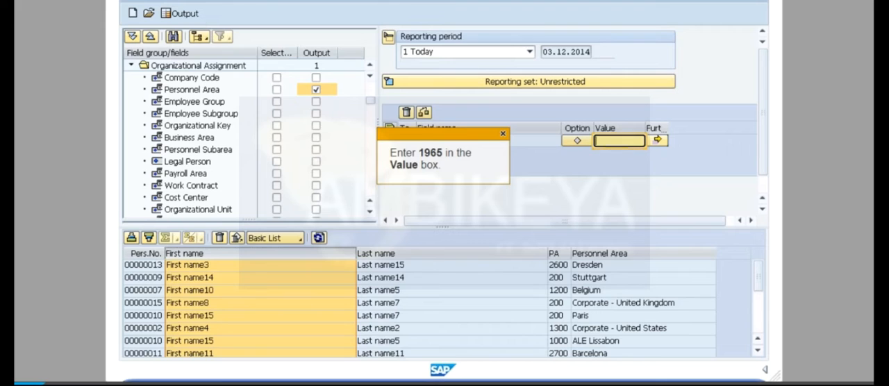
# Step: Set the Year of Birth selection value to 1965 and generate the hit list
pyautogui.write('1965')
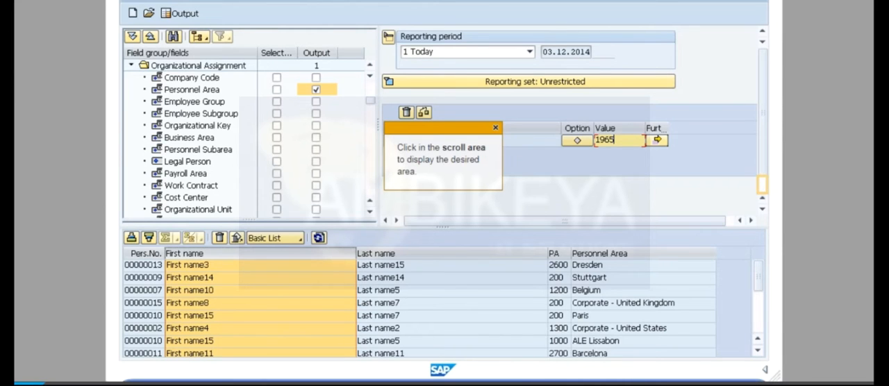
pyautogui.click(762, 184)
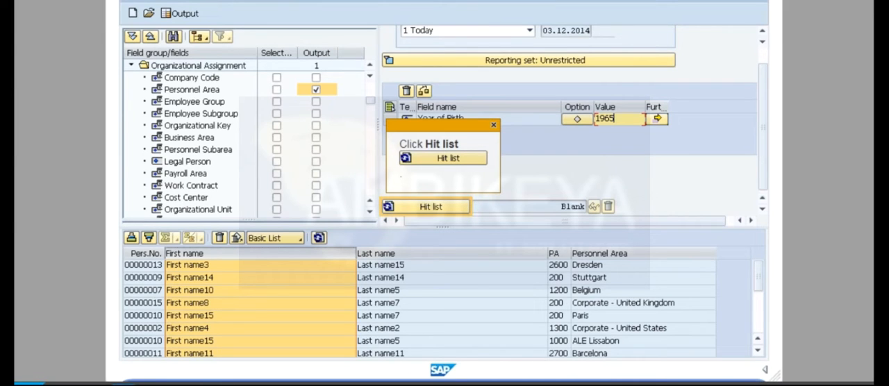
pyautogui.click(431, 206)
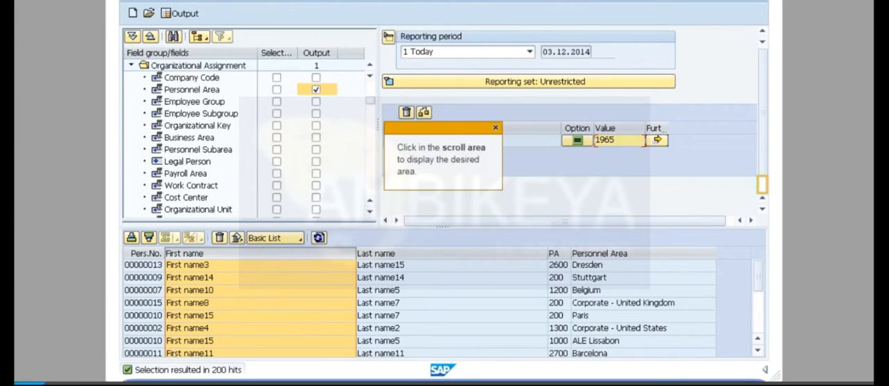
# Step: Display the hit list of selected persons and open the HR master data of the second listed employee
pyautogui.click(762, 185)
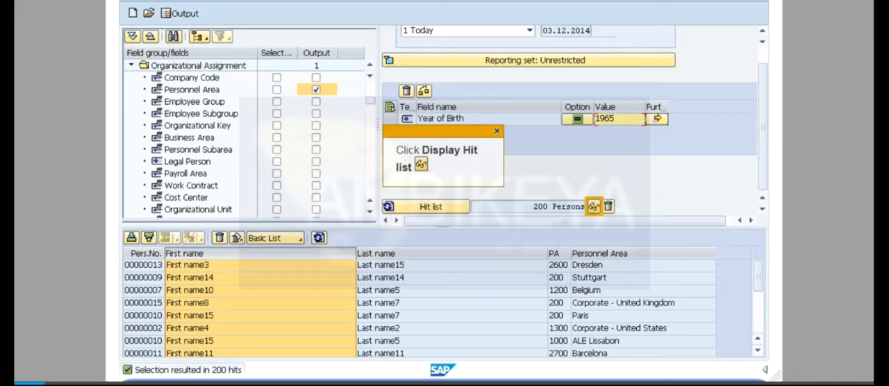
pyautogui.click(594, 206)
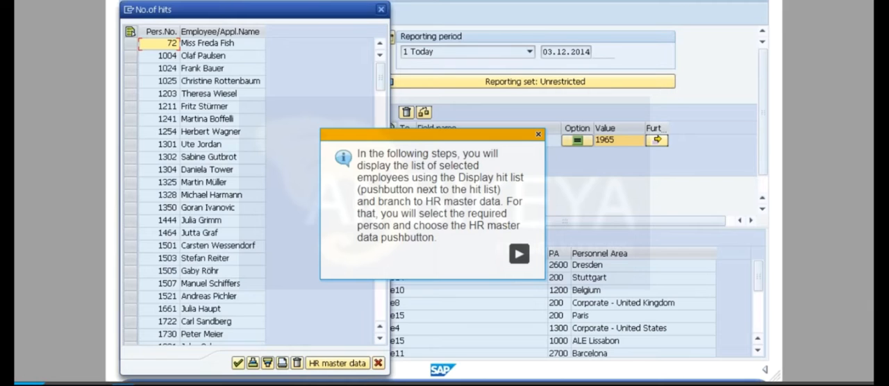
pyautogui.click(518, 254)
pyautogui.click(130, 56)
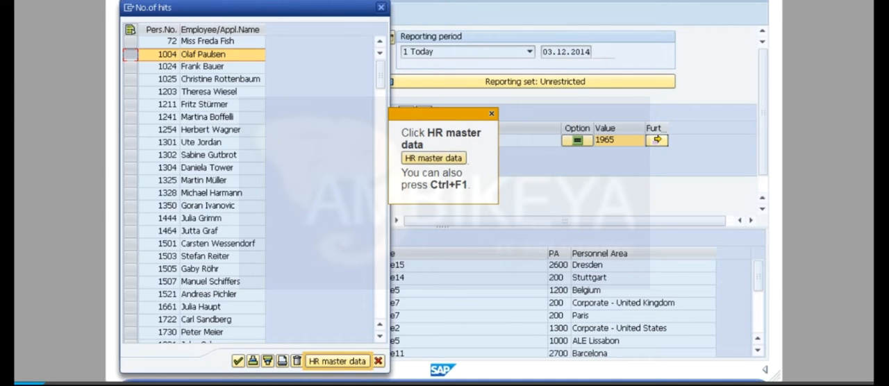
pyautogui.hotkey('ctrl', 'F1')
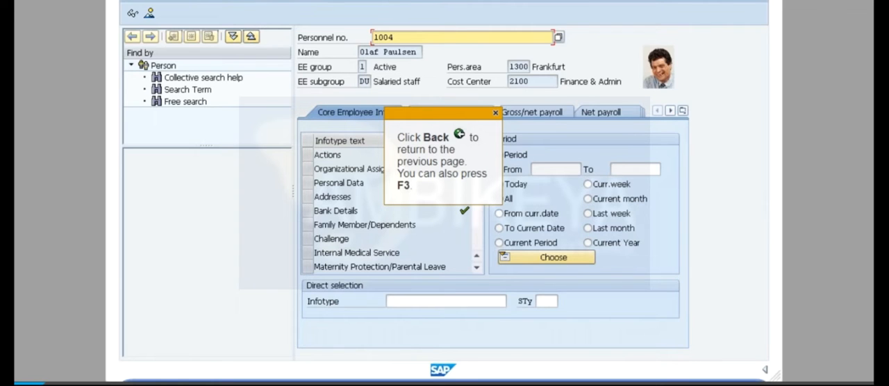
# Step: Return from the HR master data to the hit list and select the eighteenth listed employee
pyautogui.press('F3')
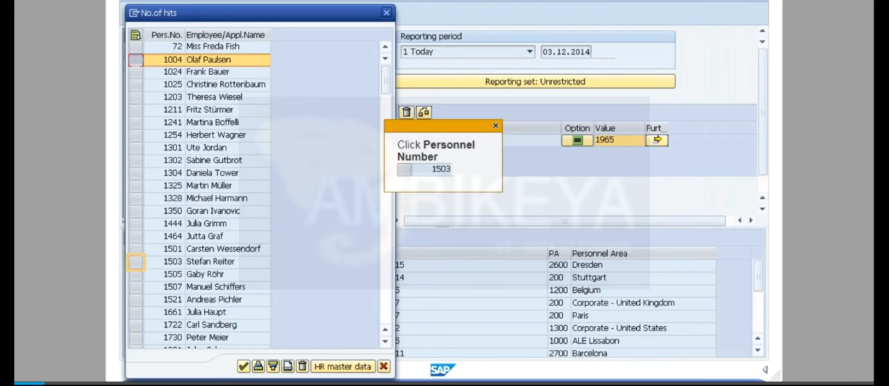
pyautogui.click(136, 262)
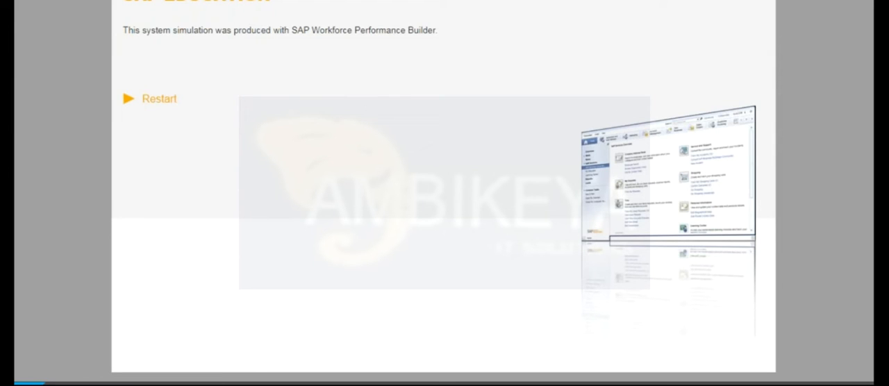
pyautogui.moveTo(171, 385)
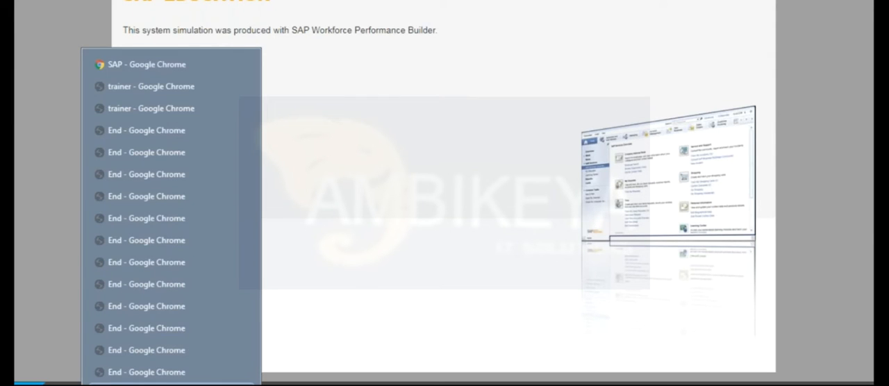
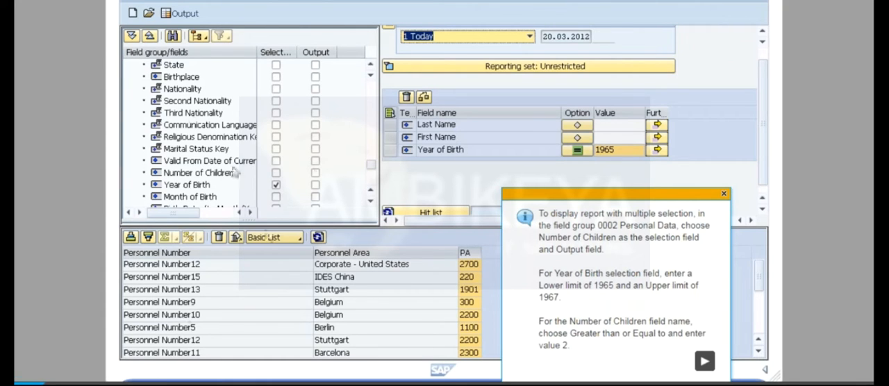
# Step: Add Number of Children from the personal data fields as both a selection field and an output field
pyautogui.click(703, 362)
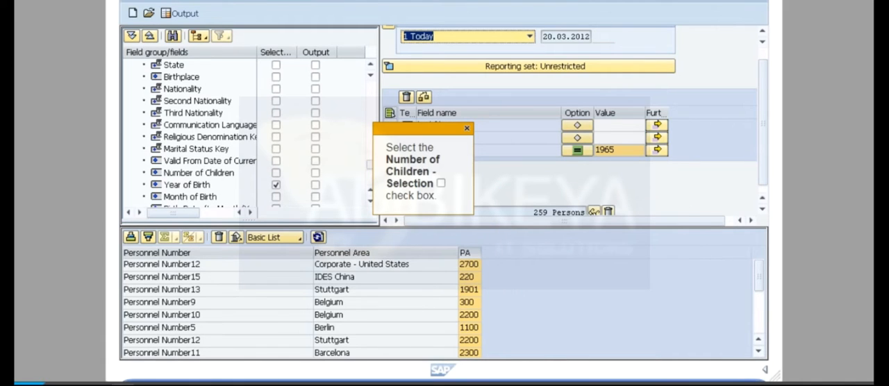
pyautogui.click(276, 173)
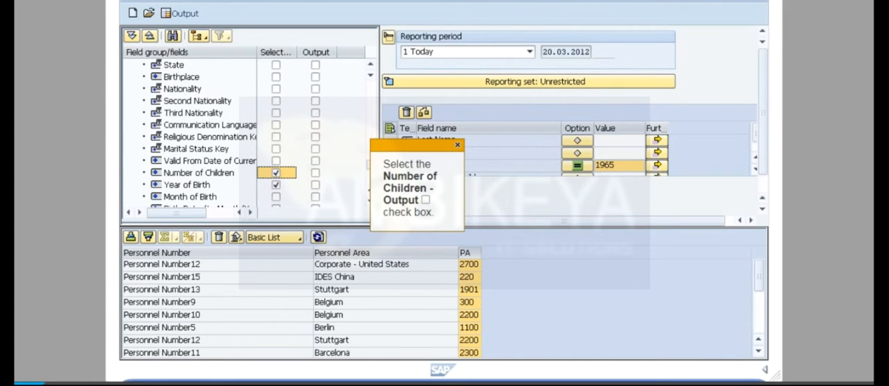
pyautogui.click(316, 173)
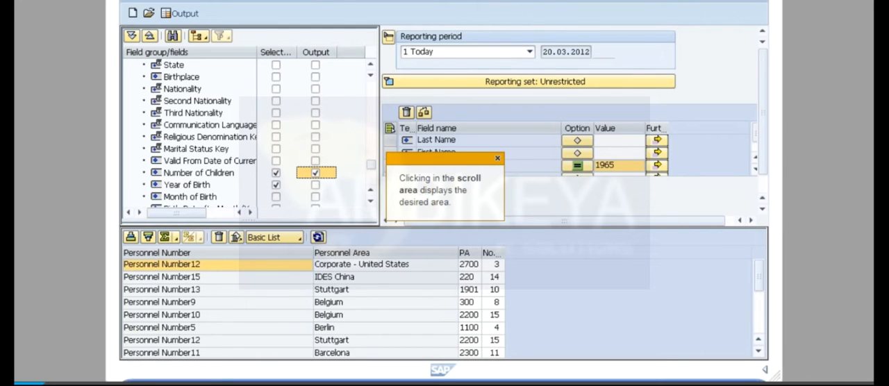
# Step: Enter 1965 and 1967 as single values in the multiple selection for Year of Birth and copy them to the query
pyautogui.click(763, 186)
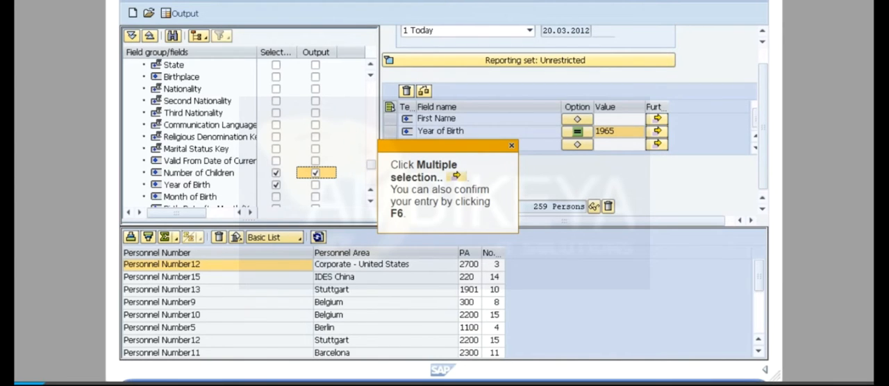
pyautogui.press('F6')
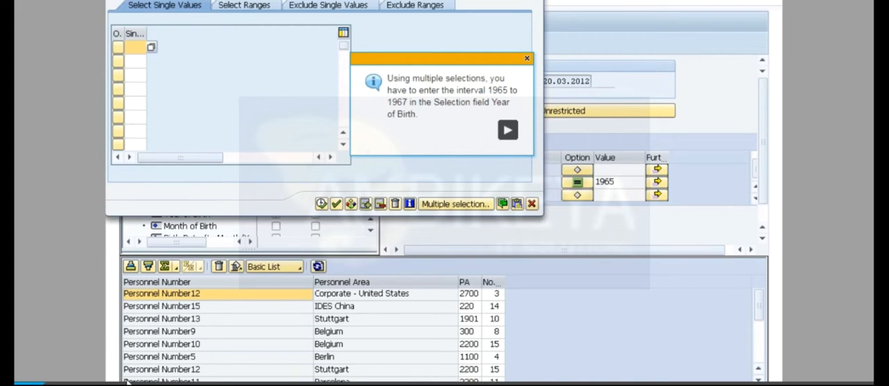
pyautogui.click(507, 130)
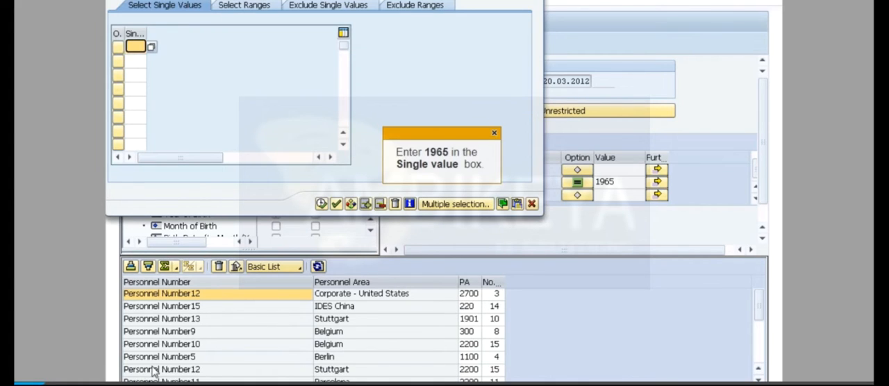
pyautogui.write('1965')
pyautogui.press('Return')
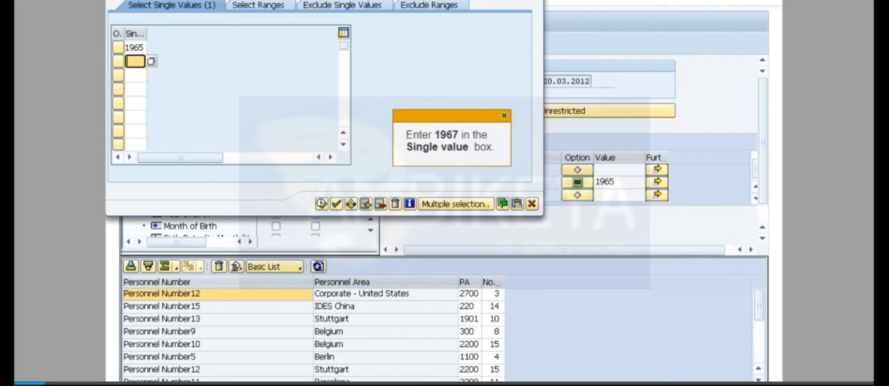
pyautogui.write('1967')
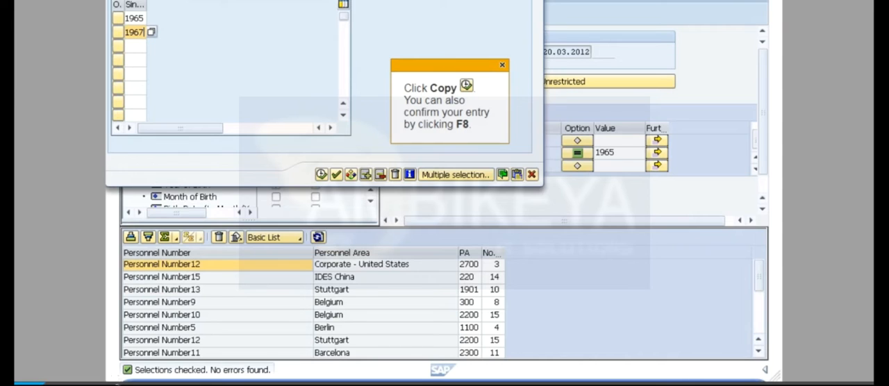
pyautogui.press('F8')
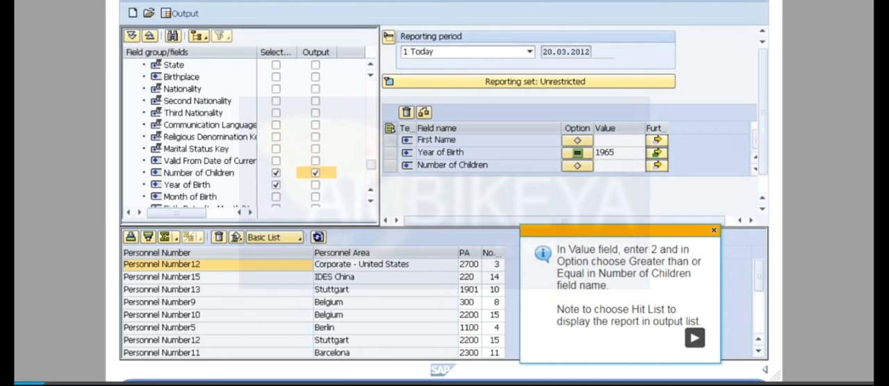
# Step: Restrict Number of Children to values greater than or equal to 2
pyautogui.click(694, 338)
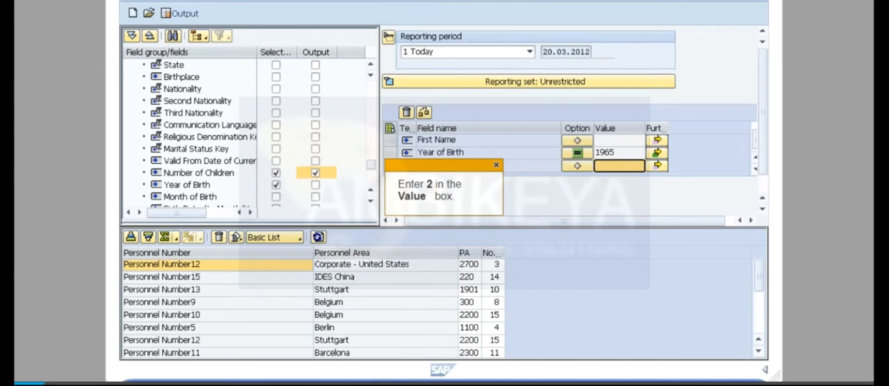
pyautogui.write('2')
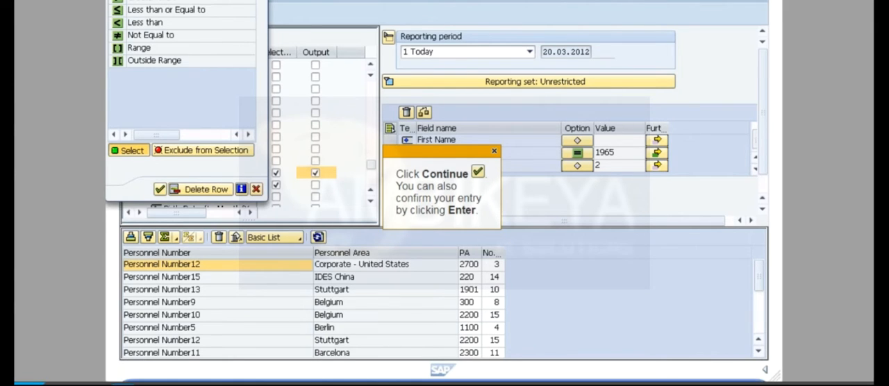
pyautogui.press('Return')
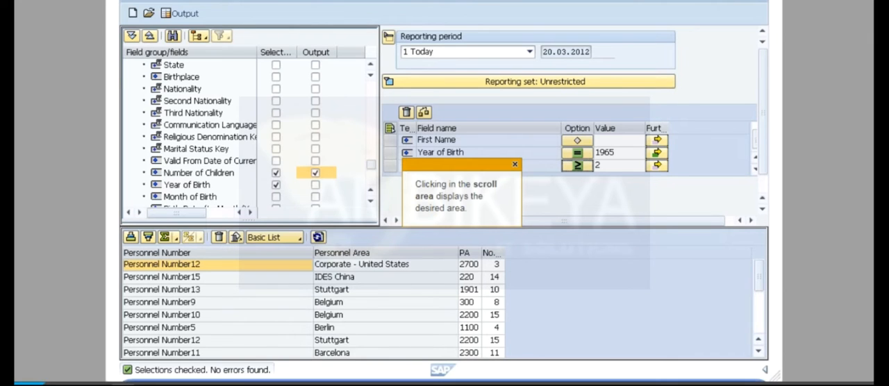
# Step: Save the query in the DERPHR user group and leave the Ad Hoc Query
pyautogui.scroll(-1, 570, 125)
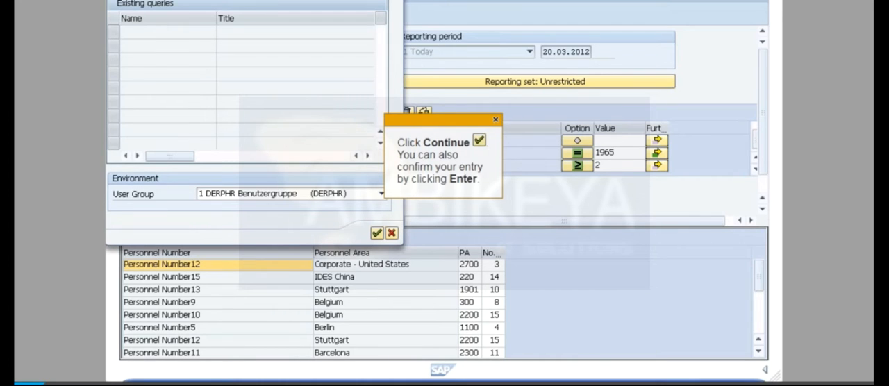
pyautogui.press('Return')
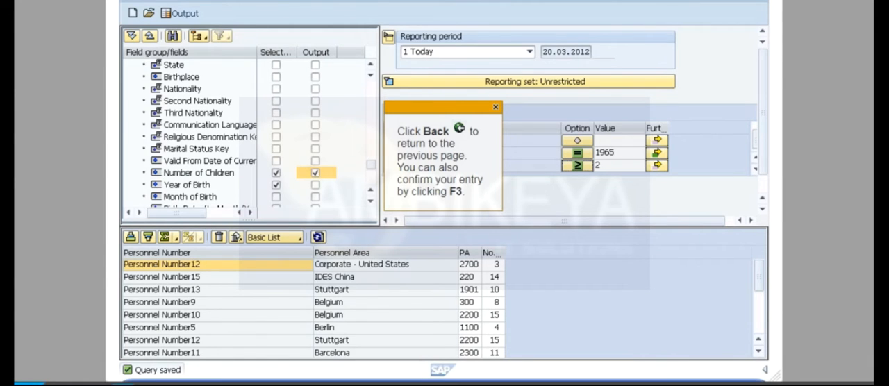
pyautogui.press('F3')
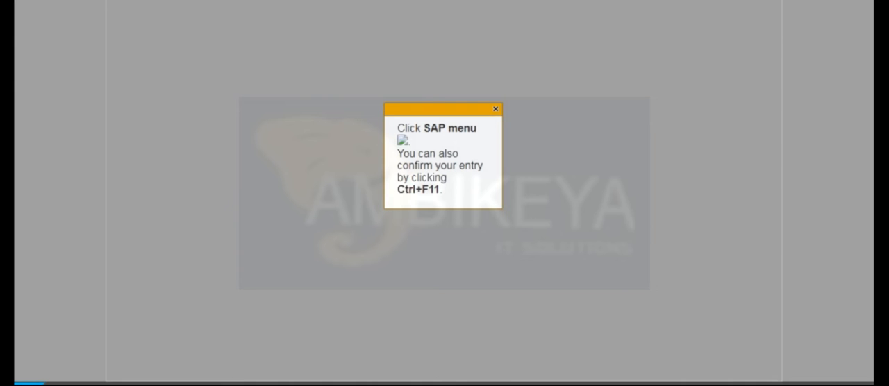
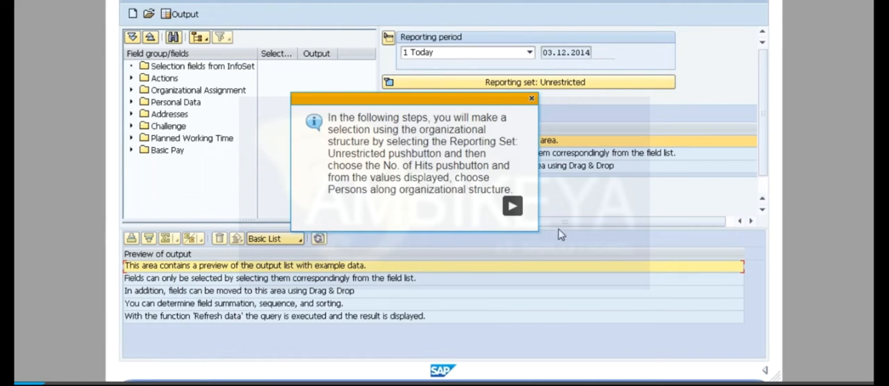
# Step: Restrict the reporting set by Persons along organizational structure to Human Resources (D) under Exec.directory - Germany
pyautogui.click(512, 207)
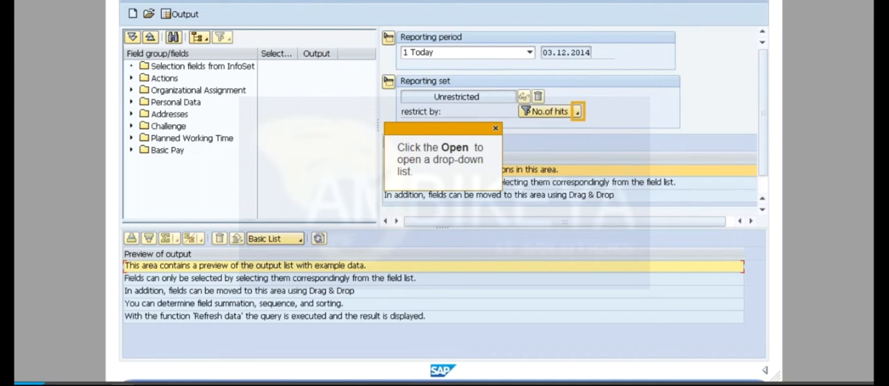
pyautogui.click(577, 112)
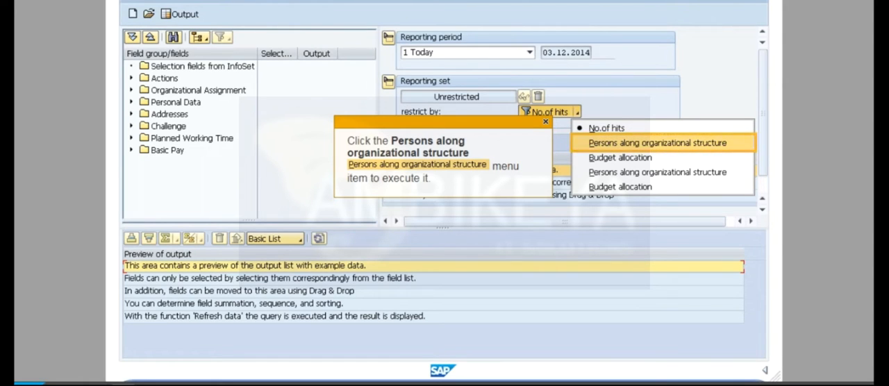
pyautogui.click(658, 143)
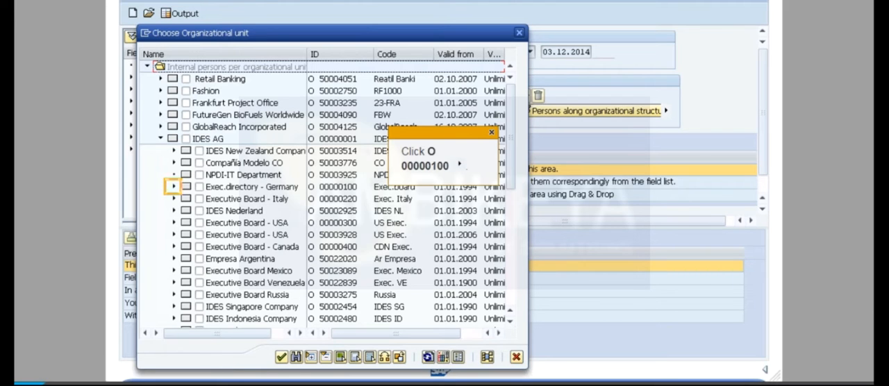
pyautogui.click(174, 187)
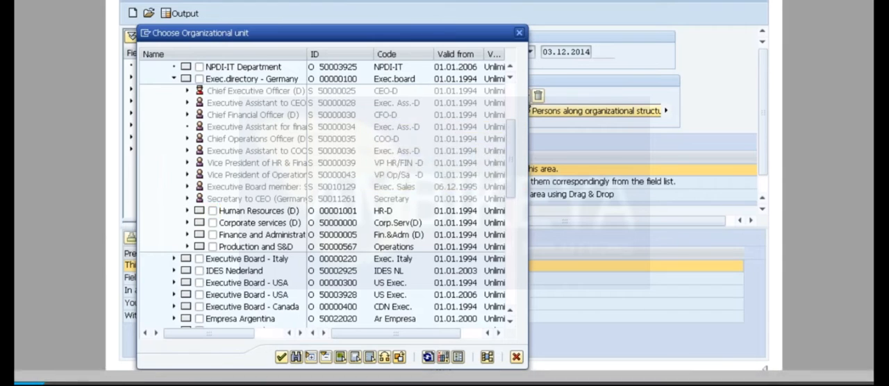
pyautogui.click(212, 211)
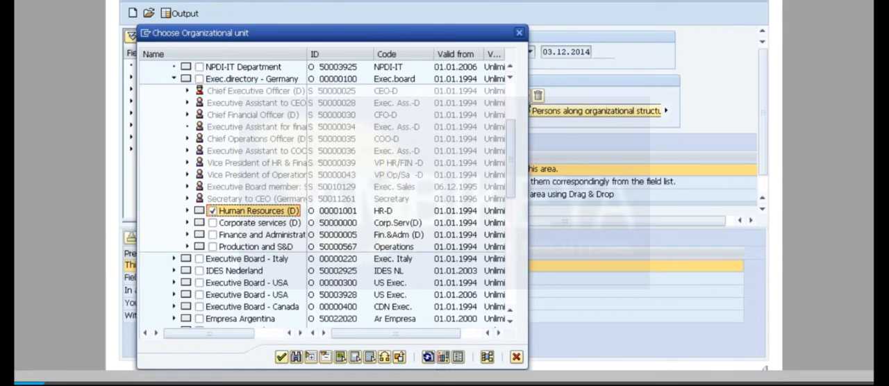
pyautogui.click(281, 357)
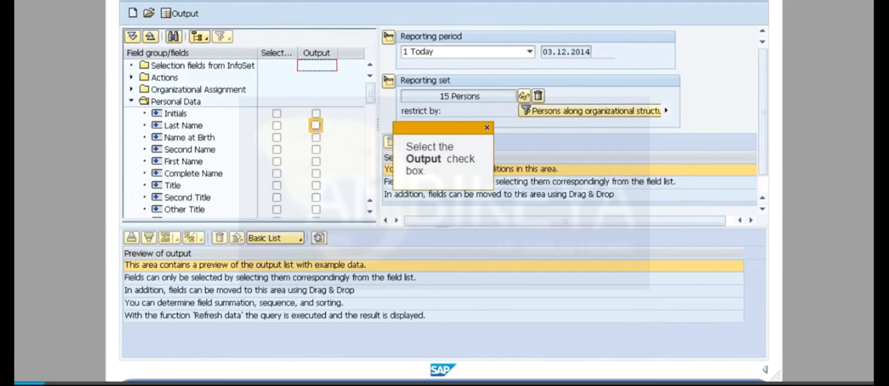
# Step: Add Last Name and First Name from Personal Data and Organizational Unit from Organizational Assignment as output fields
pyautogui.click(316, 126)
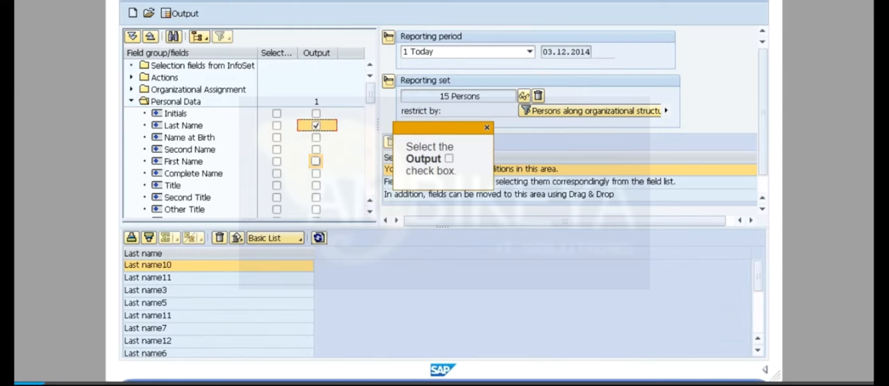
pyautogui.click(316, 161)
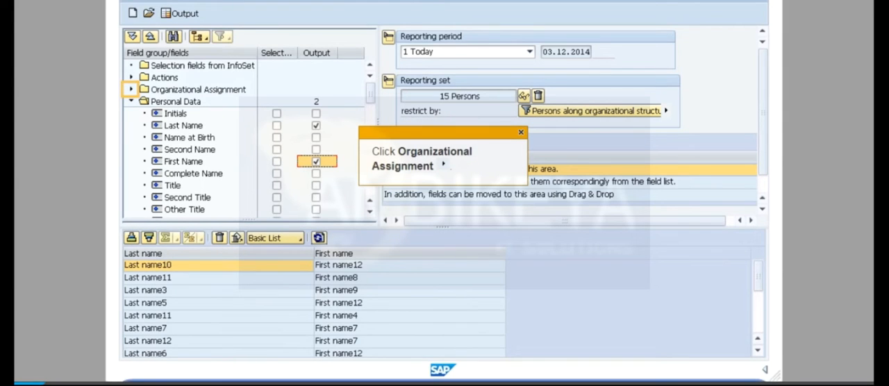
pyautogui.click(131, 90)
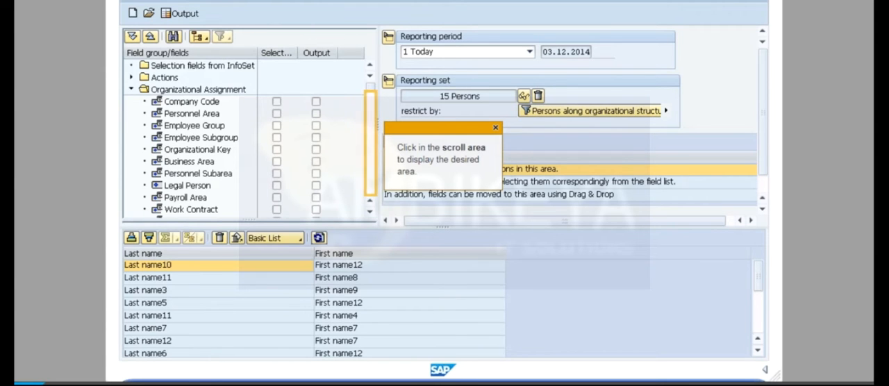
pyautogui.click(371, 143)
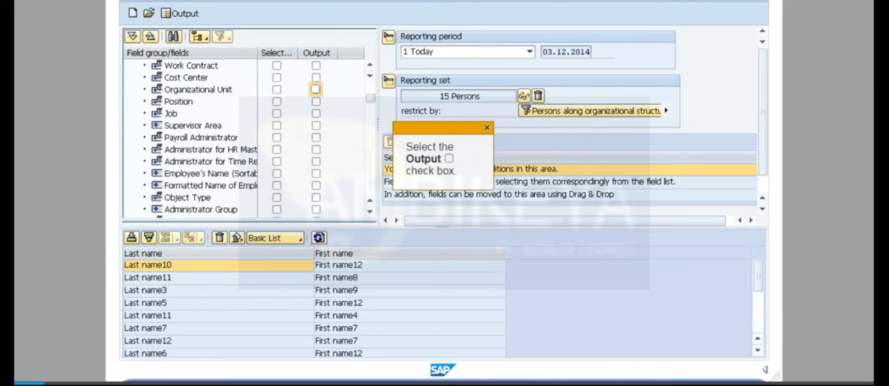
pyautogui.click(316, 89)
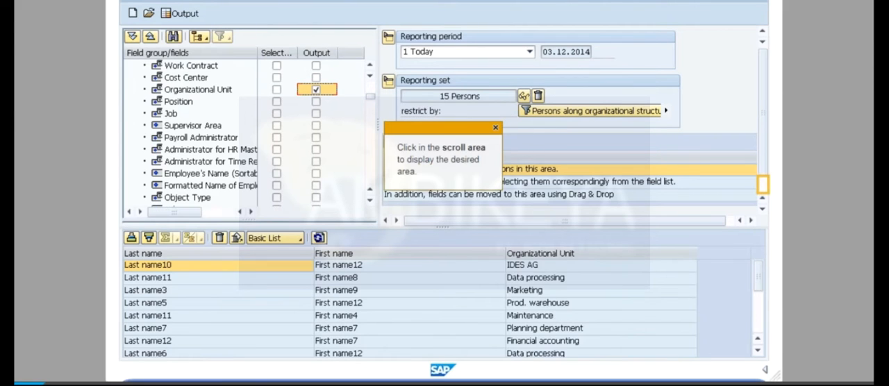
# Step: Determine the hit list, view the query's output list and return to the query definition
pyautogui.click(763, 184)
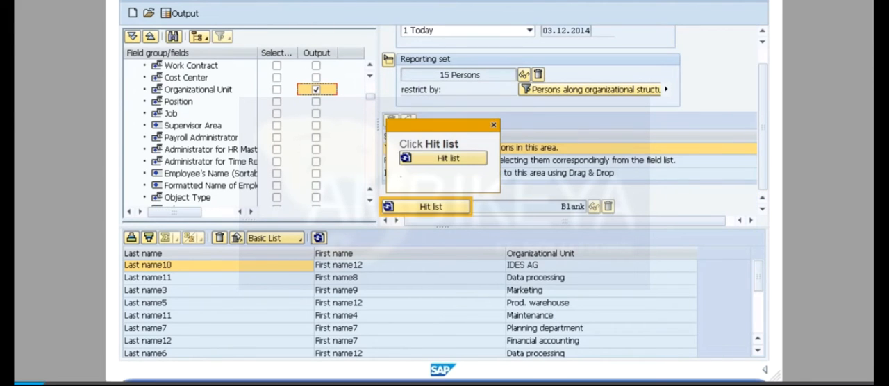
pyautogui.click(427, 206)
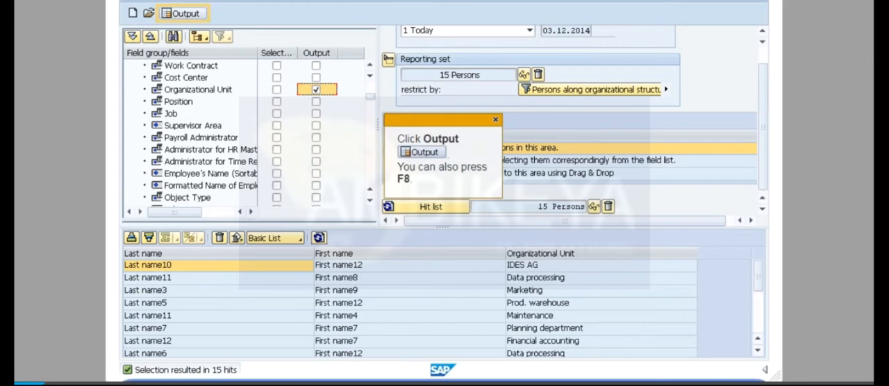
pyautogui.click(182, 14)
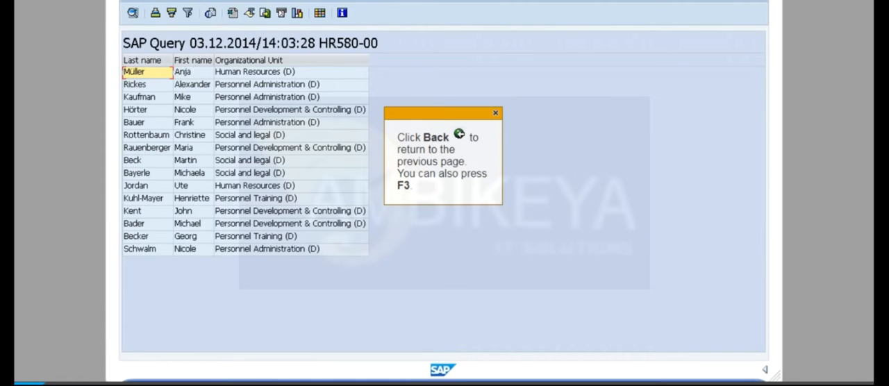
pyautogui.press('F3')
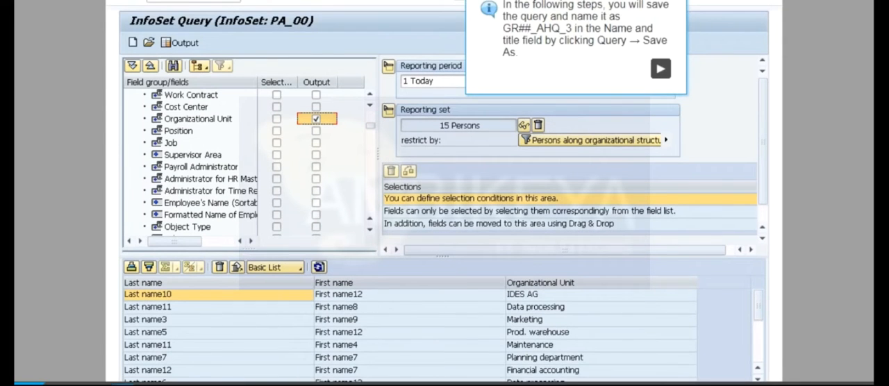
# Step: Save the query under a new entry with GR00_AHQ_3 as both name and title
pyautogui.click(660, 68)
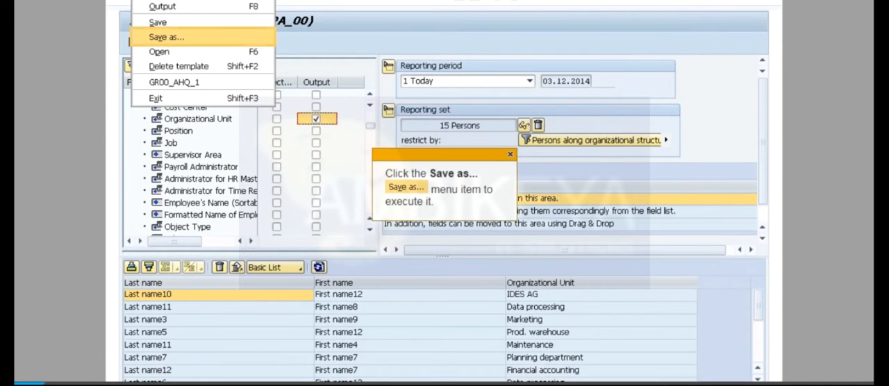
pyautogui.click(167, 37)
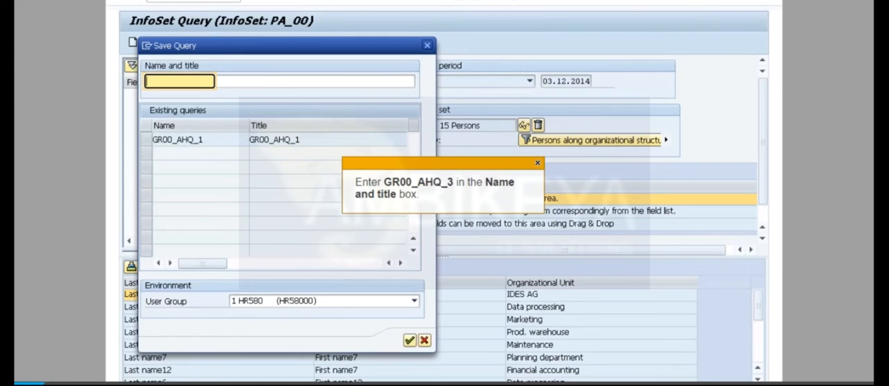
pyautogui.write('GR00_AHQ_3')
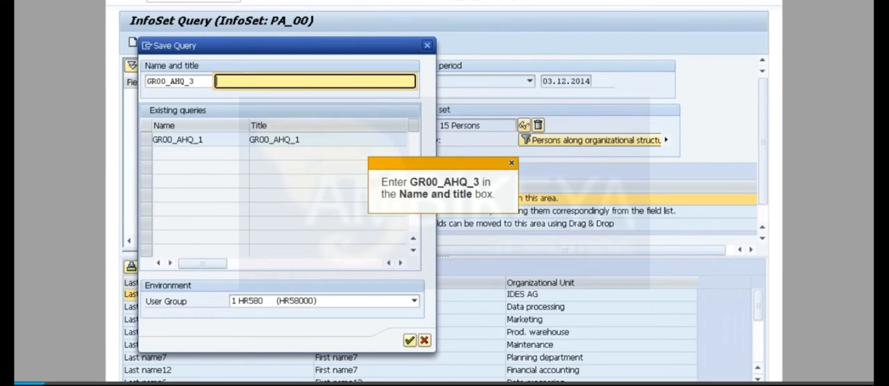
pyautogui.write('GR00_AHQ_3')
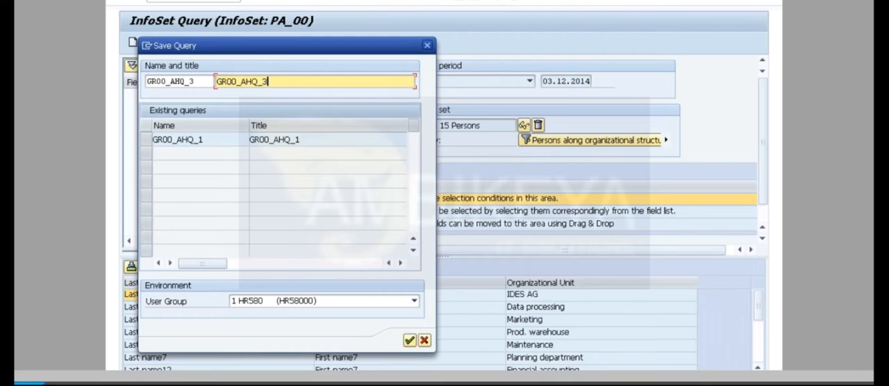
pyautogui.press('Return')
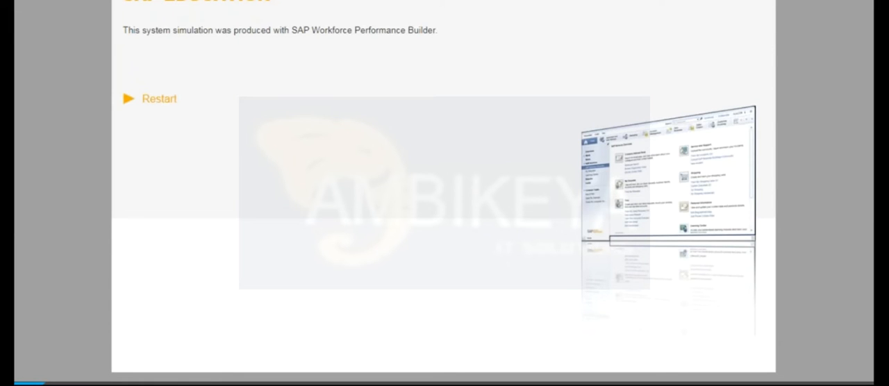
# Step: Switch to the SAP course window in Google Chrome and advance past the summary to the Complex Queries page
pyautogui.click(171, 385)
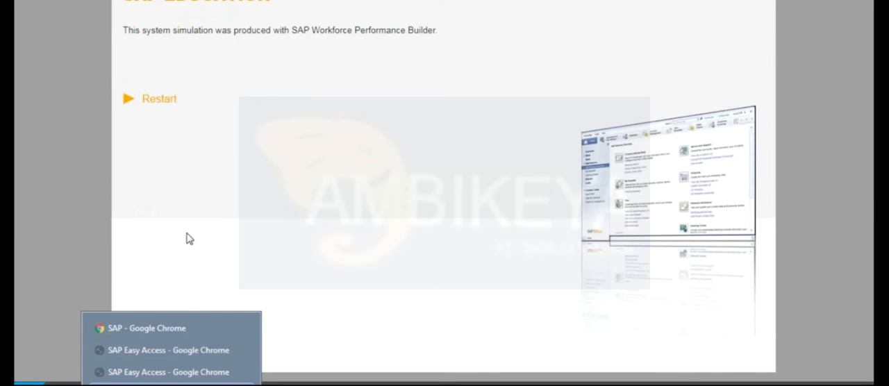
pyautogui.click(177, 328)
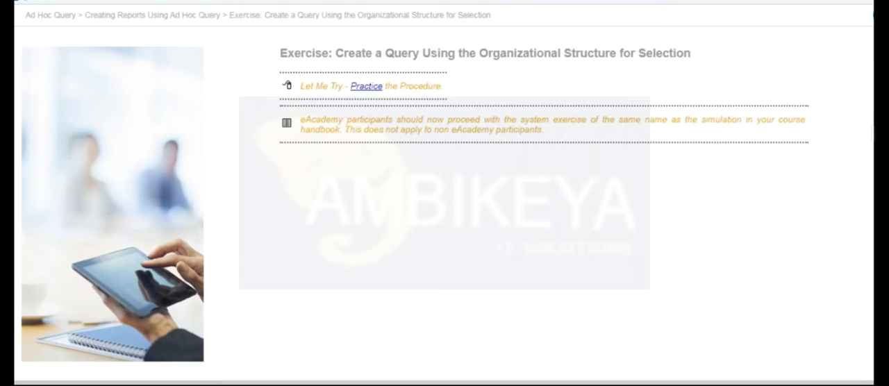
pyautogui.click(873, 14)
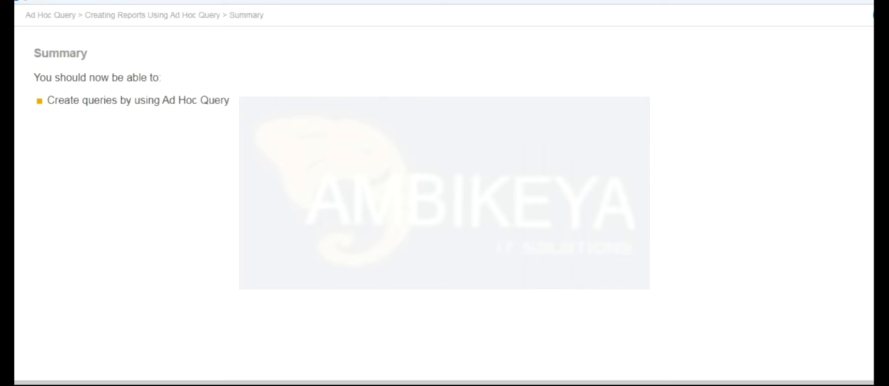
pyautogui.click(873, 15)
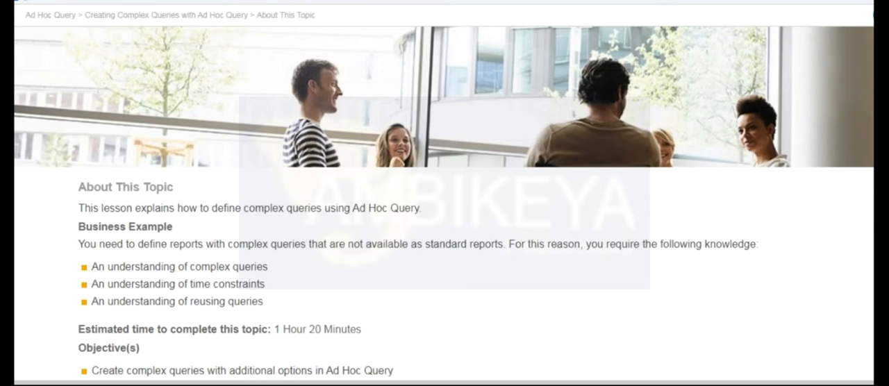
pyautogui.scroll(-1, 444, 201)
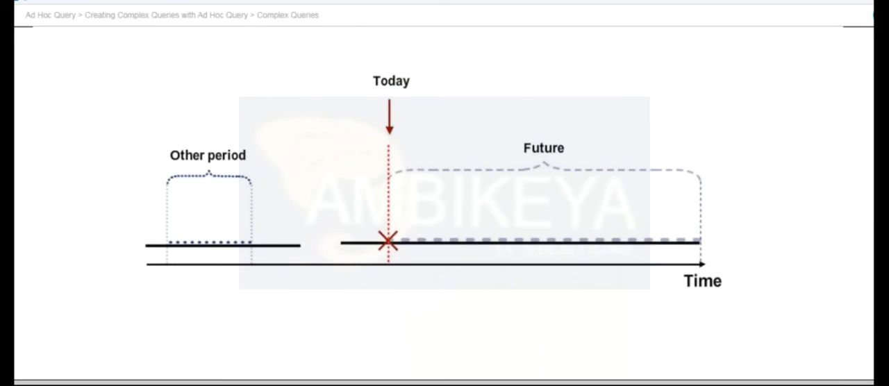
# Step: Examine the Complex Queries page's reporting period options and the timeline for person and date selection
pyautogui.click(829, 385)
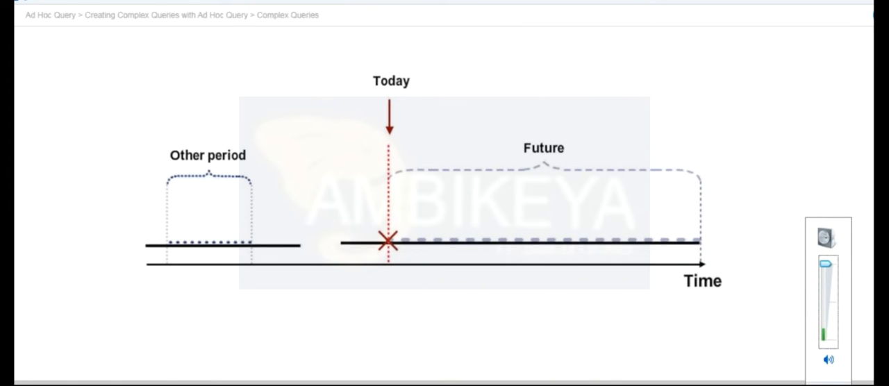
pyautogui.press('Escape')
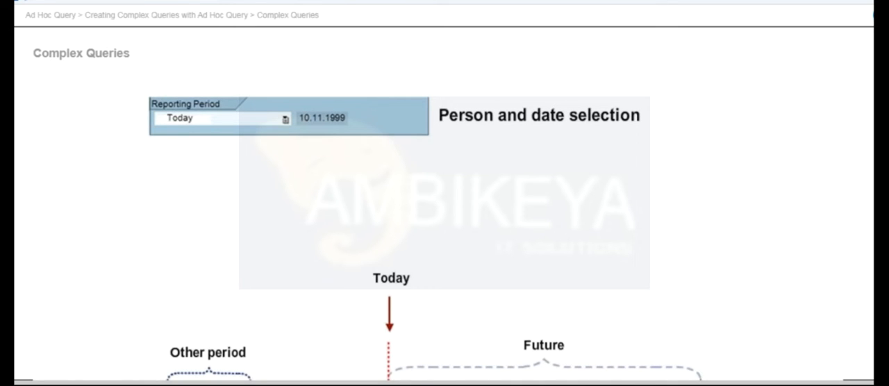
pyautogui.scroll(-1, 445, 209)
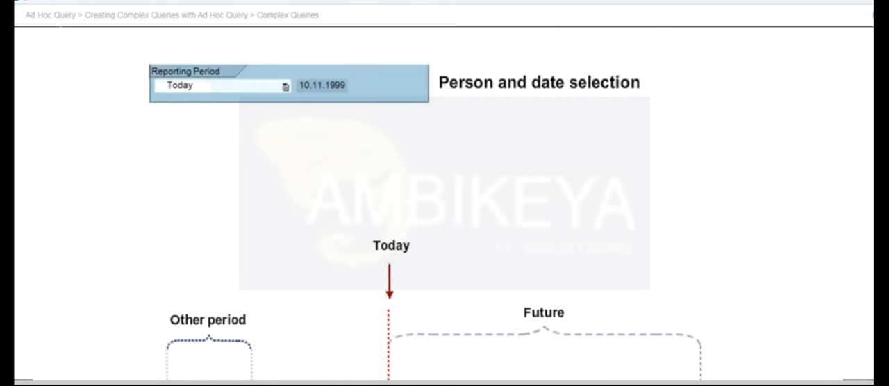
pyautogui.scroll(1, 445, 209)
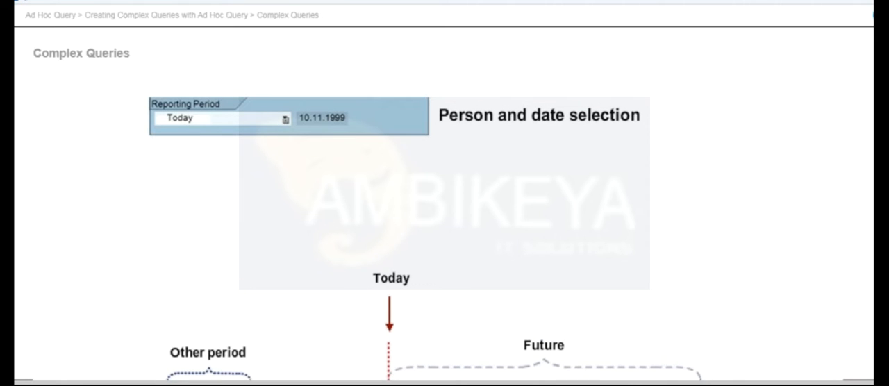
pyautogui.scroll(-3, 445, 209)
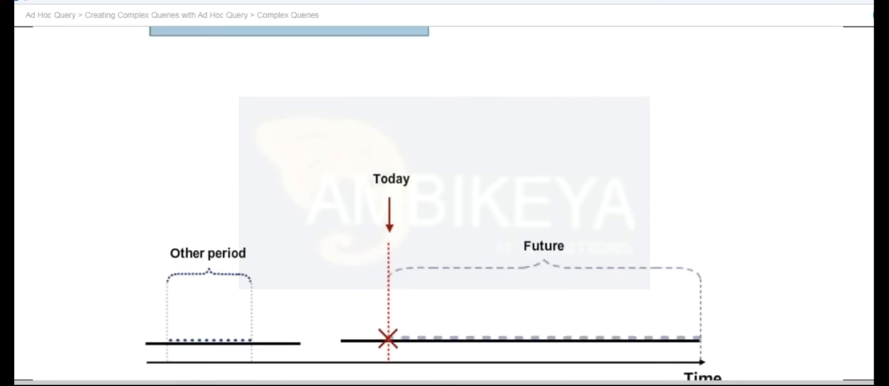
pyautogui.scroll(-3, 444, 243)
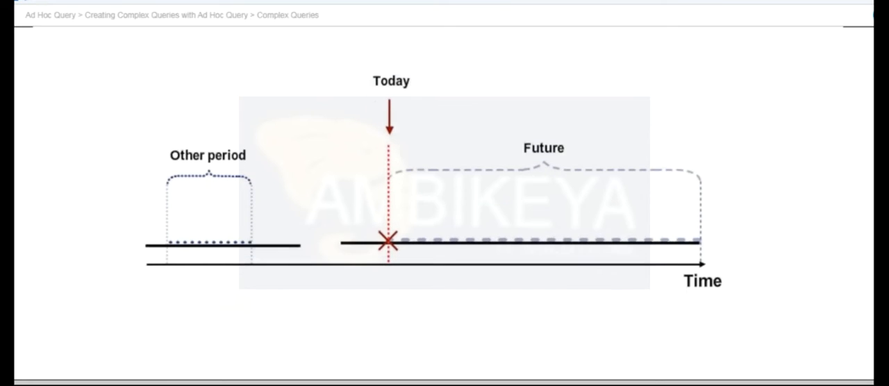
pyautogui.scroll(5, 445, 209)
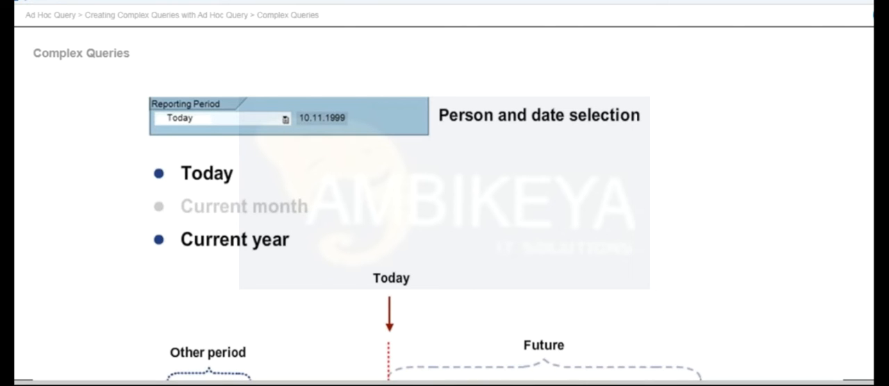
pyautogui.scroll(-3, 445, 208)
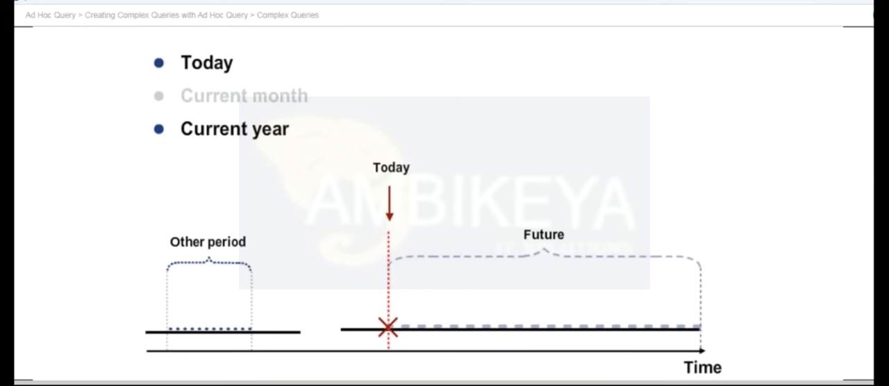
pyautogui.scroll(-2, 444, 209)
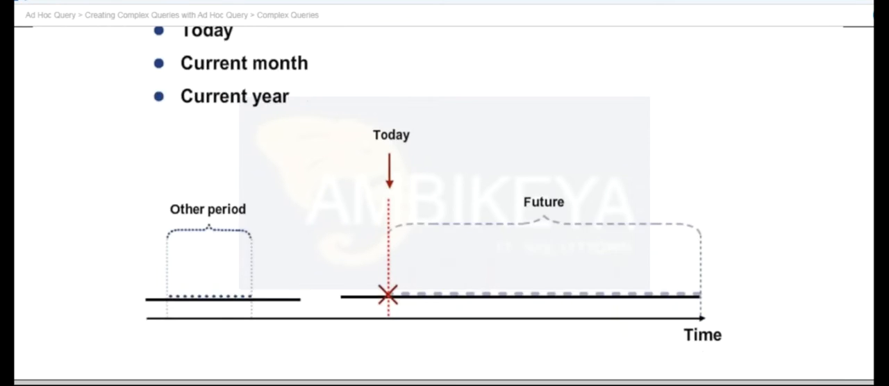
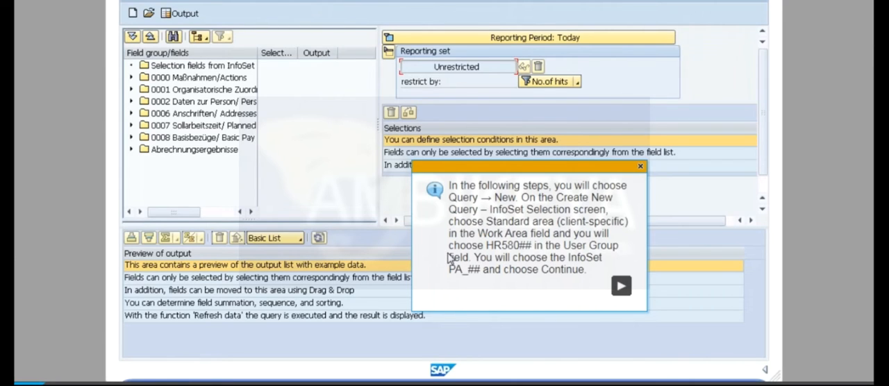
# Step: Create a new query on InfoSet PA_00 in the standard client-specific work area with the HR580 user group
pyautogui.click(611, 285)
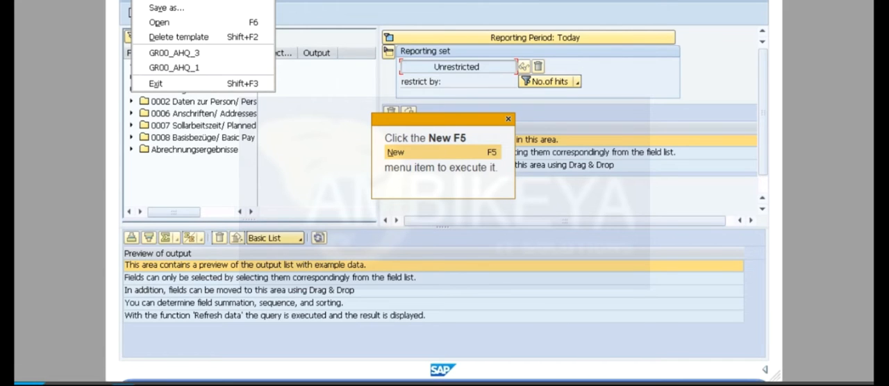
pyautogui.press('F5')
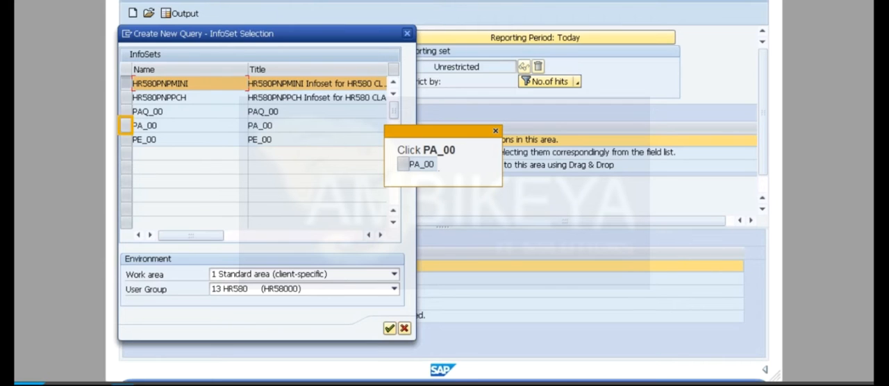
pyautogui.click(126, 126)
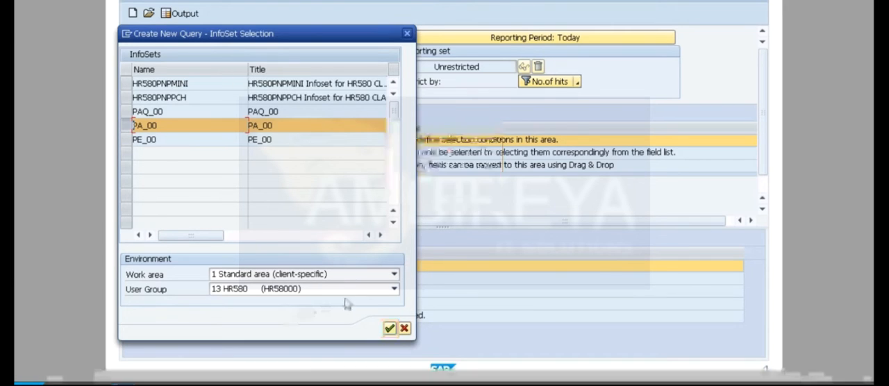
pyautogui.click(389, 328)
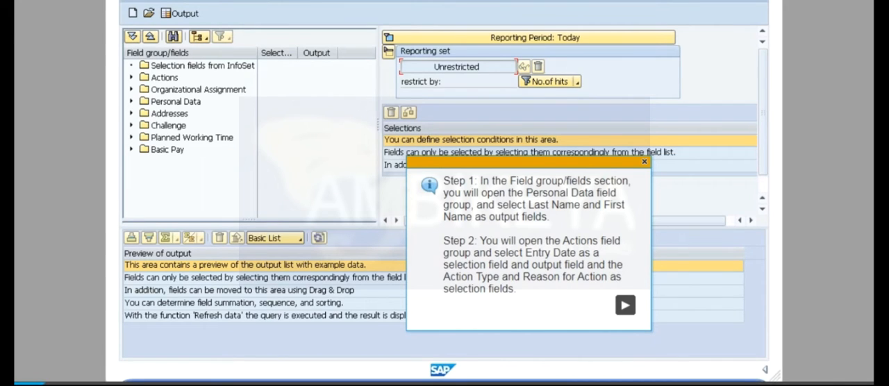
# Step: Add Last Name, First Name and Entry Date as output fields, and Entry Date, Action Type and Reason for Action as selection fields
pyautogui.click(625, 309)
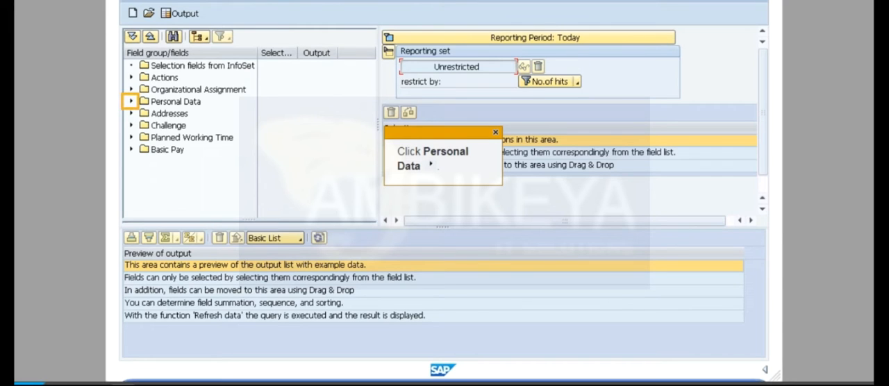
pyautogui.click(131, 101)
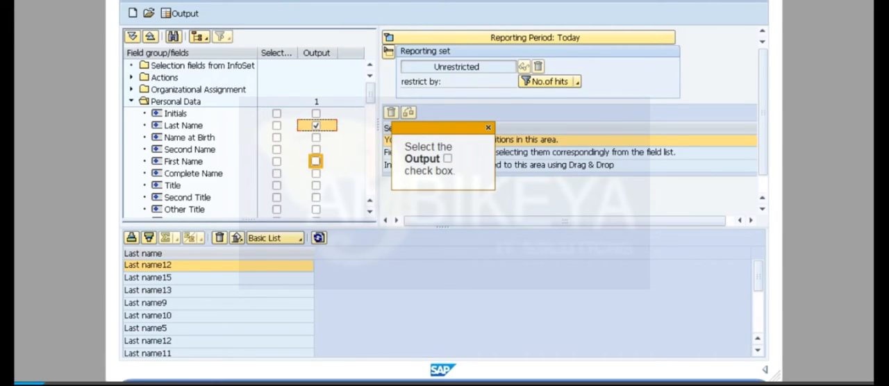
pyautogui.click(316, 161)
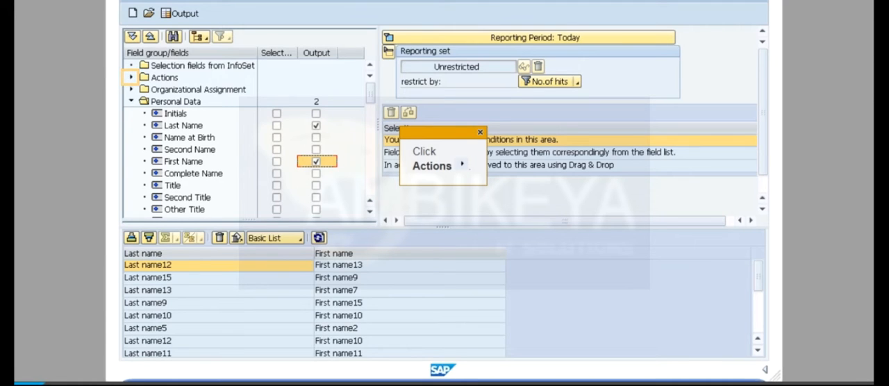
pyautogui.click(130, 77)
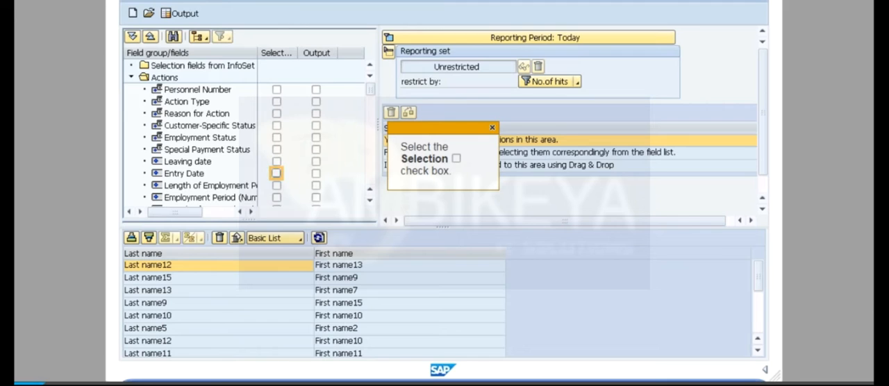
pyautogui.click(276, 174)
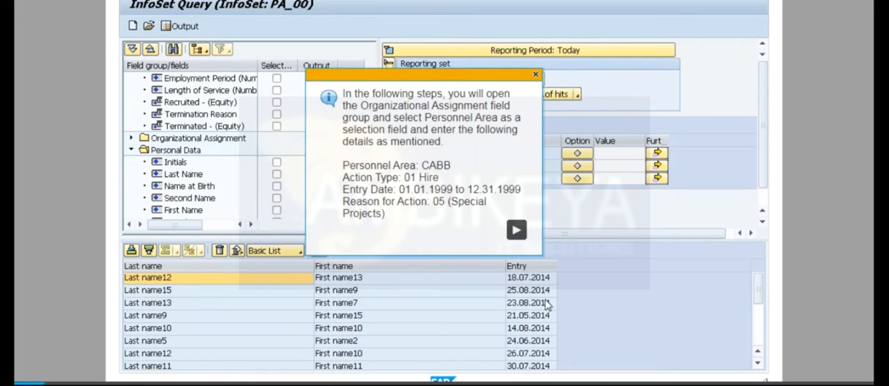
# Step: Add Personnel Area as a selection field and enter cabb for it, Action Type 01, Reason for Action 05 and Entry Date from 01.01.1999
pyautogui.click(515, 232)
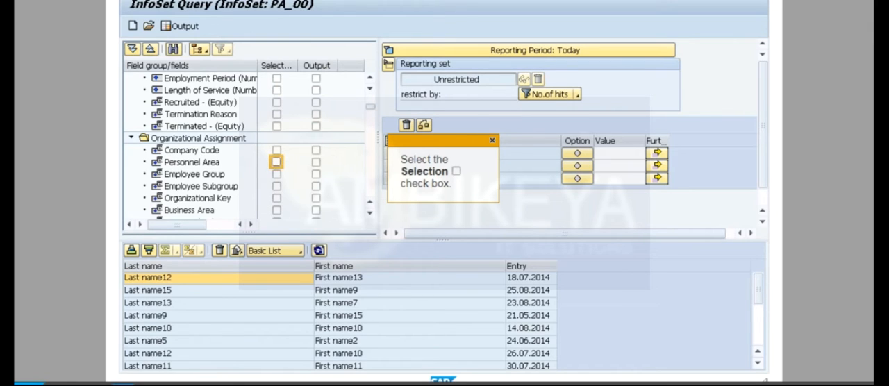
pyautogui.click(277, 162)
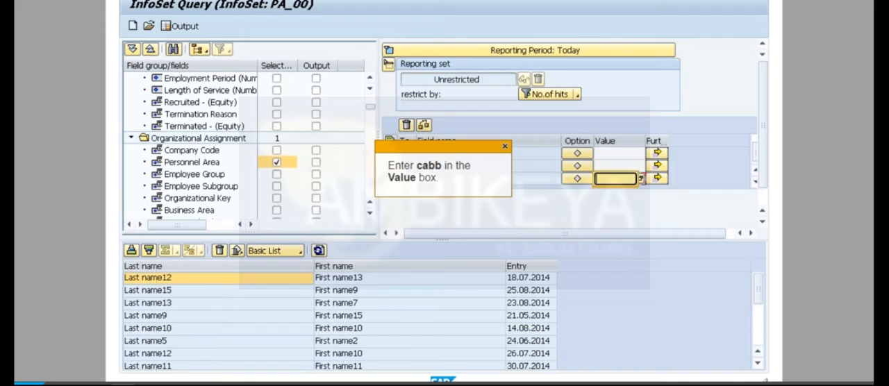
pyautogui.write('cabb')
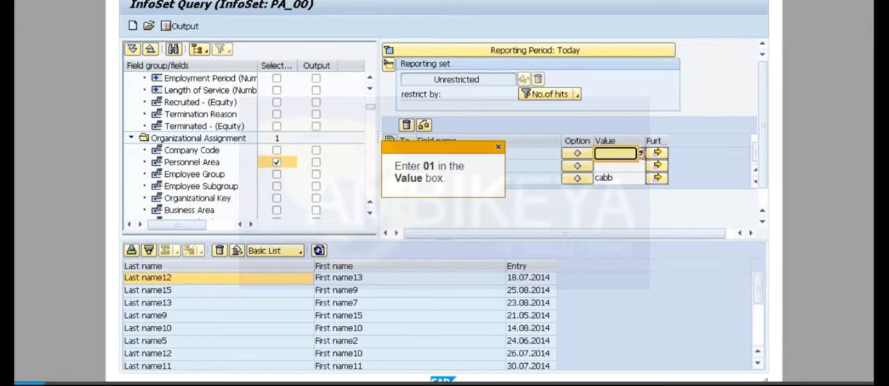
pyautogui.write('01')
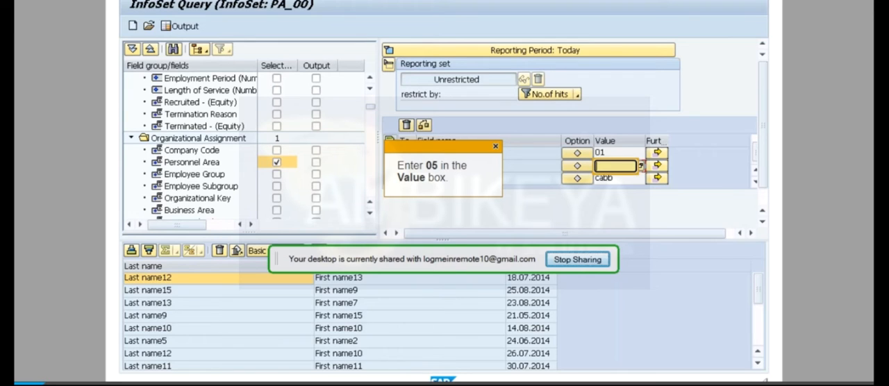
pyautogui.click(452, 268)
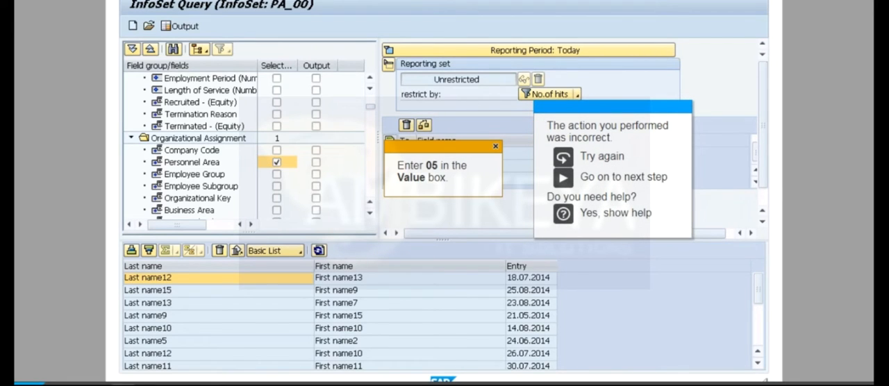
pyautogui.click(563, 157)
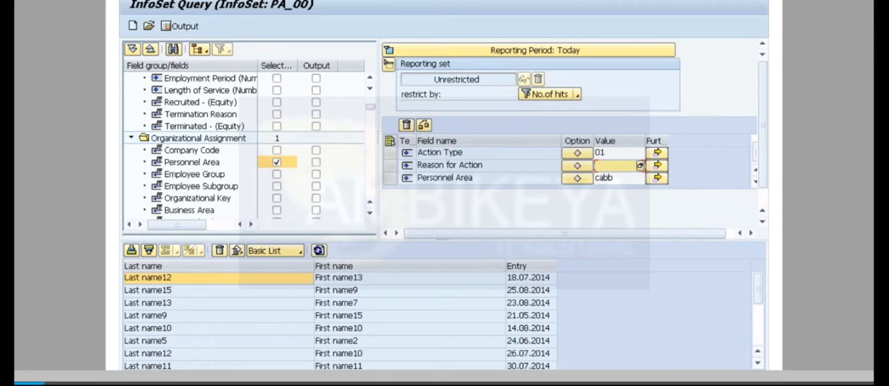
pyautogui.write('05')
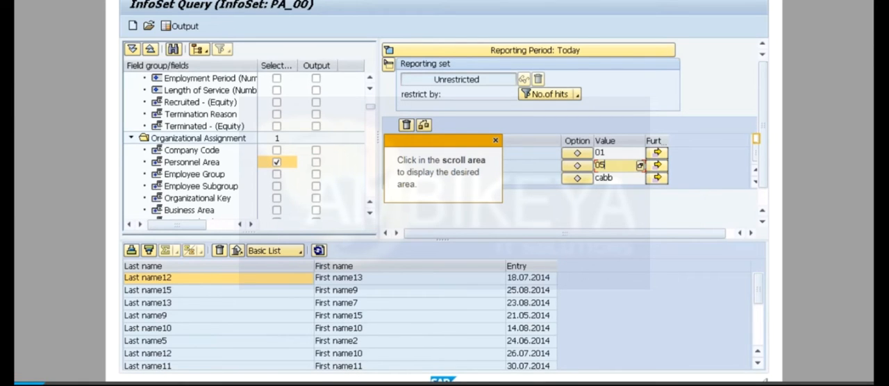
pyautogui.click(756, 139)
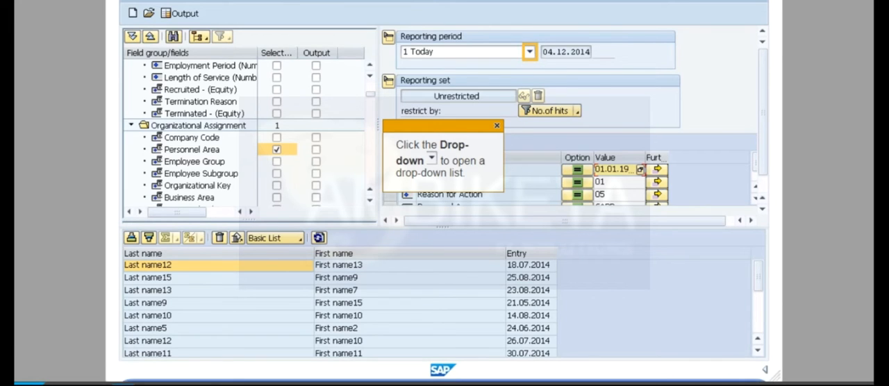
# Step: Set the reporting period to Other Period from 01.01.1999 to 31.12.1999, view the query's output and return to the definition
pyautogui.click(530, 52)
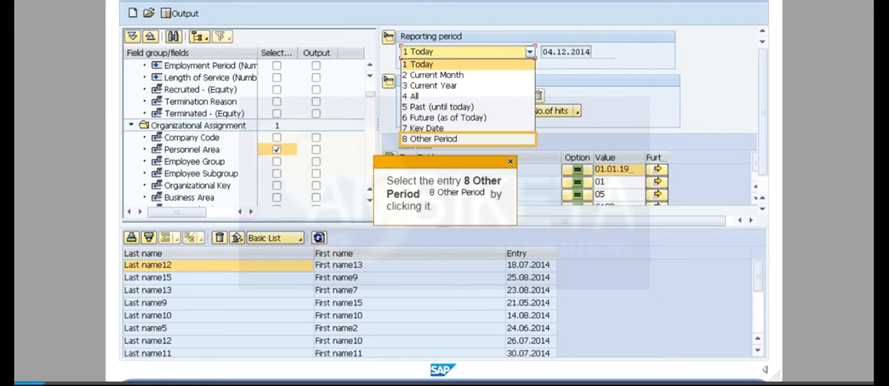
pyautogui.click(467, 139)
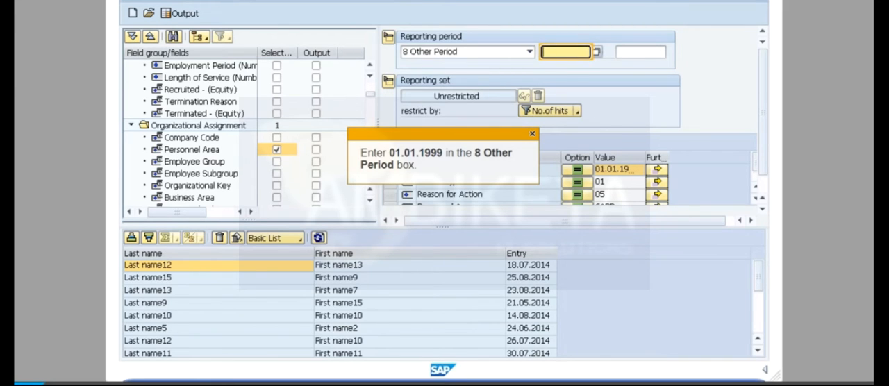
pyautogui.write('01.01.1999')
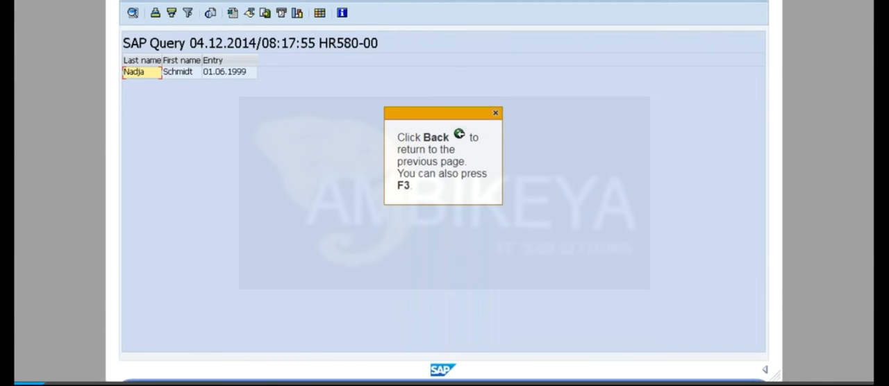
pyautogui.press('F3')
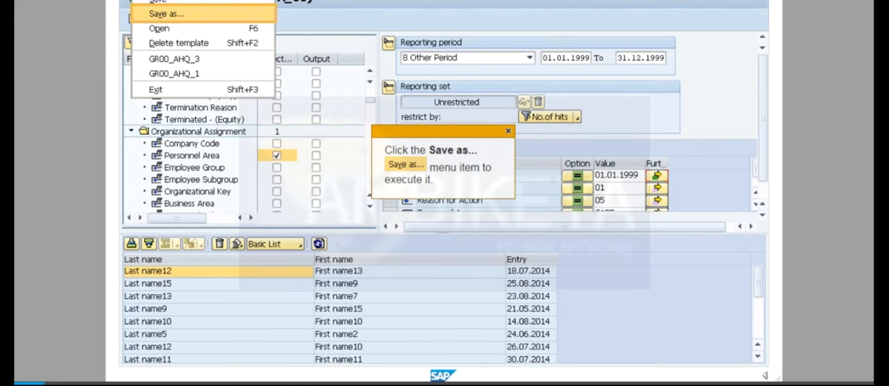
# Step: Save the query with GR00_AHQ_4 as both name and title, and exit the transaction
pyautogui.click(166, 13)
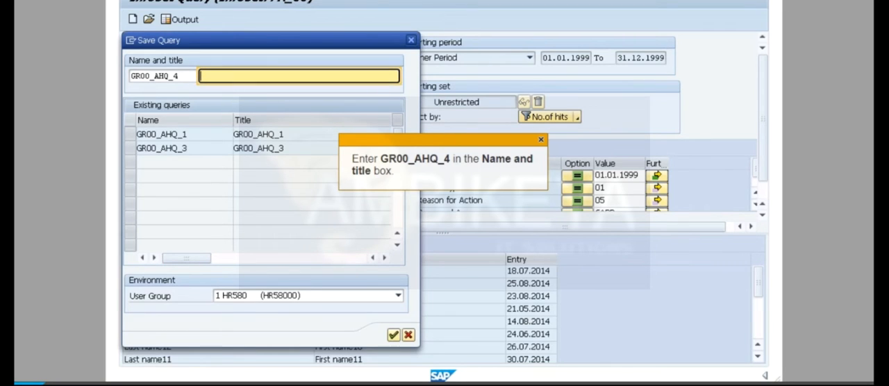
pyautogui.write('GR00_AHQ_4')
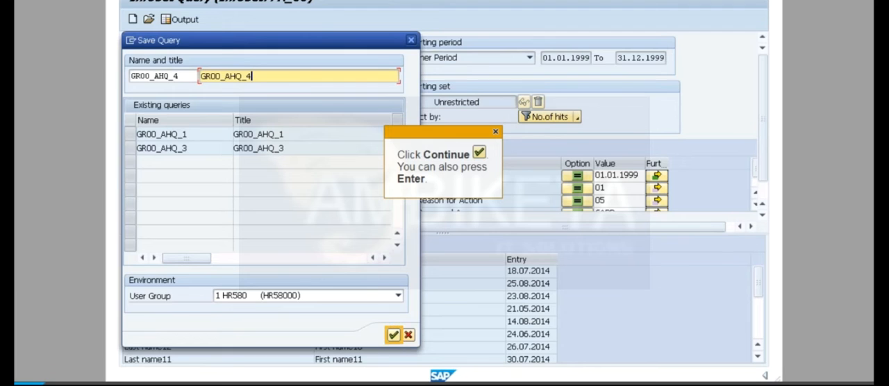
pyautogui.press('Return')
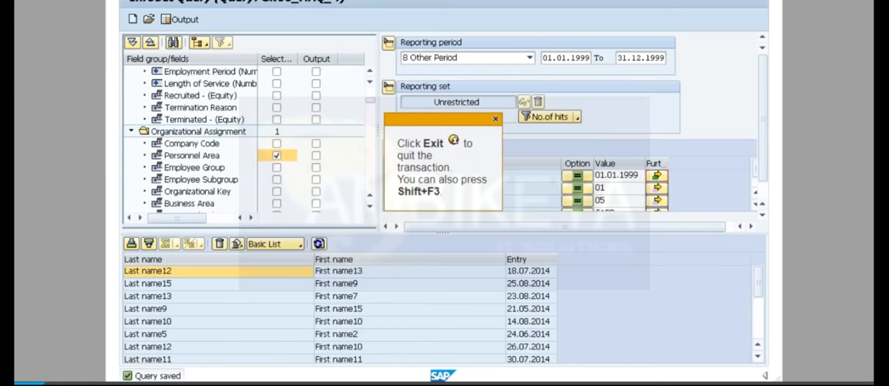
pyautogui.hotkey('shift', 'F3')
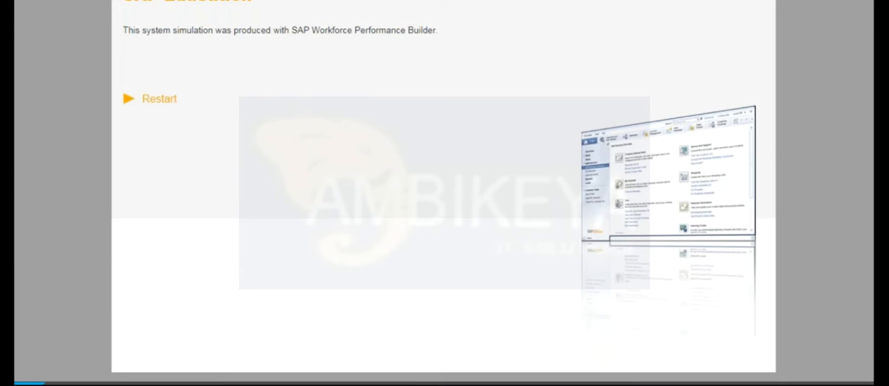
# Step: Leave the finished simulation, advance the course to the personnel area 1300 statistics simulation and start a new query there
pyautogui.click(143, 303)
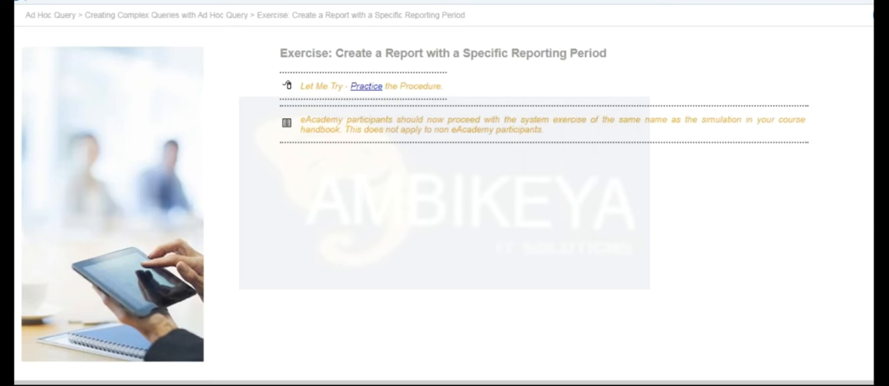
pyautogui.click(873, 15)
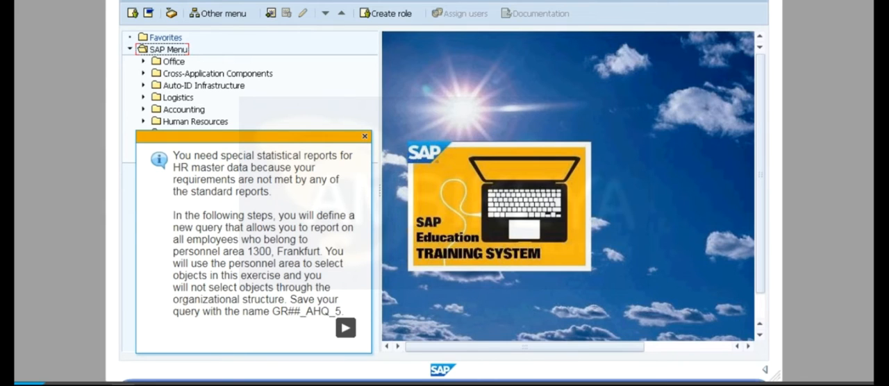
pyautogui.click(345, 329)
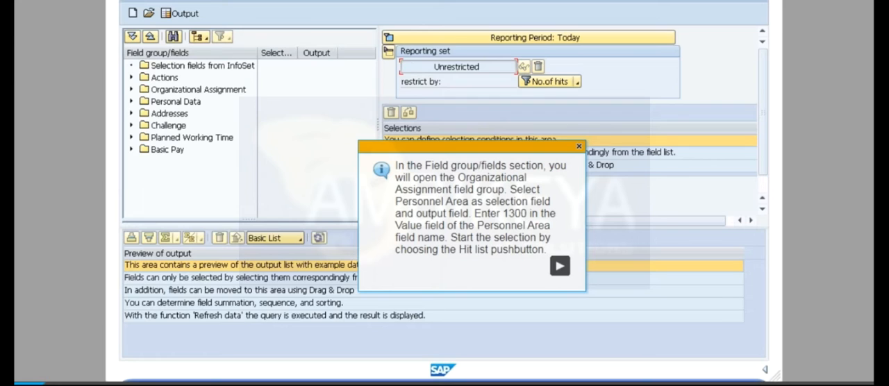
# Step: Add Personnel Area as a selection and output field, enter 1300 as its value and determine the hit list
pyautogui.click(560, 266)
pyautogui.click(132, 90)
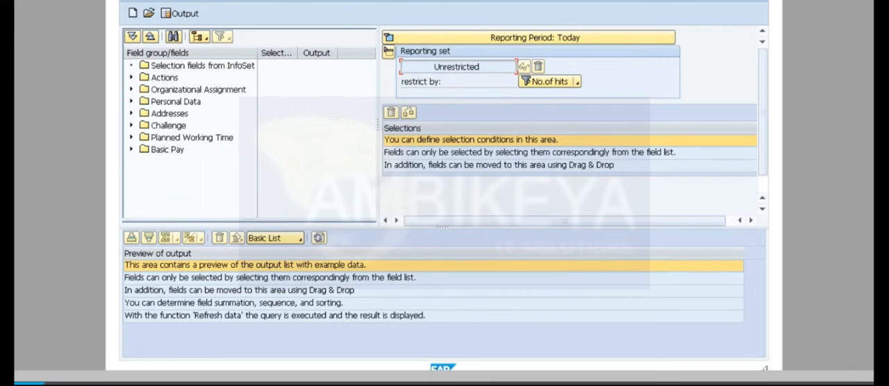
pyautogui.click(277, 114)
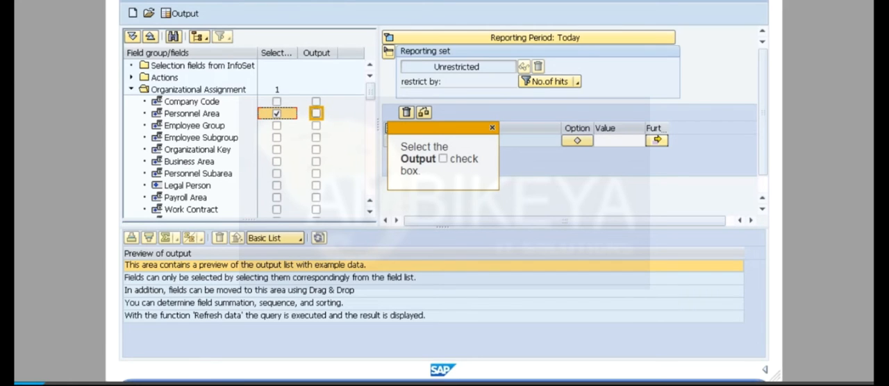
pyautogui.click(316, 114)
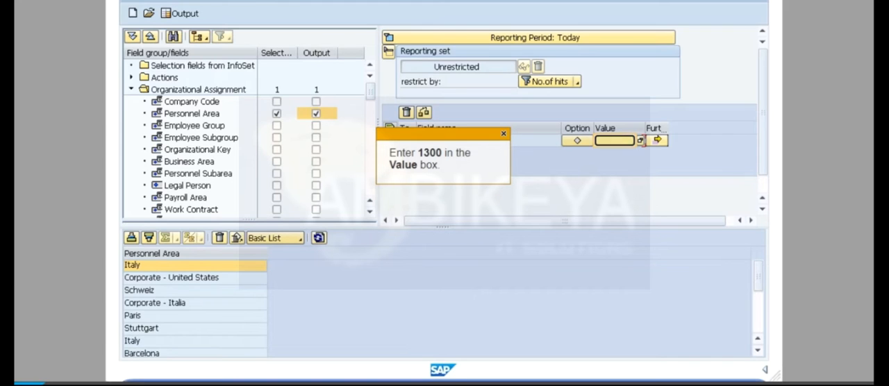
pyautogui.write('1300')
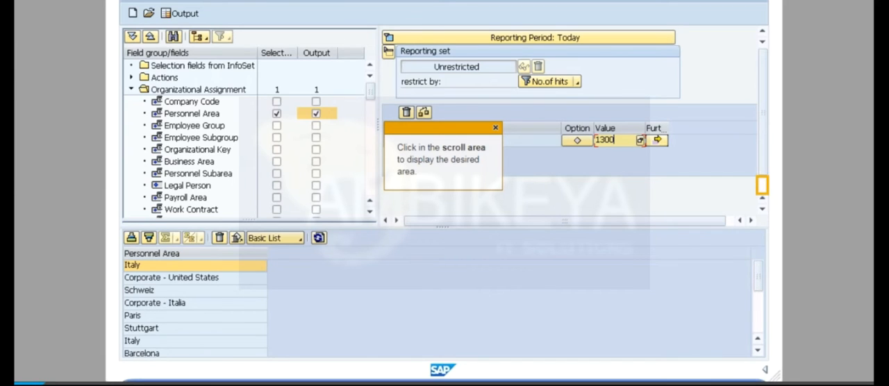
pyautogui.click(762, 185)
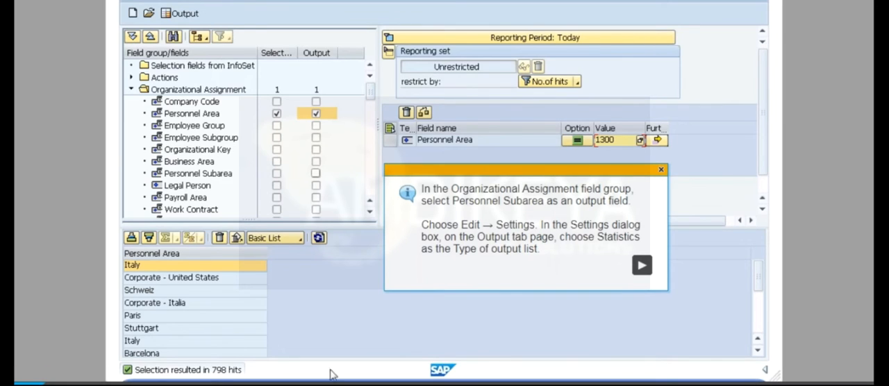
# Step: Add Personnel Subarea as an output field and set the type of output list to Statistics
pyautogui.click(642, 265)
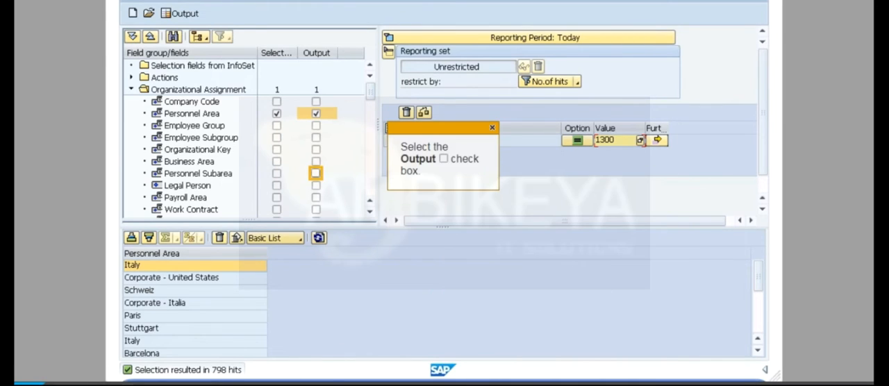
pyautogui.click(316, 173)
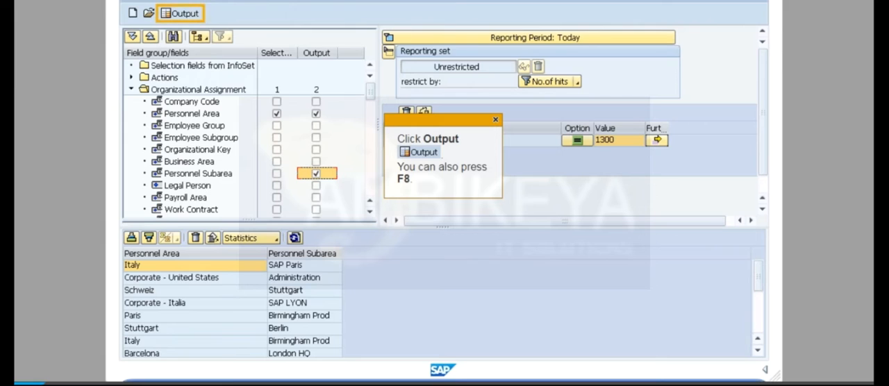
# Step: Output the statistics report, return to the query and save it with GR00_AHQ_5 as both name and title
pyautogui.press('F8')
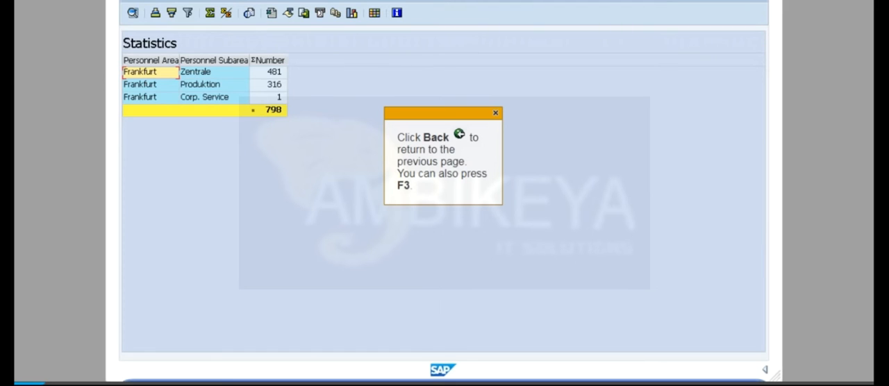
pyautogui.press('F3')
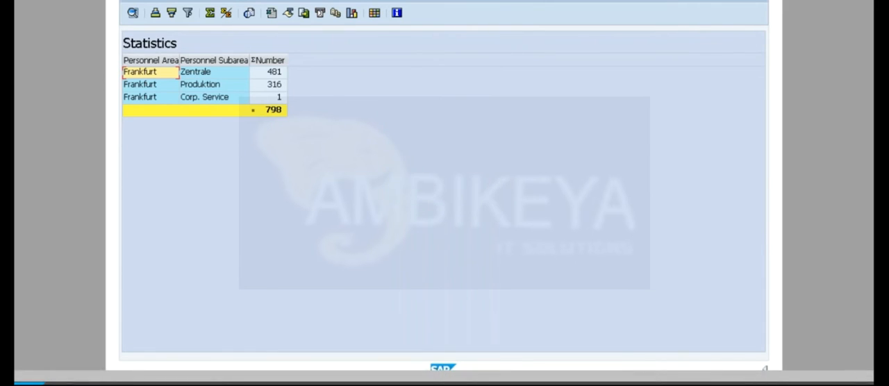
pyautogui.press('Return')
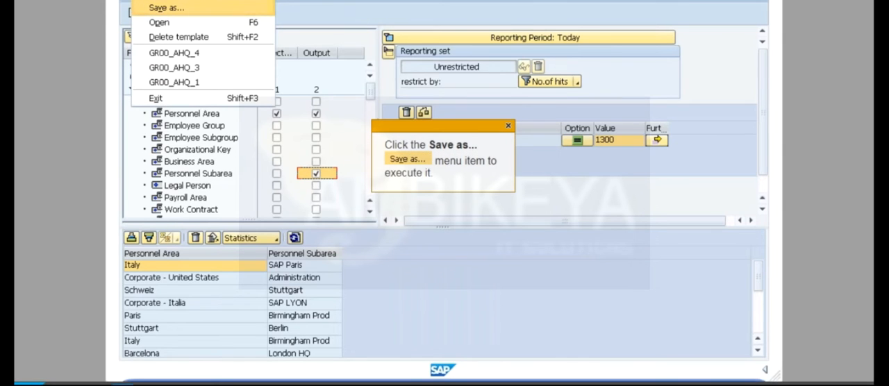
pyautogui.press('Return')
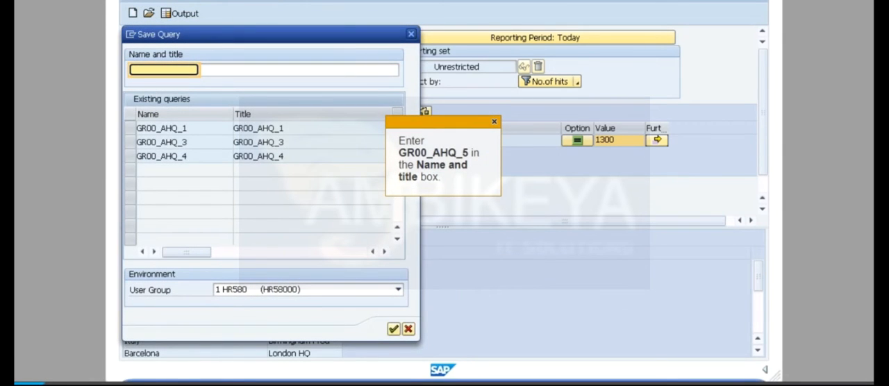
pyautogui.write('GR00_AHQ_5')
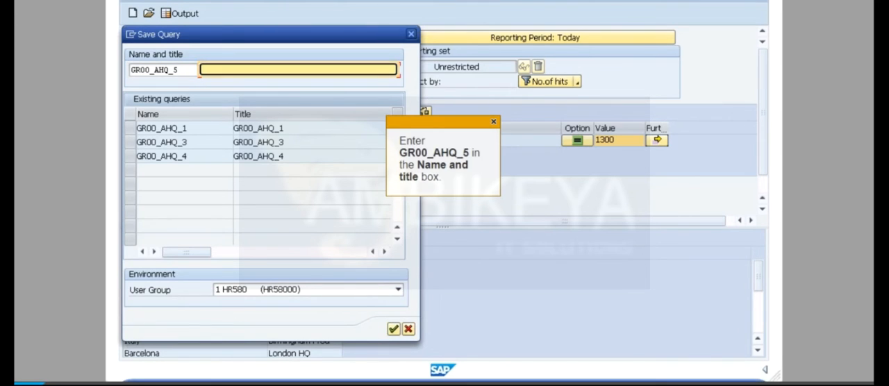
pyautogui.write('GR00_AHQ_5')
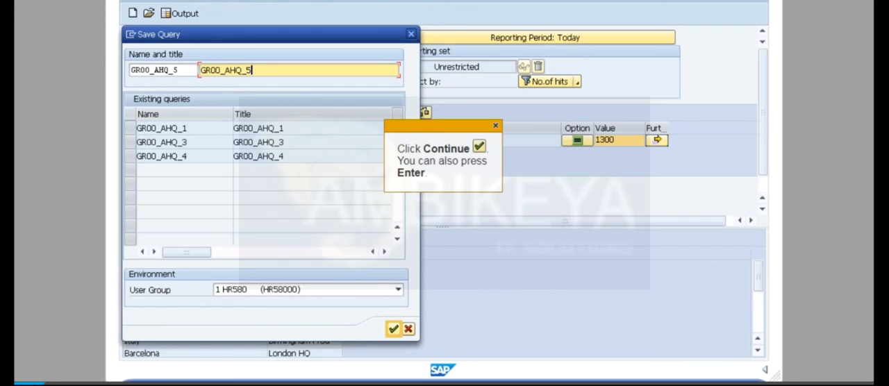
pyautogui.press('Return')
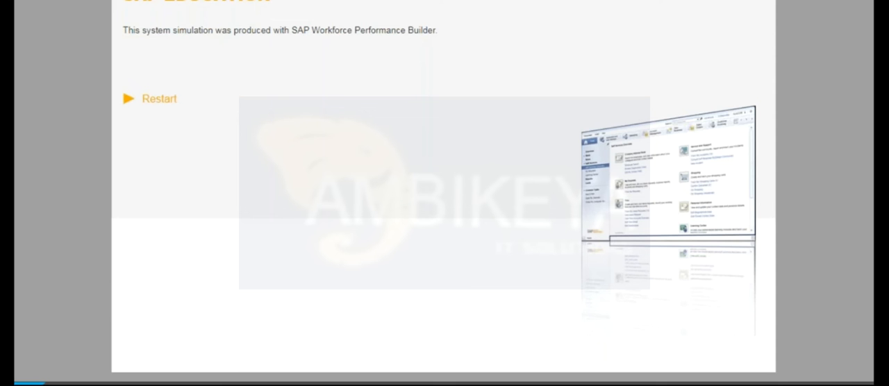
# Step: Return to the course window, advance to the exercise Generate a Report with a Ranked List and start its practice simulation
pyautogui.moveTo(172, 385)
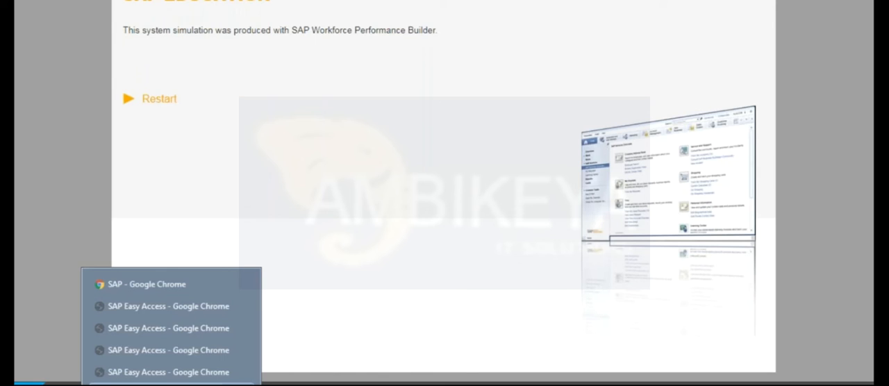
pyautogui.click(148, 290)
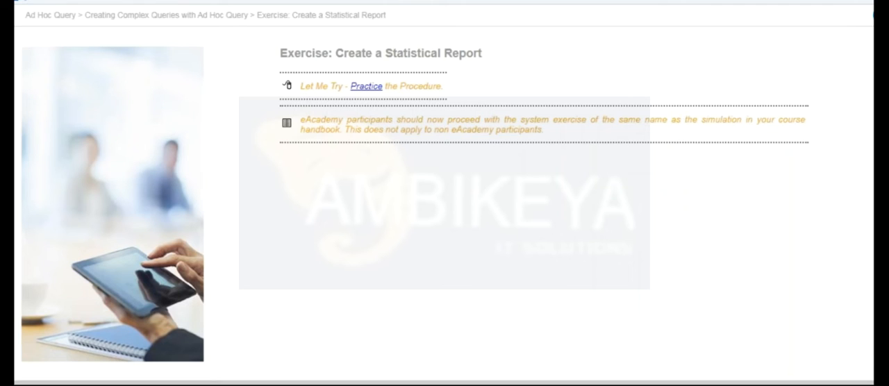
pyautogui.press('Right')
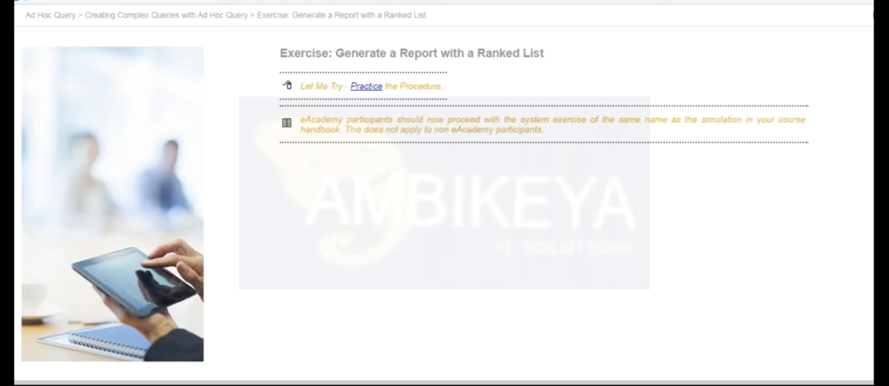
pyautogui.click(366, 86)
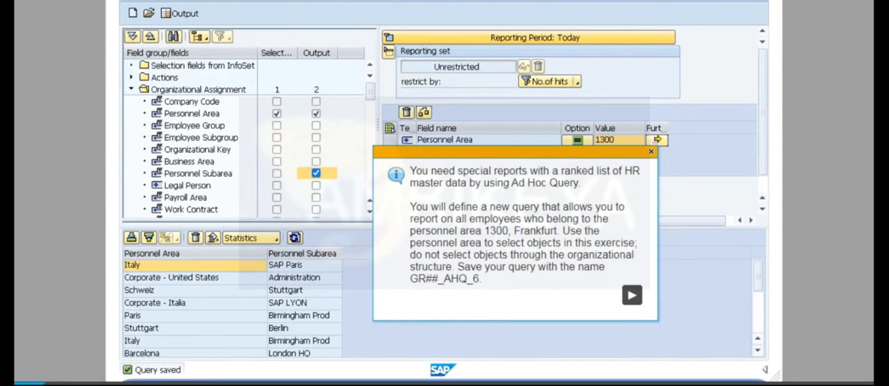
pyautogui.click(634, 298)
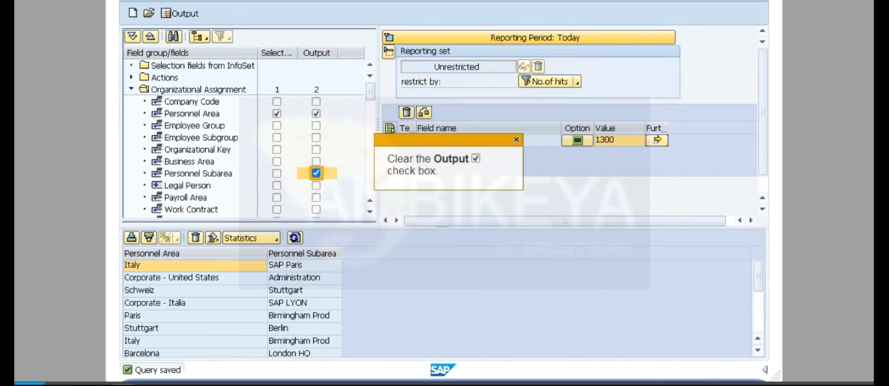
# Step: Remove Personnel Subarea from the output fields and add City from the Addresses field group as an output field
pyautogui.click(316, 174)
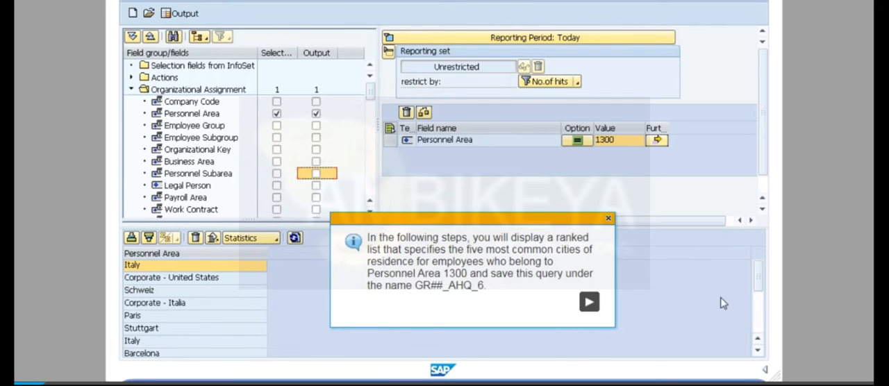
pyautogui.click(589, 303)
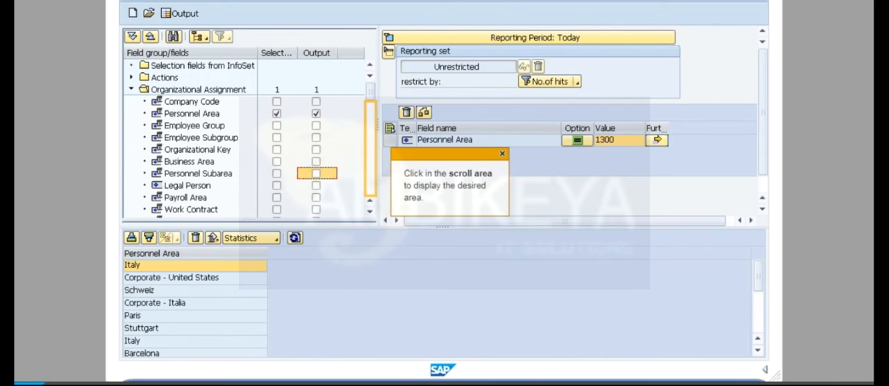
pyautogui.click(371, 149)
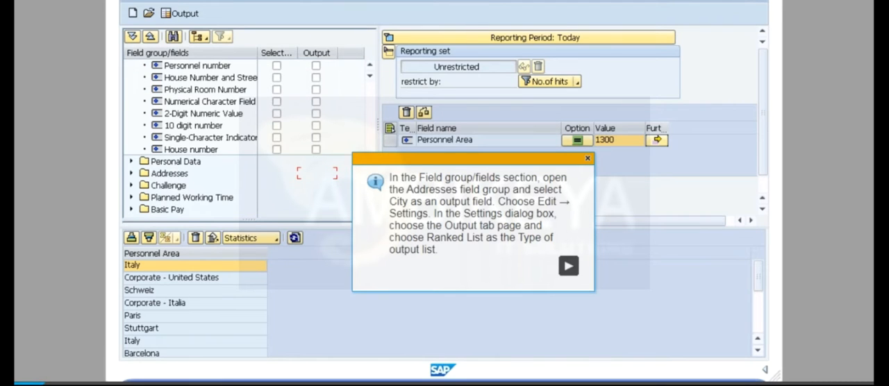
pyautogui.click(569, 266)
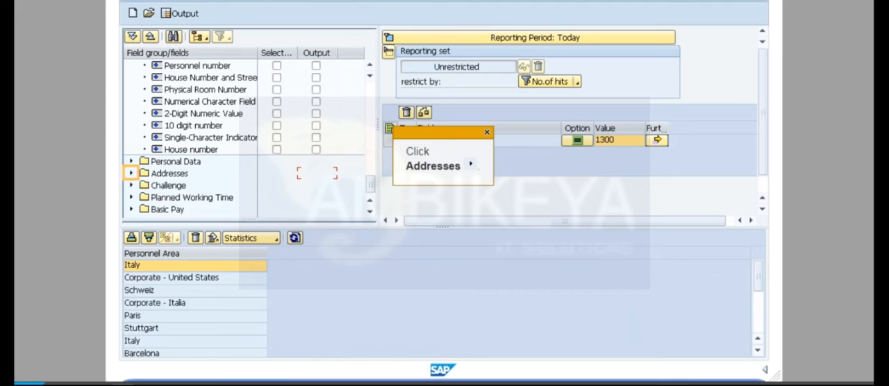
pyautogui.click(131, 173)
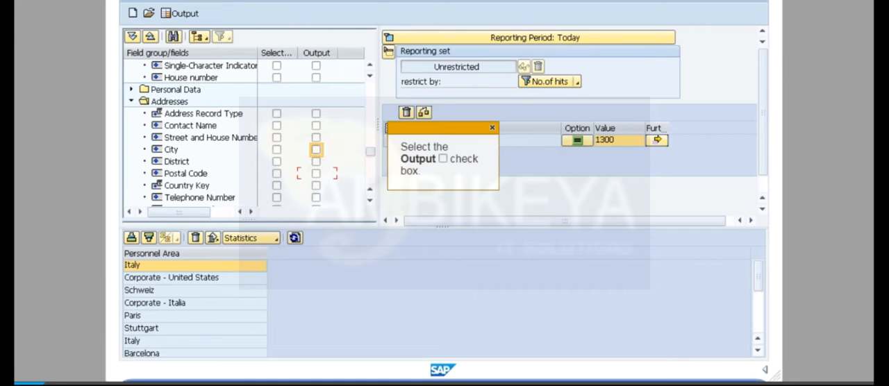
pyautogui.click(316, 150)
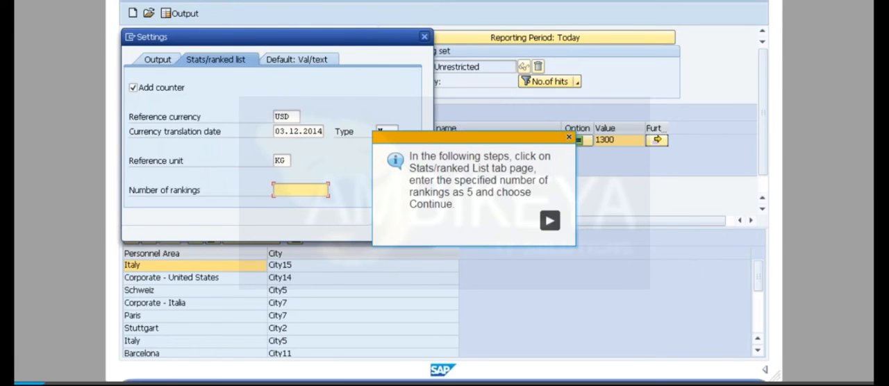
# Step: Set the output to a ranked list with 5 rankings and save the query under the name GR00_AHQ_6
pyautogui.click(548, 224)
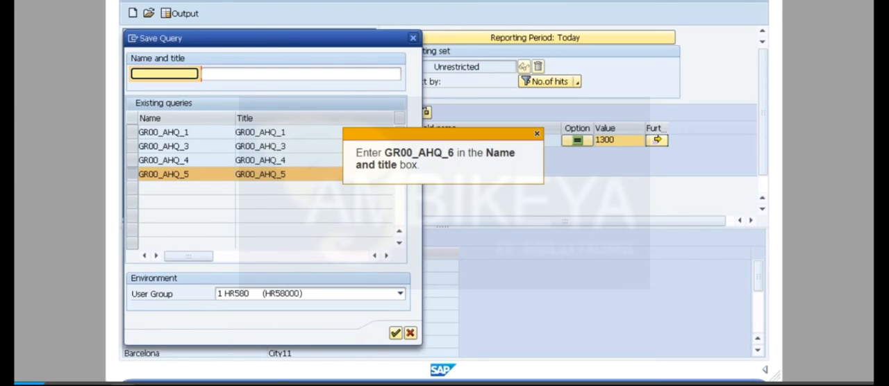
pyautogui.click(165, 74)
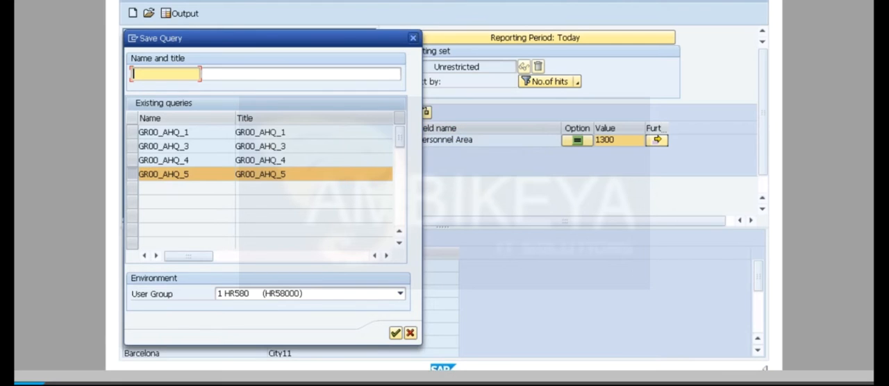
pyautogui.write('GR00_AHQ_6')
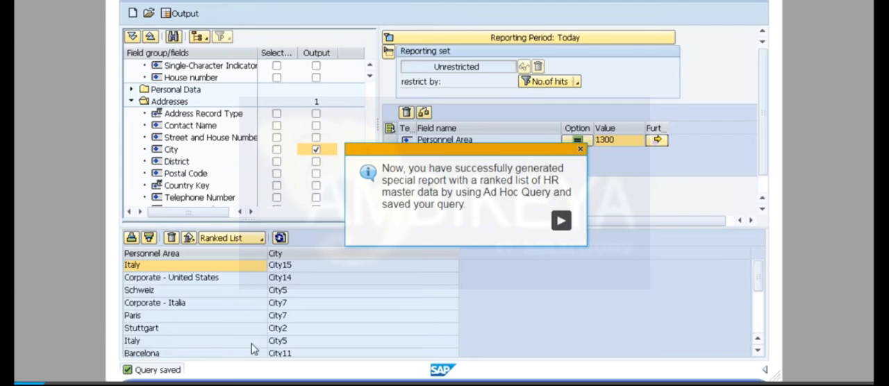
# Step: Leave the finished simulation, advance the course to the exercise on an InfoSet of Logical Databases PNPCE and PCH, and start its practice simulation
pyautogui.click(561, 221)
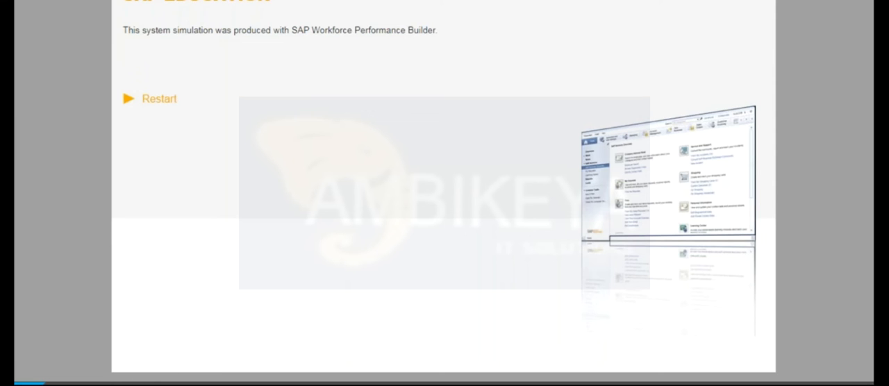
pyautogui.moveTo(171, 385)
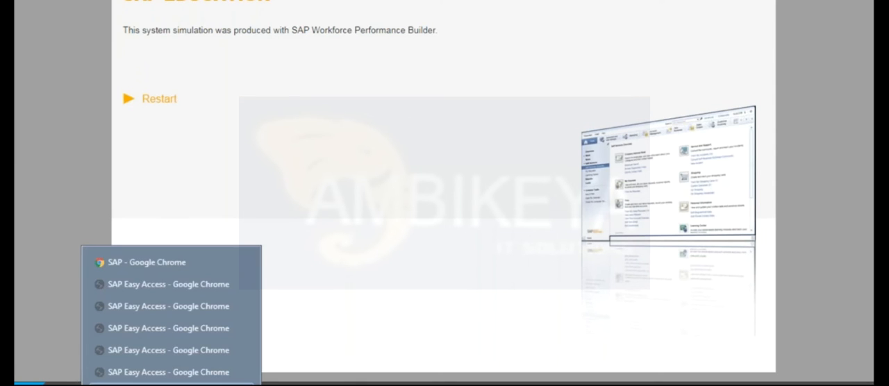
pyautogui.click(139, 262)
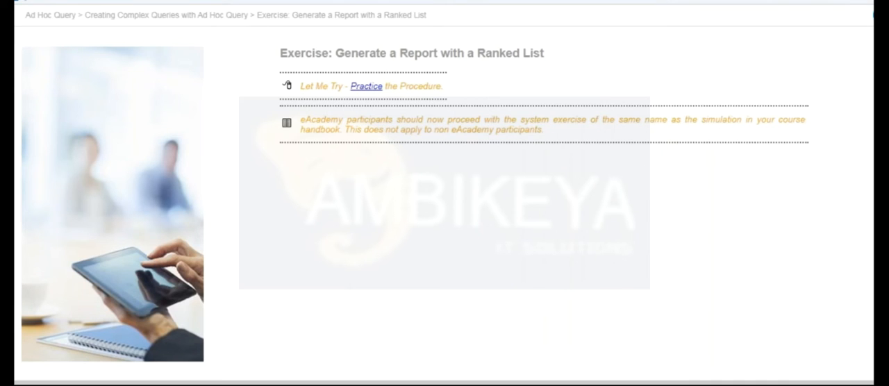
pyautogui.press('Right')
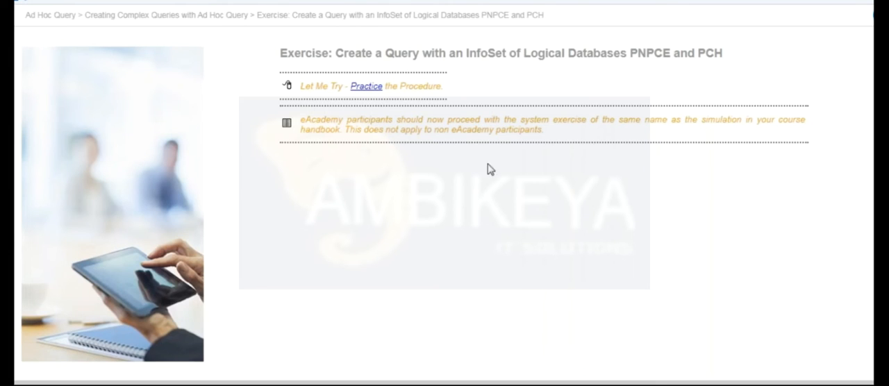
pyautogui.click(366, 86)
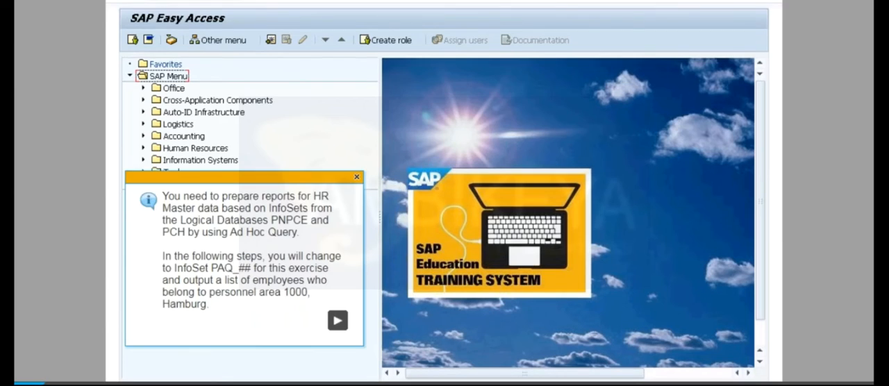
pyautogui.scroll(-1, 292, 325)
pyautogui.click(341, 300)
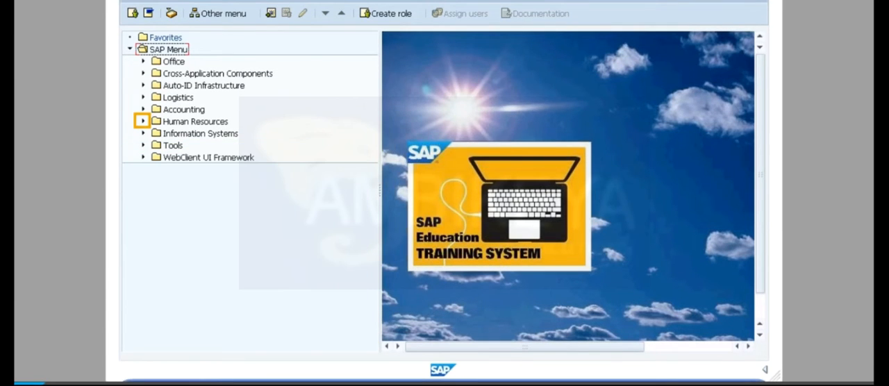
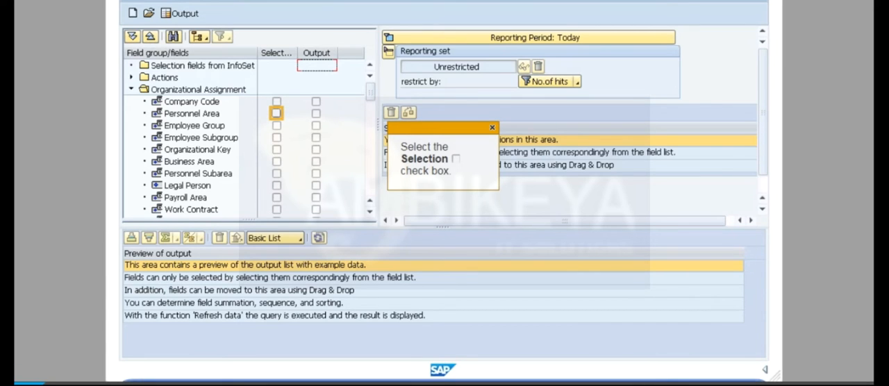
# Step: Restrict the selection to personnel area 1000 and add Last Name and First Name from the Personal Data field group as output fields
pyautogui.click(277, 113)
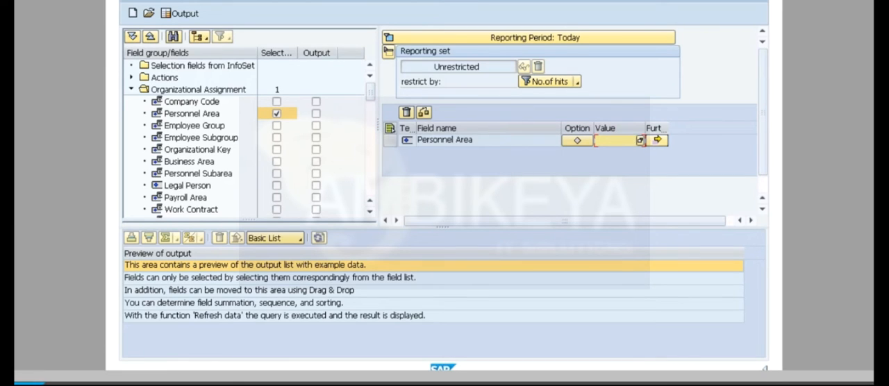
pyautogui.write('1000')
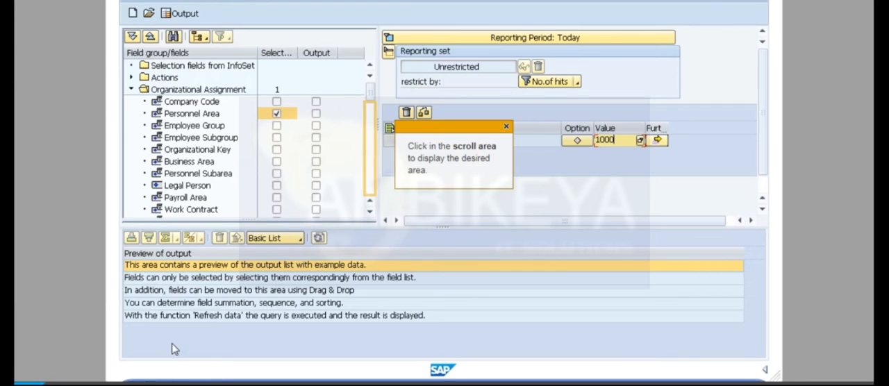
pyautogui.click(370, 149)
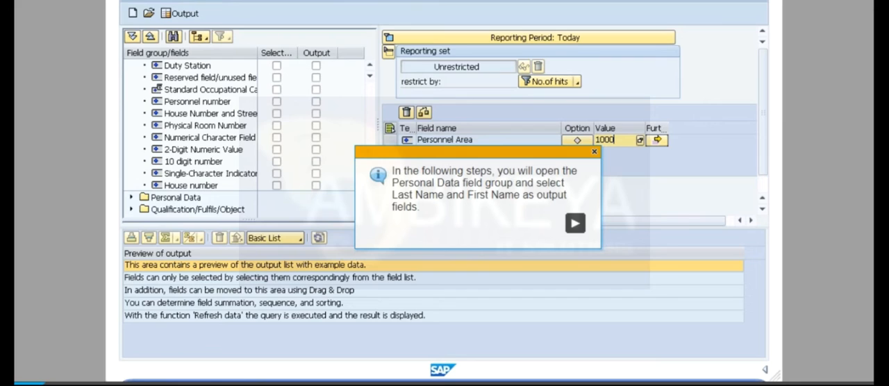
pyautogui.click(575, 223)
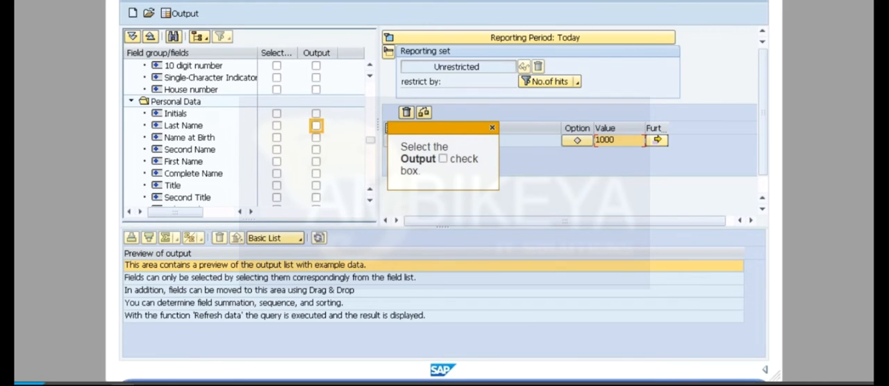
pyautogui.click(316, 126)
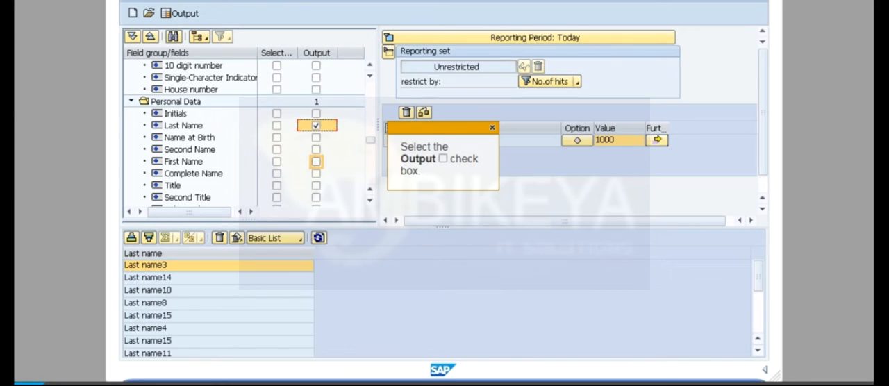
pyautogui.click(316, 161)
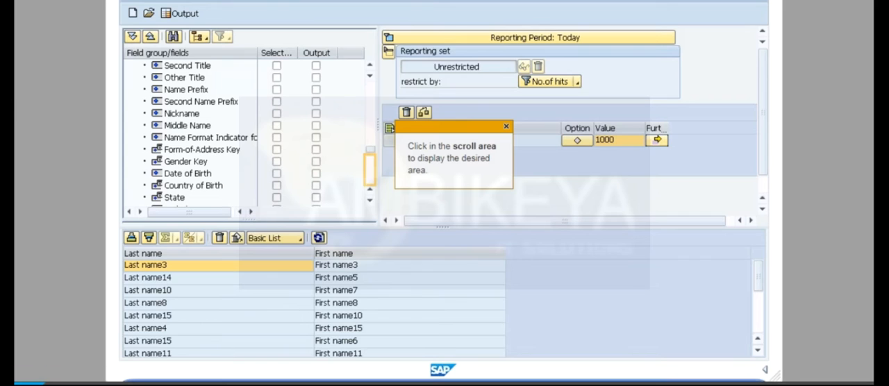
# Step: Add Qualification (Name) from the Qualification/Fulfils/Object group as an output field and put Personnel Number in the first output column
pyautogui.click(369, 170)
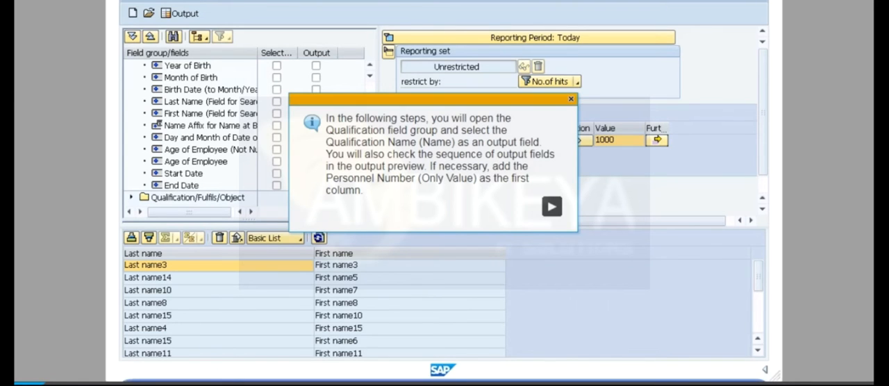
pyautogui.click(551, 207)
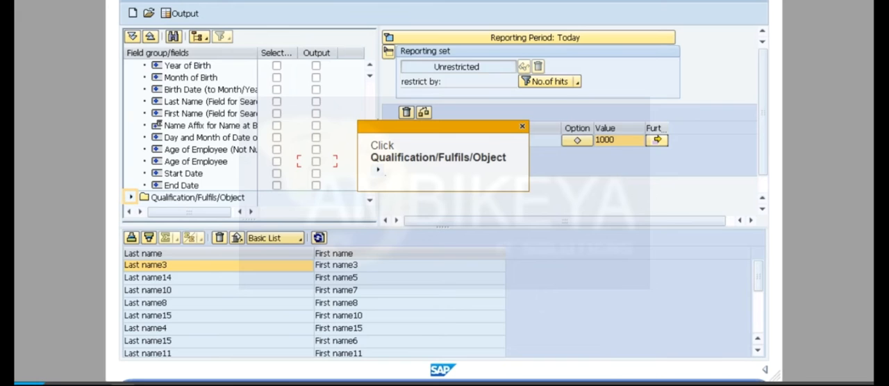
pyautogui.click(131, 197)
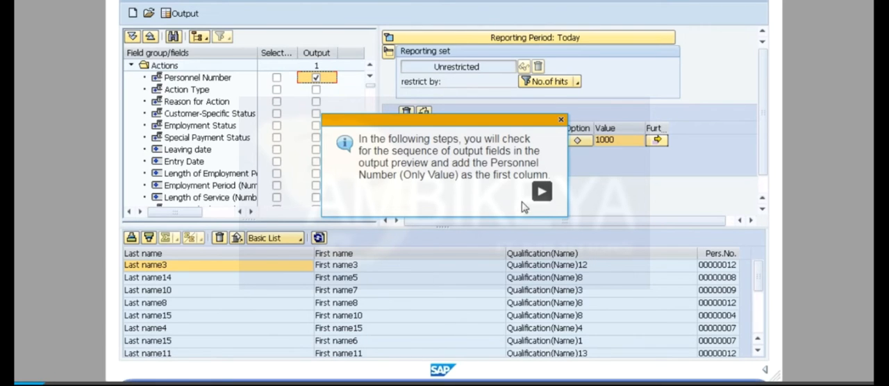
pyautogui.click(539, 194)
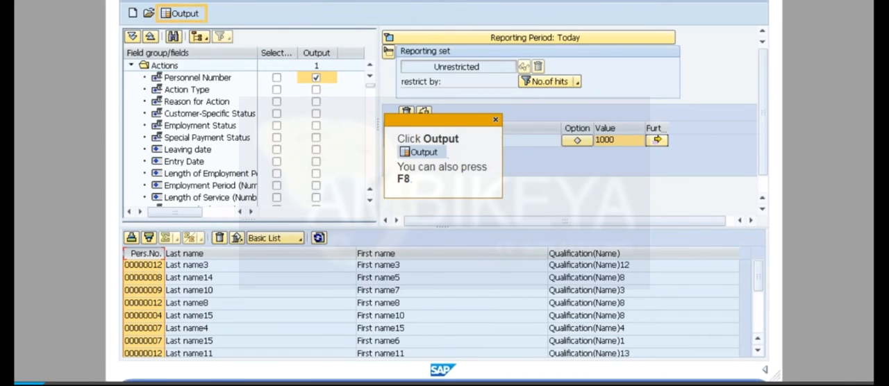
# Step: Run the query output, return to the query definition and save the query with name and title GR00_AHQ_7
pyautogui.press('F8')
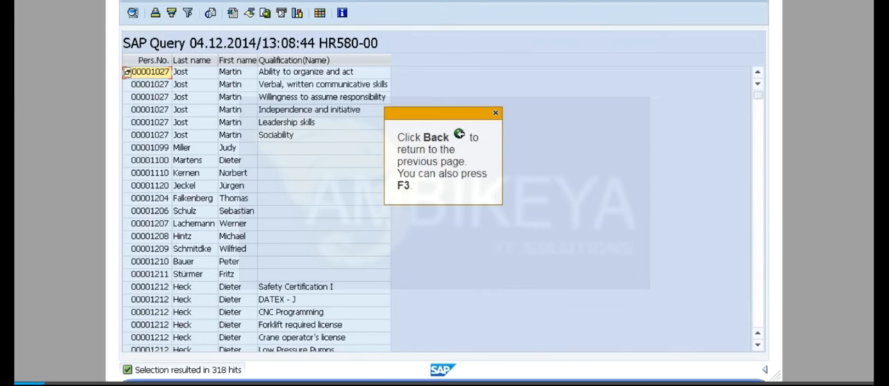
pyautogui.press('F3')
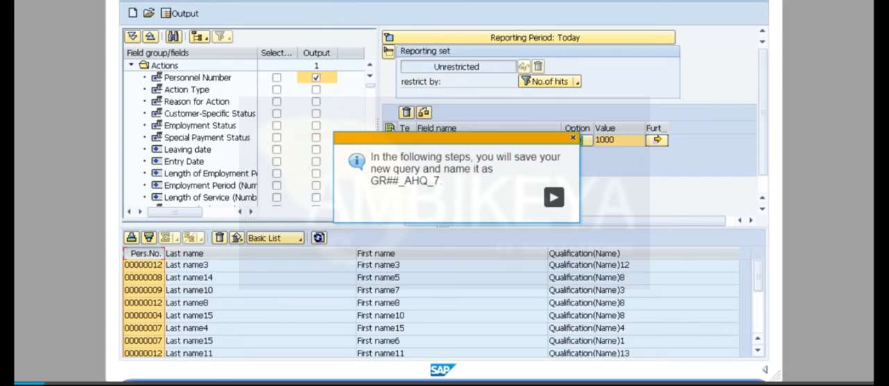
pyautogui.click(553, 197)
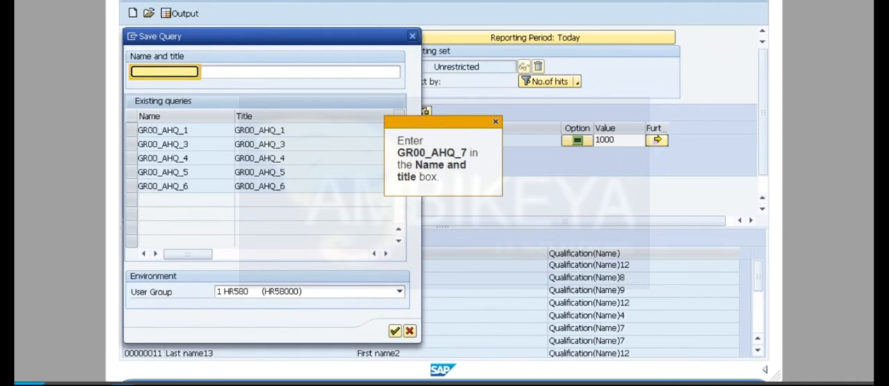
pyautogui.write('GR00_AHQ_7')
pyautogui.press('Tab')
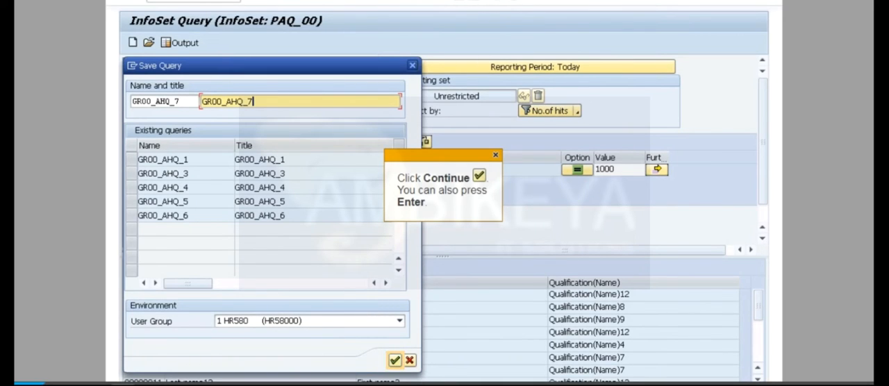
pyautogui.press('Return')
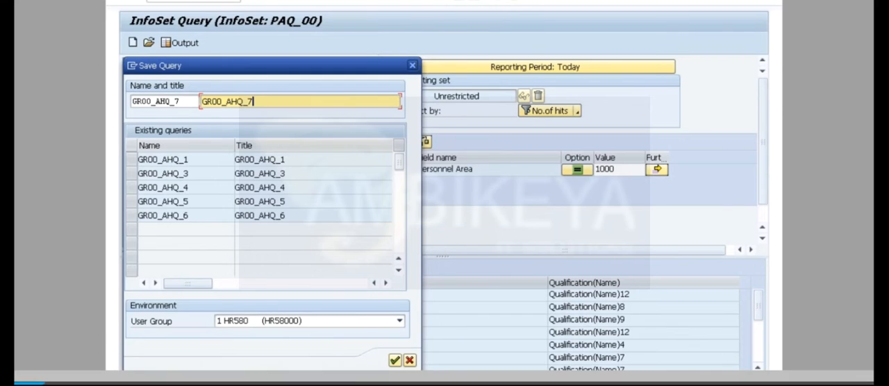
pyautogui.press('Return')
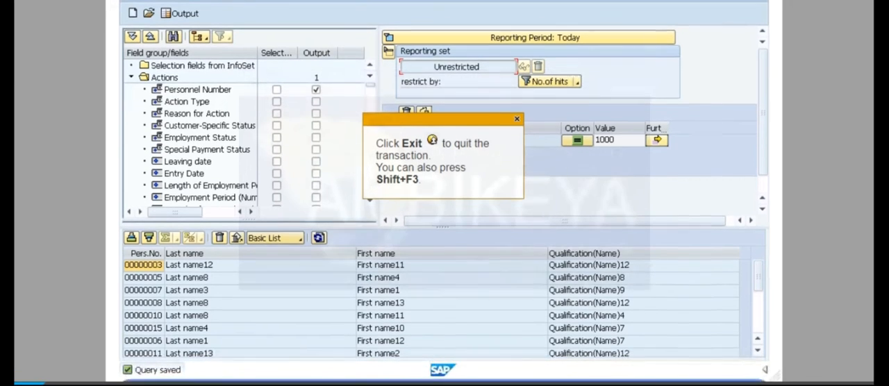
# Step: Leave the finished simulation and advance the course window past the Summary to the About This Topic page of Formatting Report Output
pyautogui.scroll(1, 443, 208)
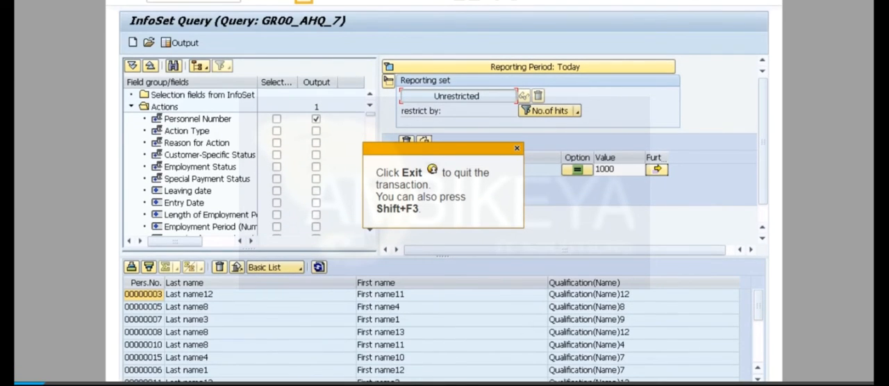
pyautogui.moveTo(172, 385)
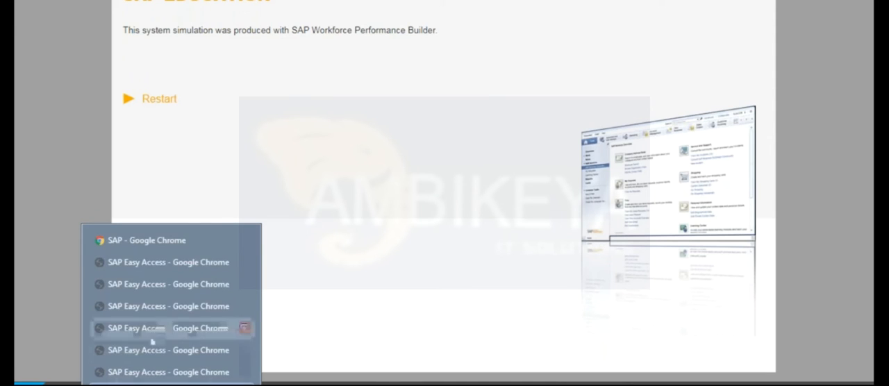
pyautogui.click(147, 242)
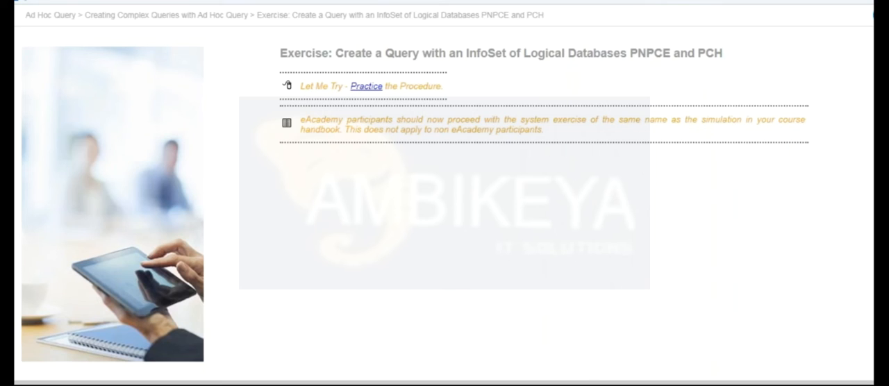
pyautogui.press('Right')
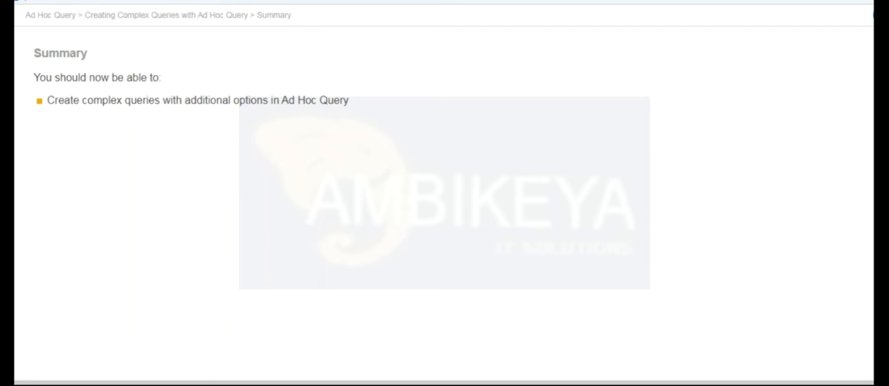
pyautogui.press('Right')
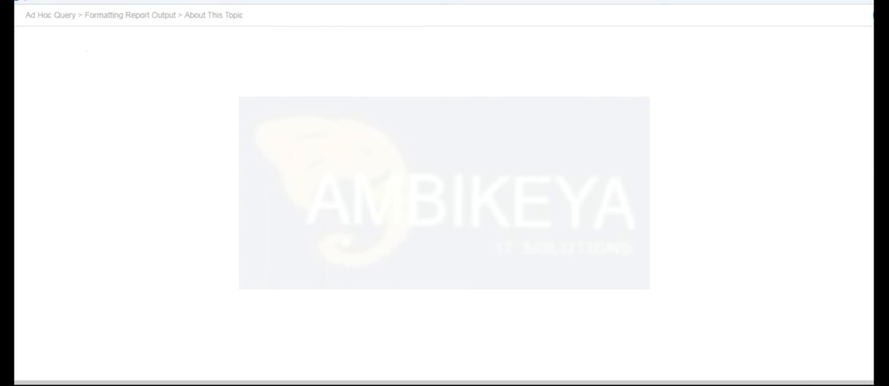
pyautogui.scroll(-1, 444, 201)
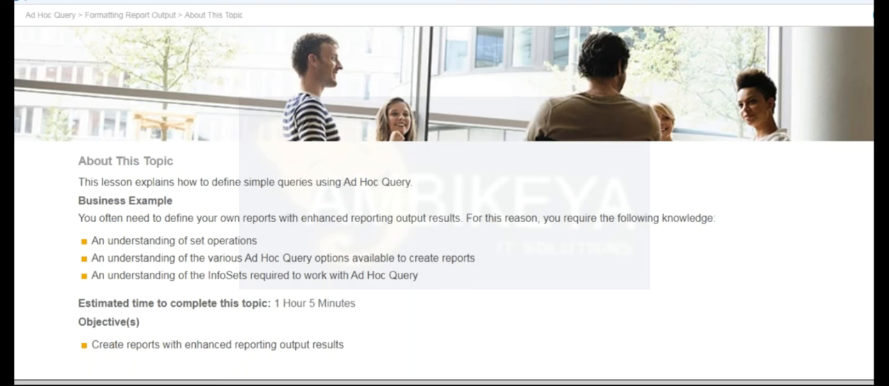
pyautogui.scroll(1, 444, 202)
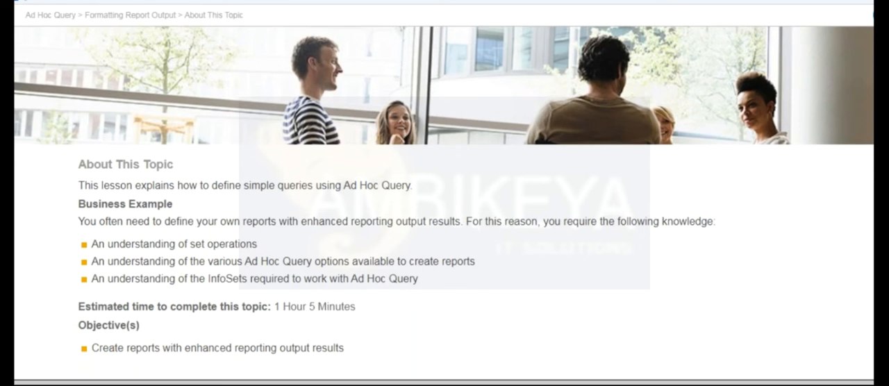
pyautogui.scroll(-1, 445, 202)
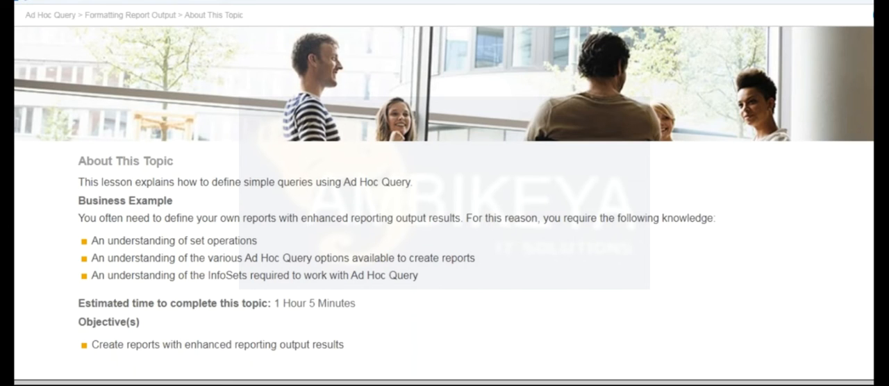
pyautogui.scroll(1, 444, 202)
pyautogui.scroll(-1, 445, 202)
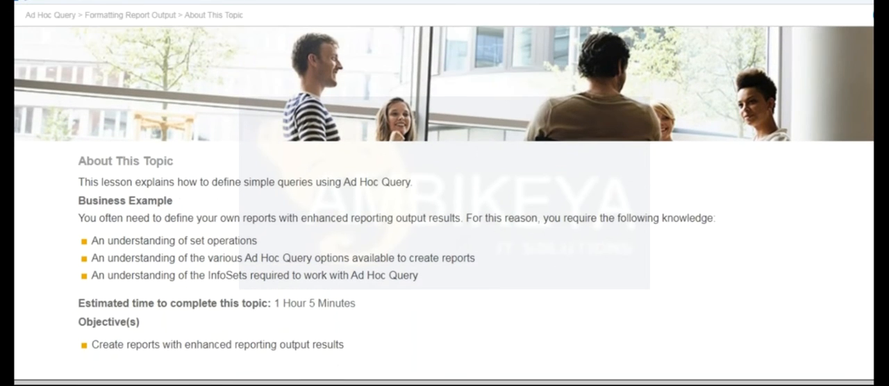
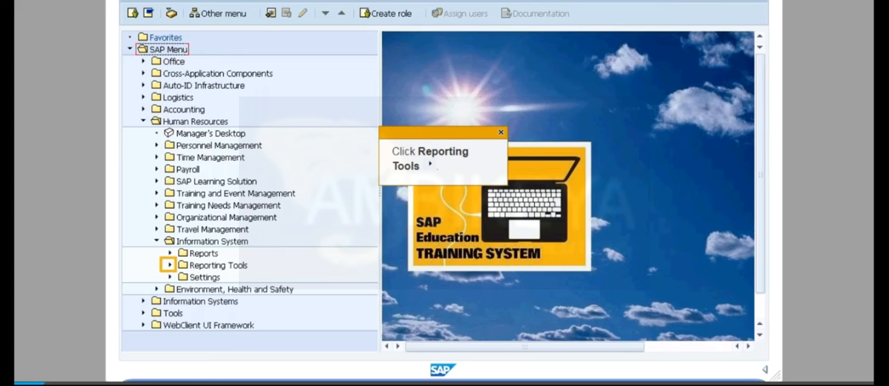
# Step: Start Ad Hoc Query from the Human Resources Information System's reporting tools and open the existing query GR00_AHQ_2
pyautogui.click(169, 265)
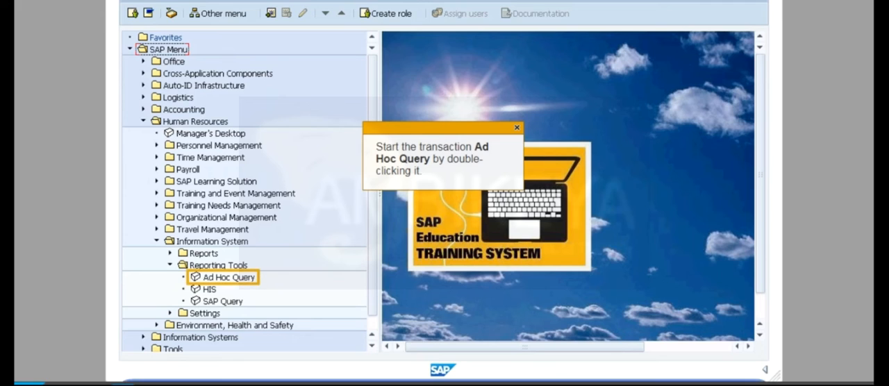
pyautogui.doubleClick(228, 277)
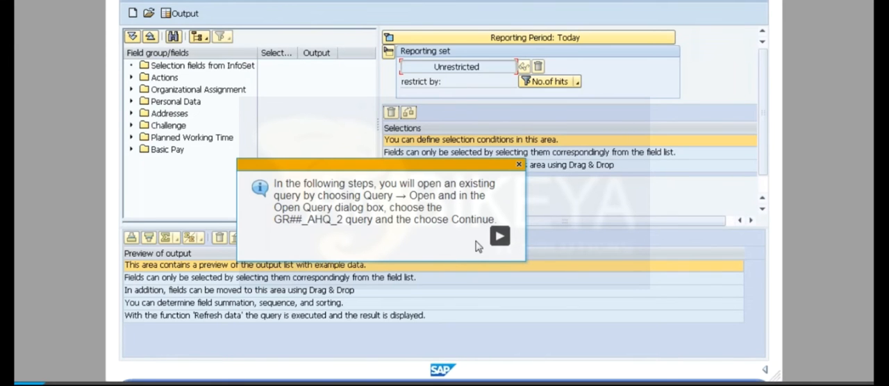
pyautogui.click(500, 237)
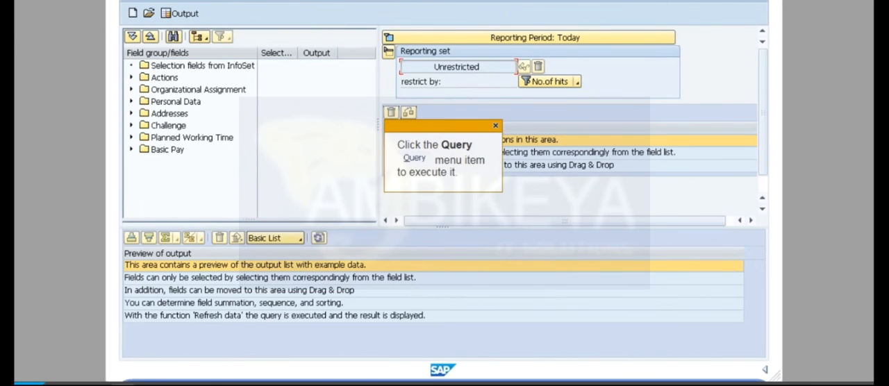
pyautogui.click(144, 1)
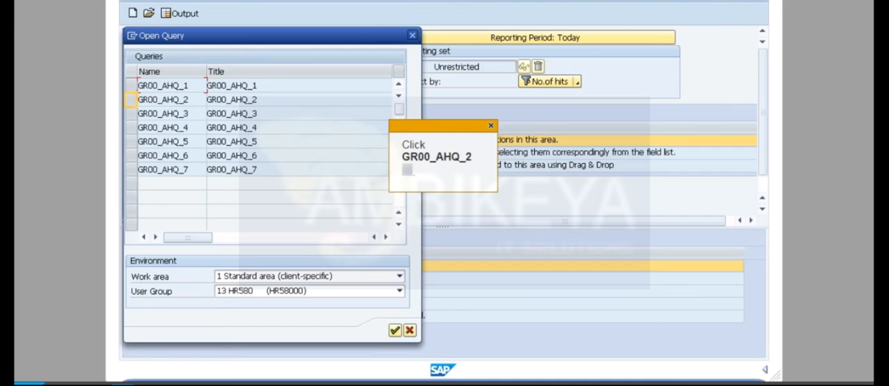
pyautogui.click(131, 100)
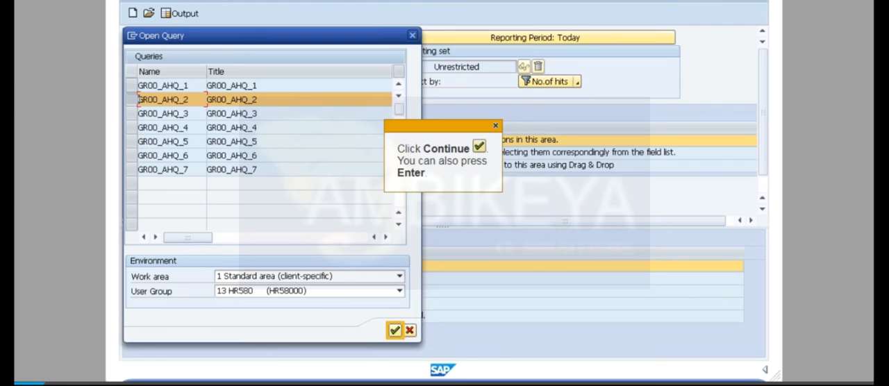
pyautogui.press('Return')
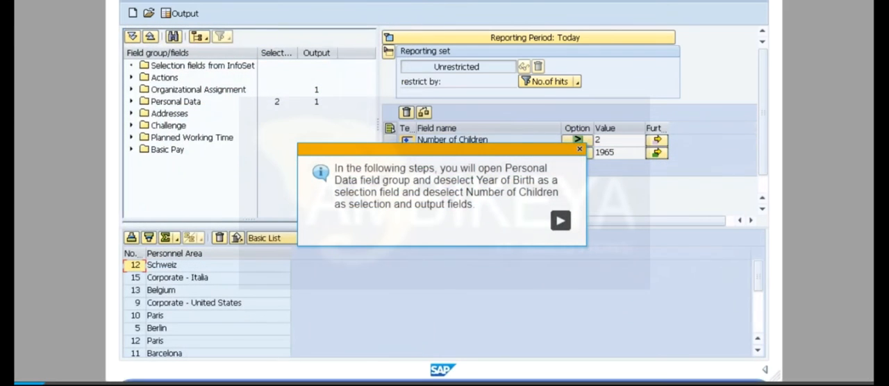
# Step: In the Personal Data field group, remove Year of Birth as a selection field and Number of Children as a selection and output field
pyautogui.click(561, 221)
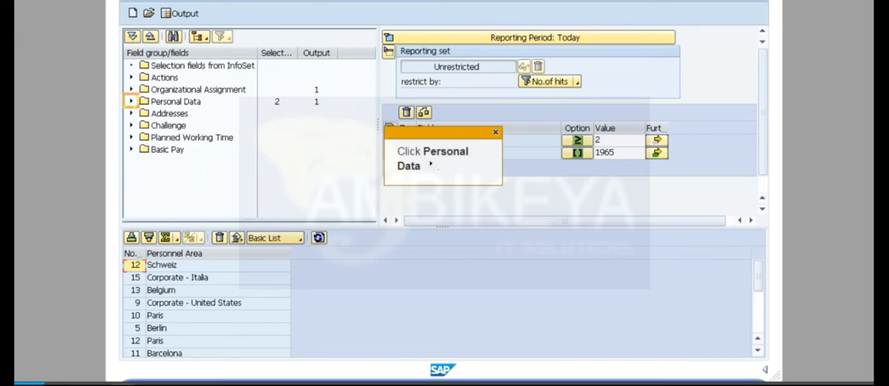
pyautogui.click(130, 101)
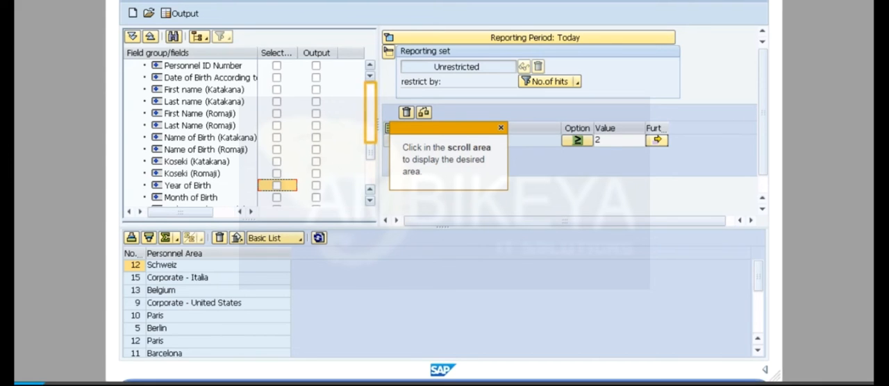
pyautogui.click(370, 113)
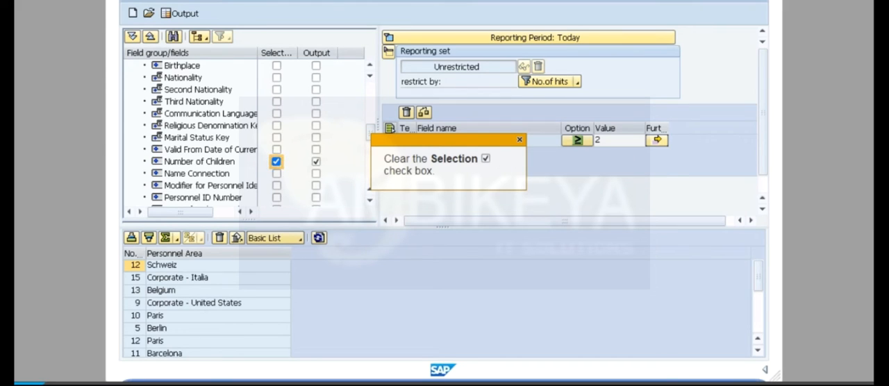
pyautogui.click(277, 161)
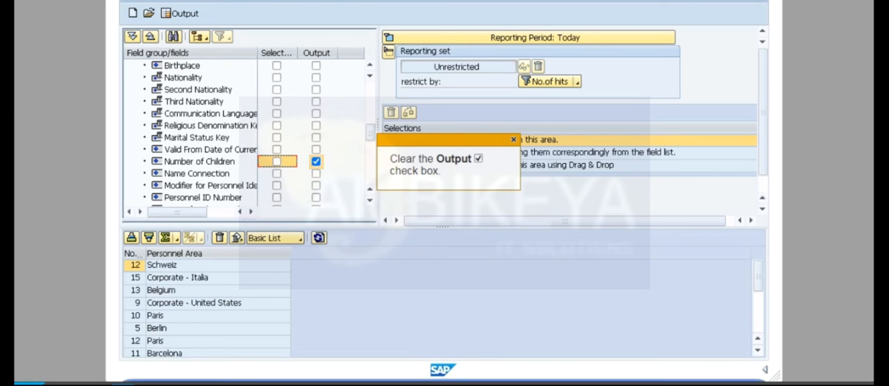
pyautogui.click(316, 161)
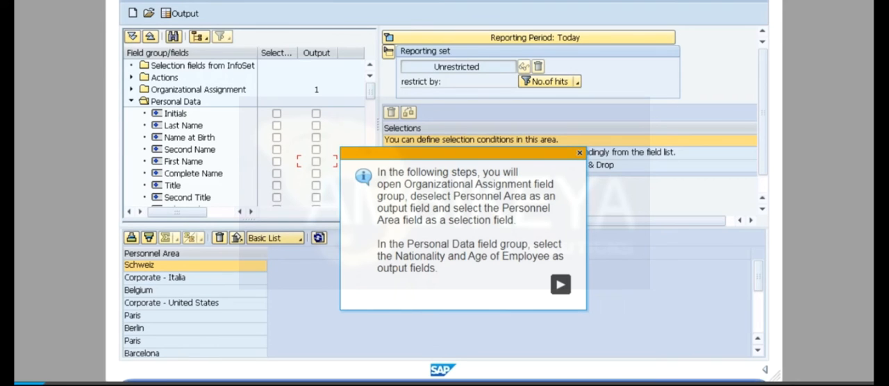
# Step: In the Organizational Assignment field group, remove Personnel Area from the output and make it a selection field
pyautogui.click(560, 285)
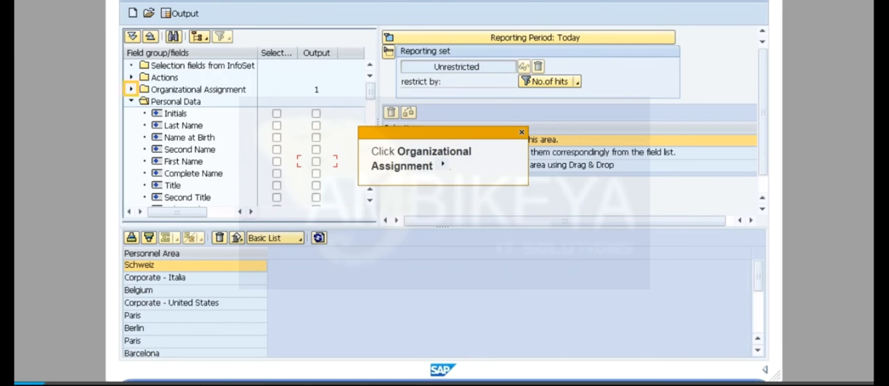
pyautogui.click(130, 89)
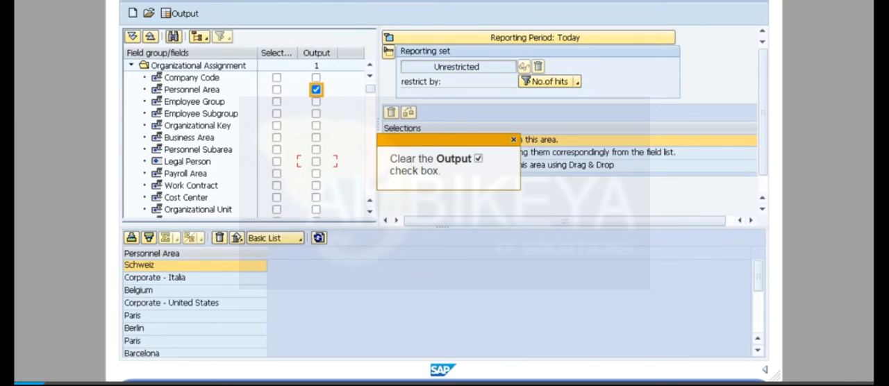
pyautogui.click(316, 90)
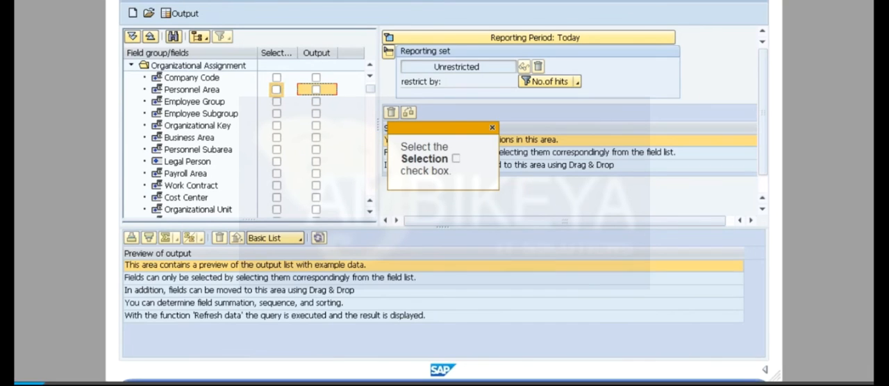
pyautogui.click(276, 90)
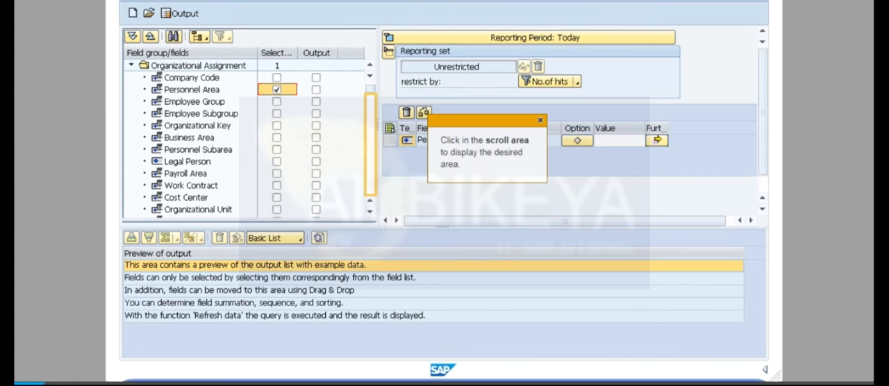
# Step: Add Nationality and Age of Employee from the Personal Data field group as output fields
pyautogui.click(369, 146)
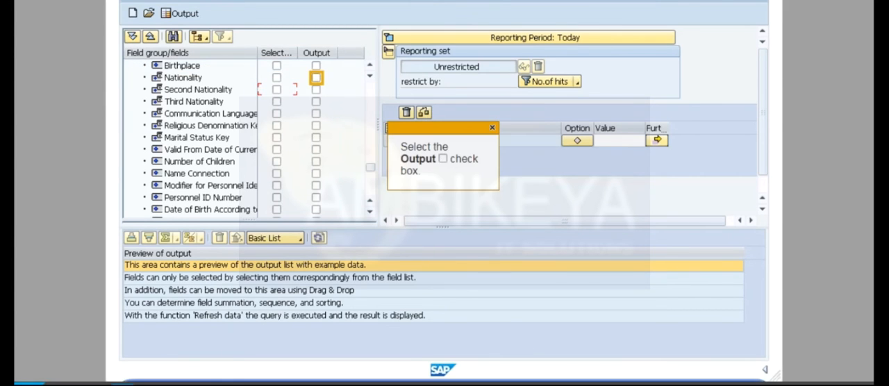
pyautogui.click(316, 77)
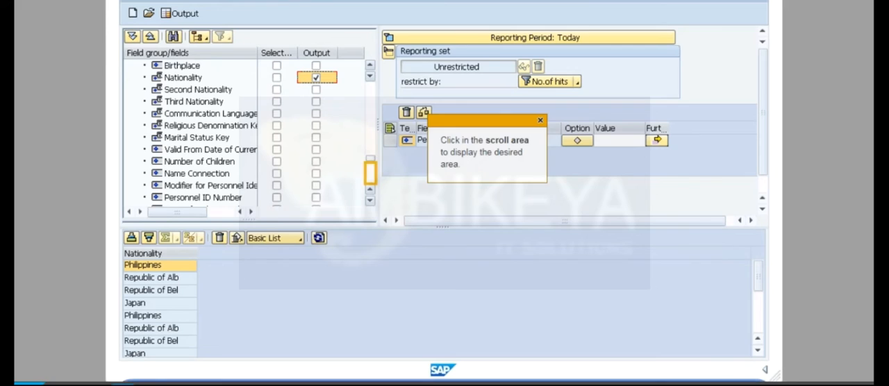
pyautogui.click(370, 173)
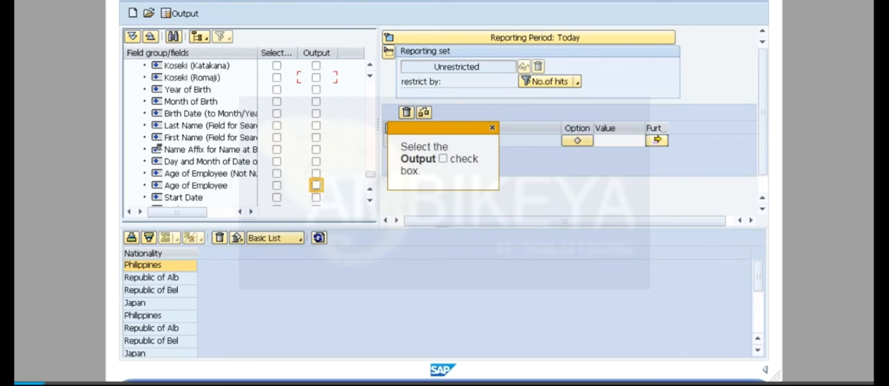
pyautogui.click(316, 186)
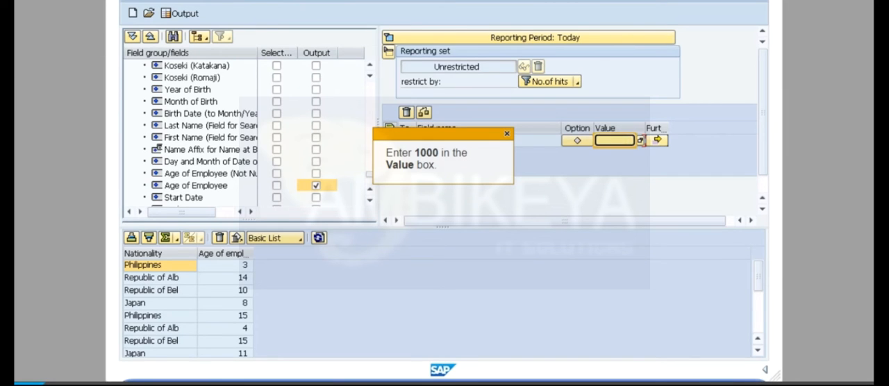
# Step: Restrict Personnel Area to 1000, determine the hits and adopt the resulting persons as the reporting set
pyautogui.click(615, 140)
pyautogui.write('1000')
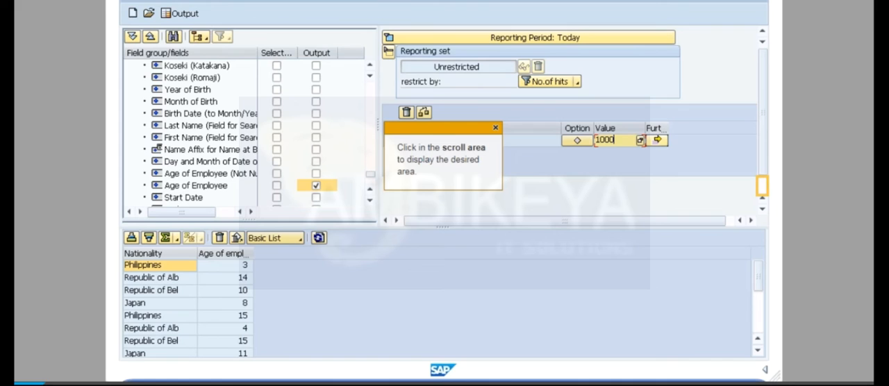
pyautogui.click(762, 185)
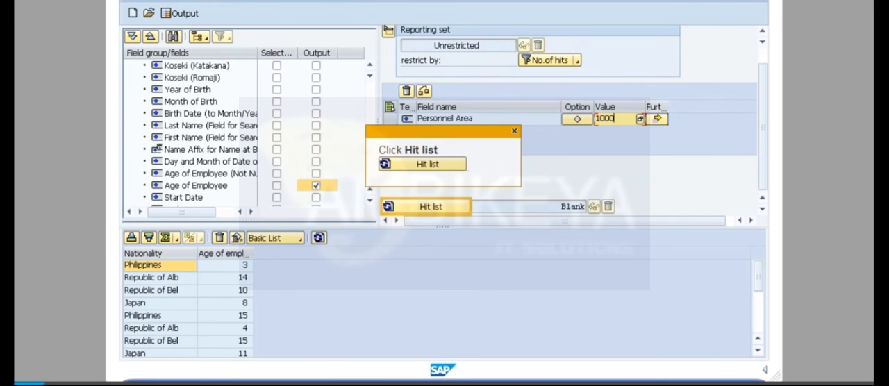
pyautogui.click(431, 207)
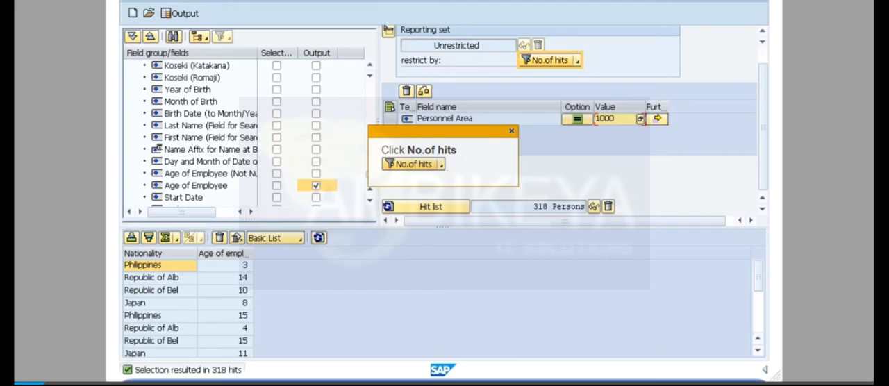
pyautogui.click(548, 61)
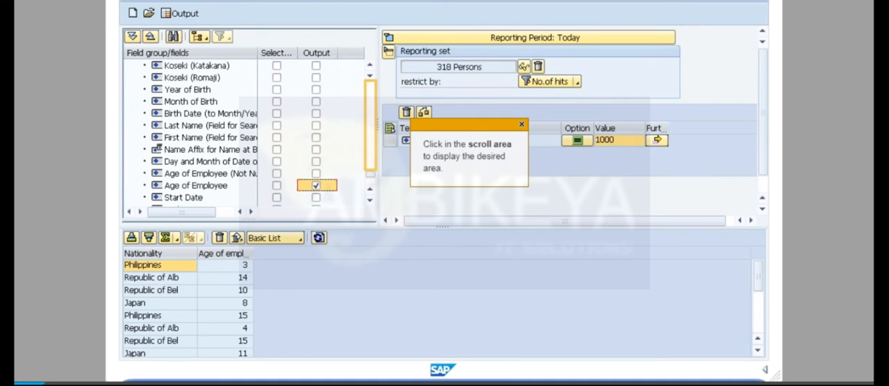
# Step: Add Nationality as a selection field and restrict it to the single values FR and CH
pyautogui.click(371, 126)
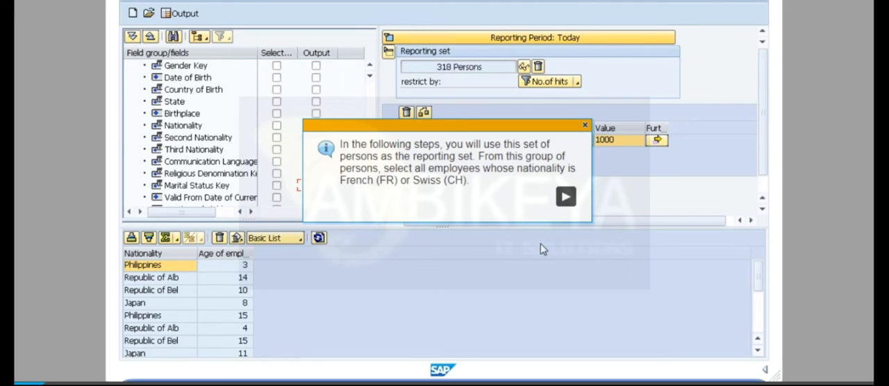
pyautogui.click(564, 197)
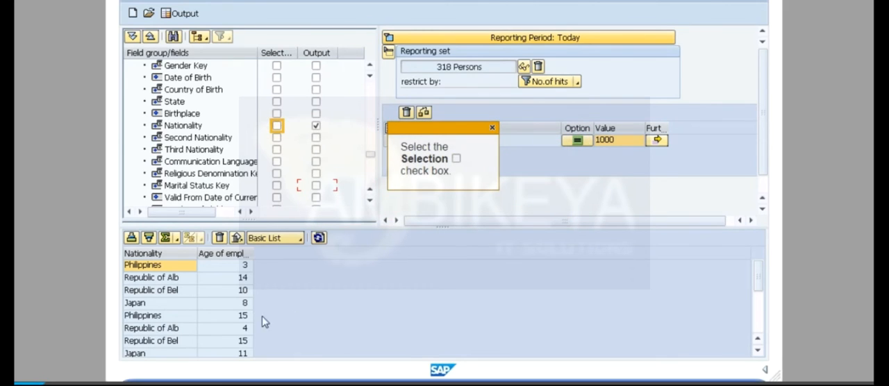
pyautogui.click(277, 126)
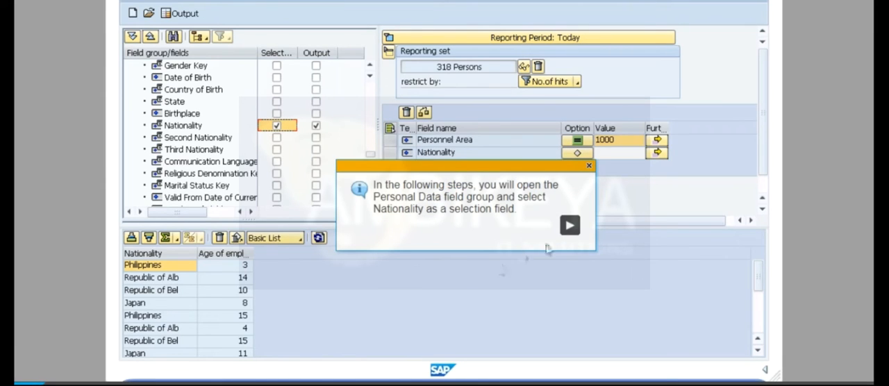
pyautogui.click(569, 225)
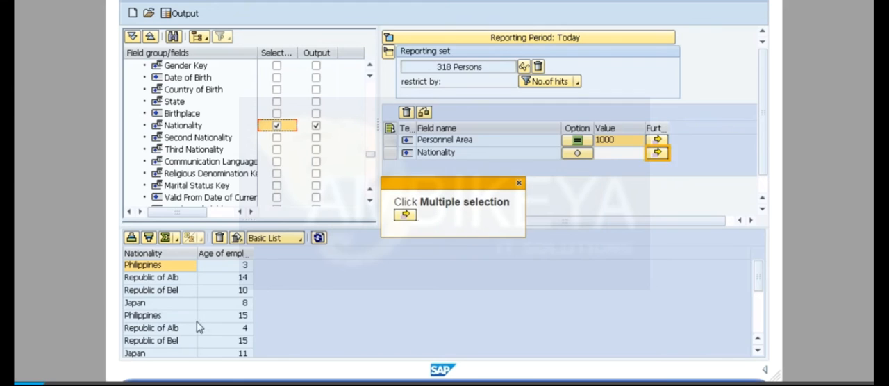
pyautogui.click(657, 153)
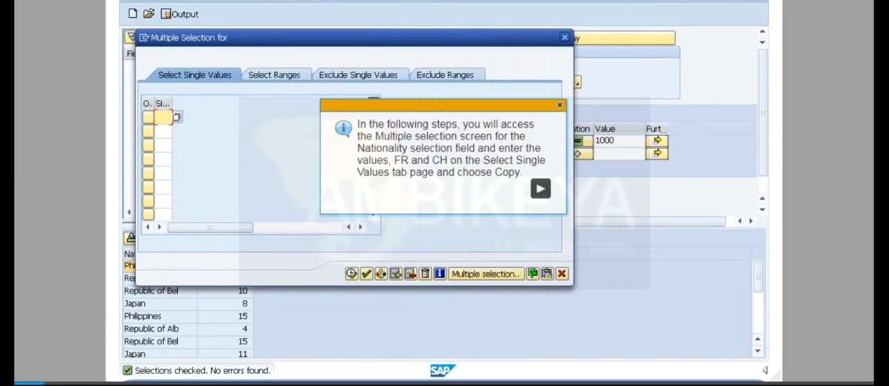
pyautogui.click(540, 188)
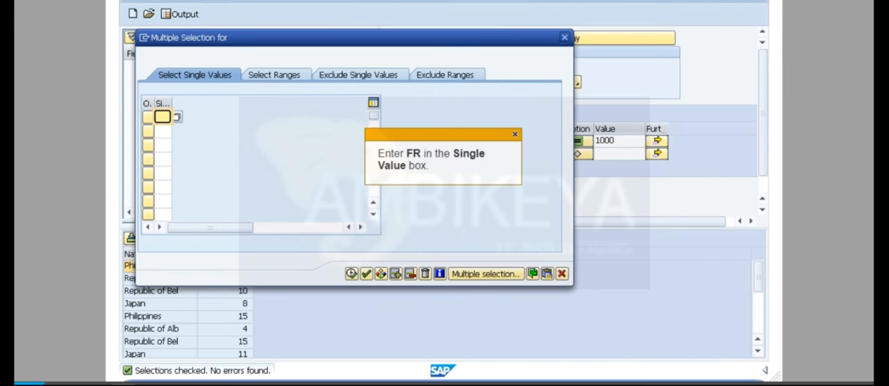
pyautogui.write('FR')
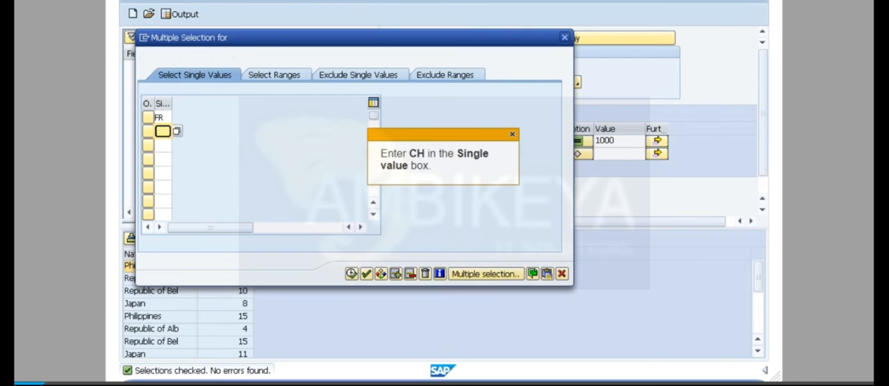
pyautogui.write('CH')
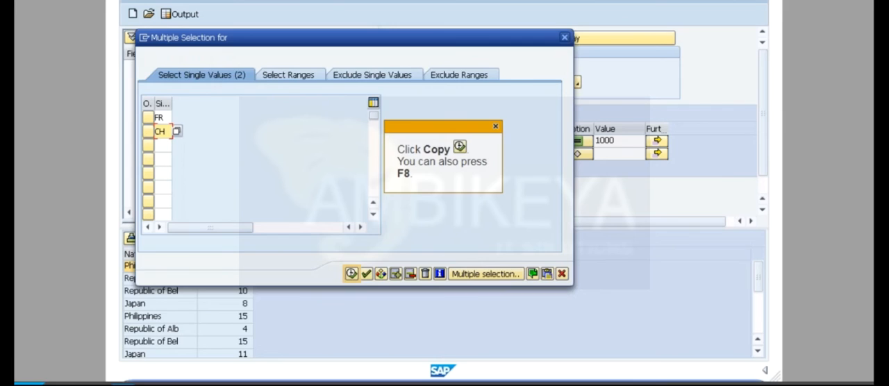
pyautogui.press('F8')
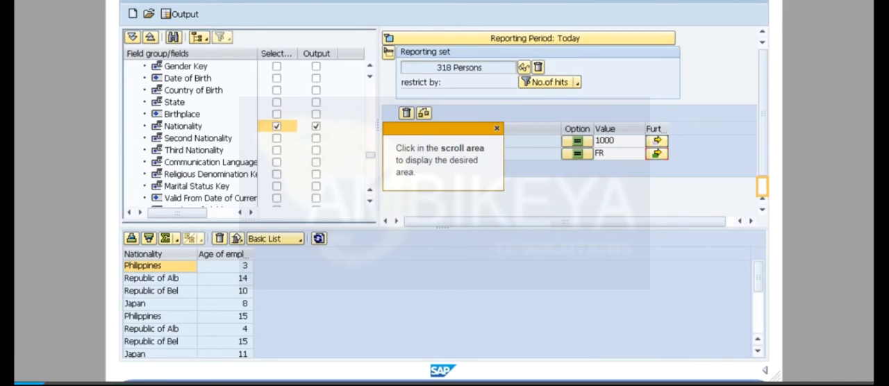
# Step: Refresh the hit list for the nationality restriction and run the query output
pyautogui.click(762, 186)
pyautogui.click(581, 283)
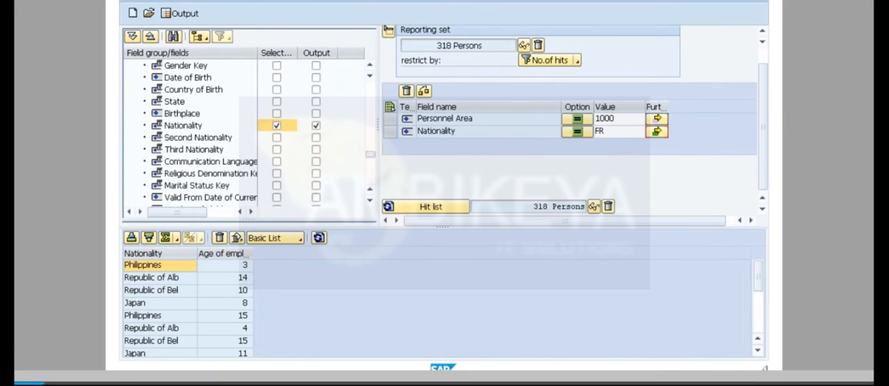
pyautogui.click(430, 206)
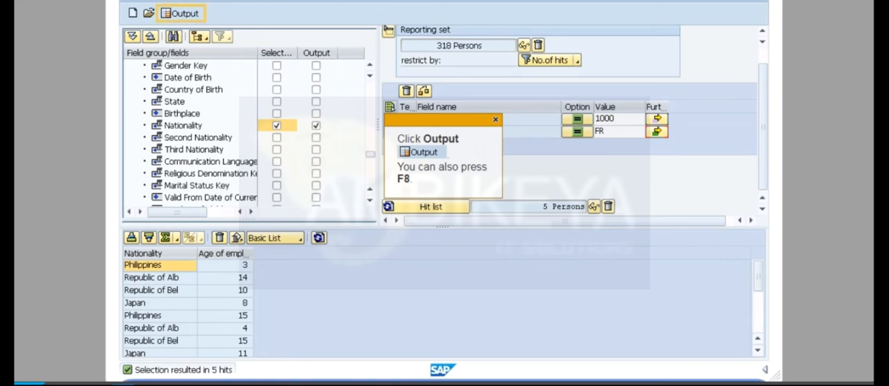
pyautogui.press('F8')
# Step: Sort the output list by the Nationality column in ascending order
pyautogui.click(540, 201)
pyautogui.click(141, 61)
pyautogui.hotkey('ctrl', 'F4')
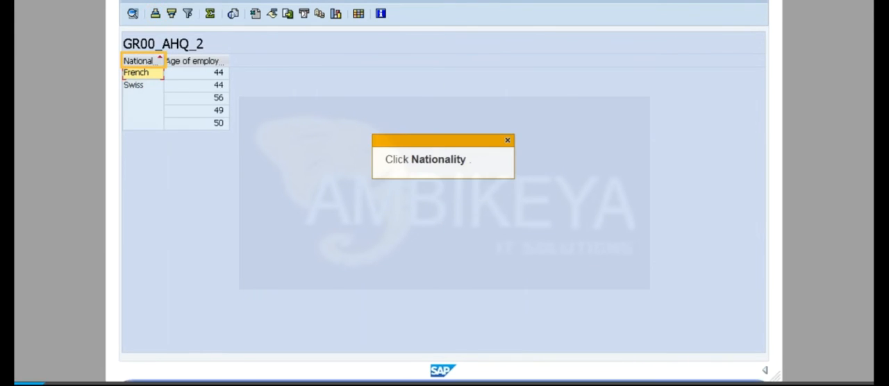
# Step: Sort the output list by Nationality in descending order and return to the query screen
pyautogui.click(142, 61)
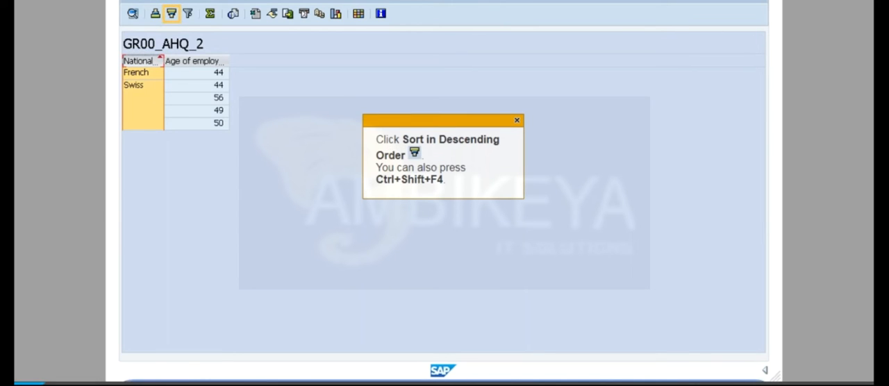
pyautogui.hotkey('ctrl', 'shift', 'F4')
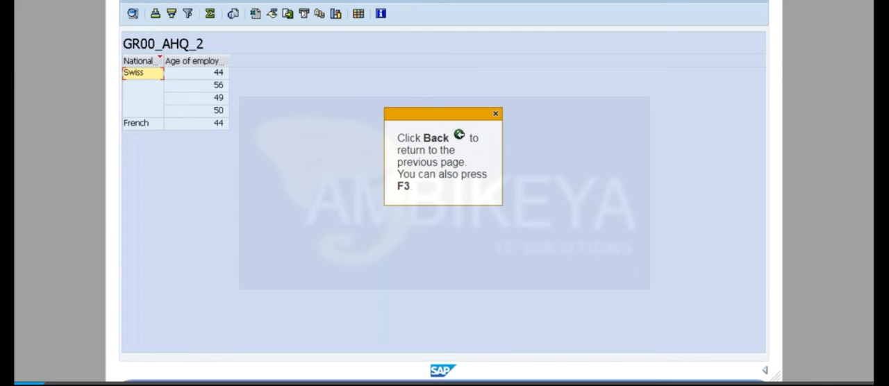
pyautogui.press('F3')
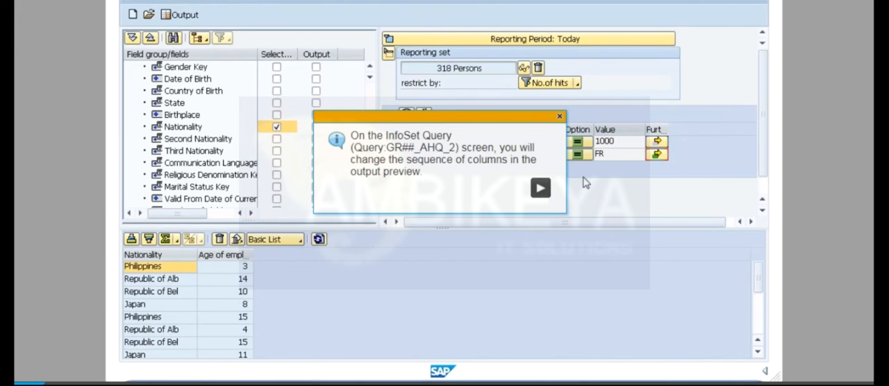
# Step: Move the Age of Employee column ahead of Nationality in the output preview and sort by age in descending order
pyautogui.click(541, 188)
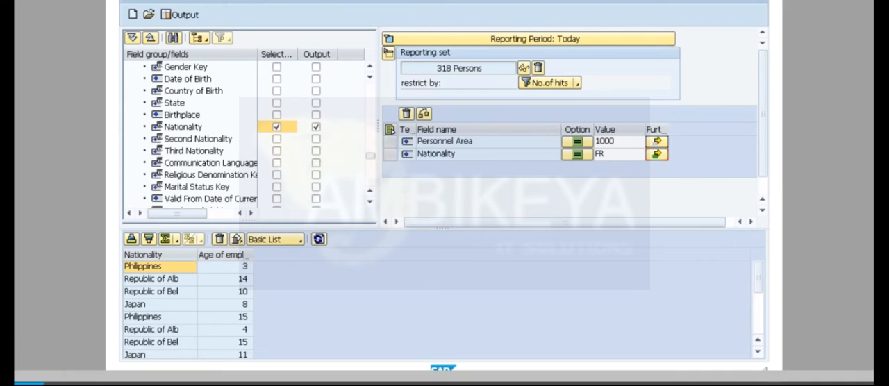
pyautogui.moveTo(224, 255); pyautogui.dragTo(145, 255)
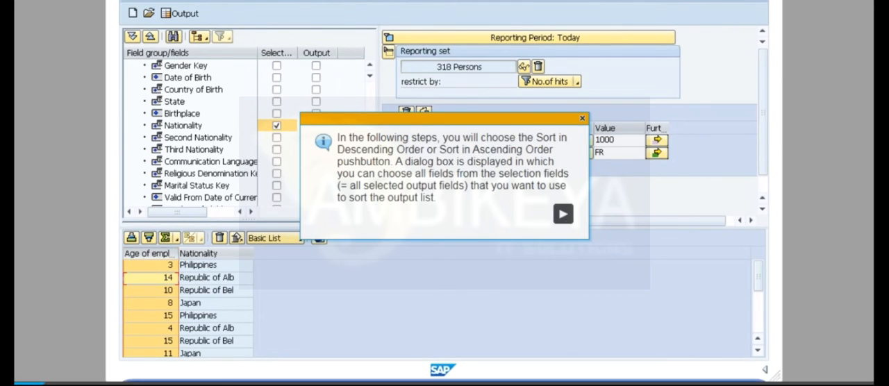
pyautogui.click(562, 214)
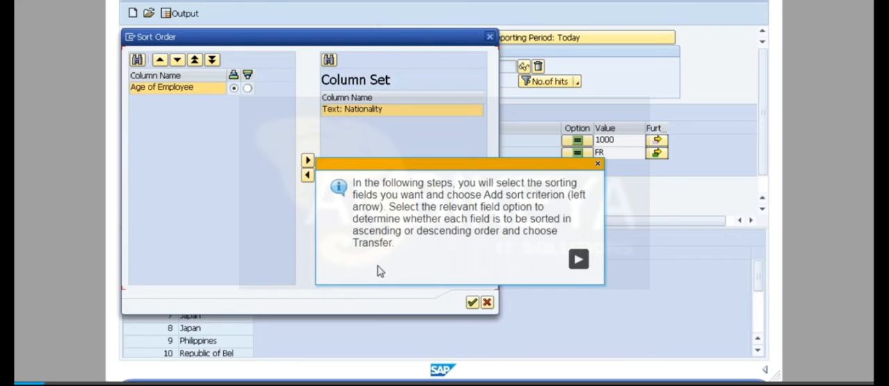
pyautogui.click(577, 261)
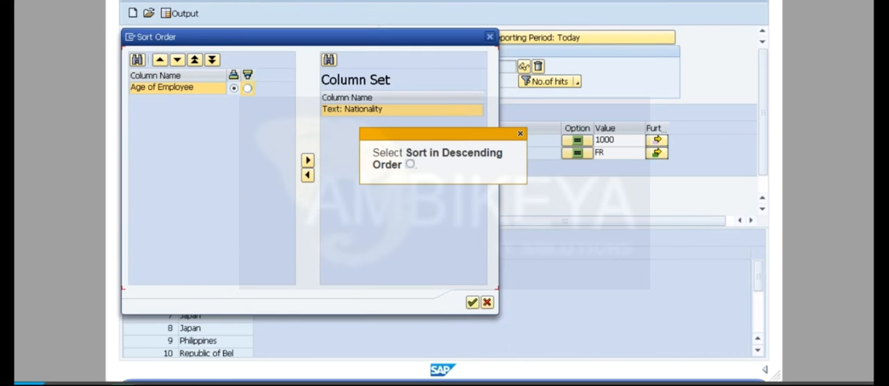
pyautogui.click(247, 88)
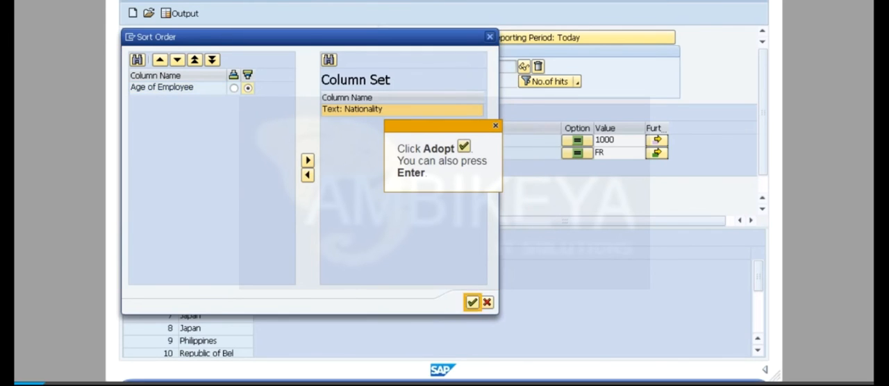
pyautogui.press('Return')
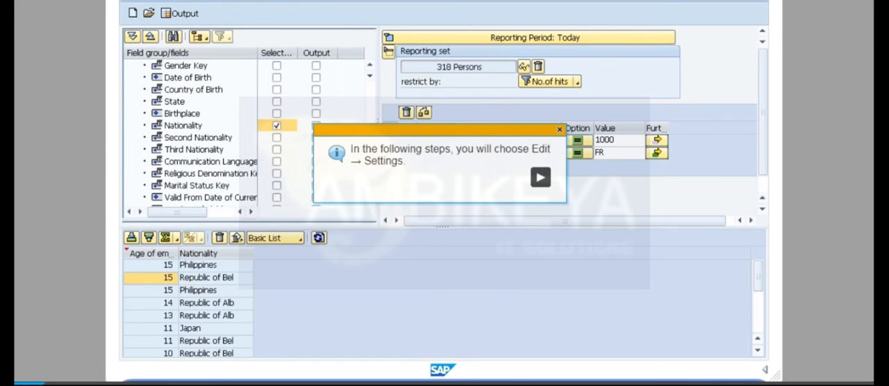
# Step: Set the query's type of output to Spreadsheet in the output settings
pyautogui.click(540, 178)
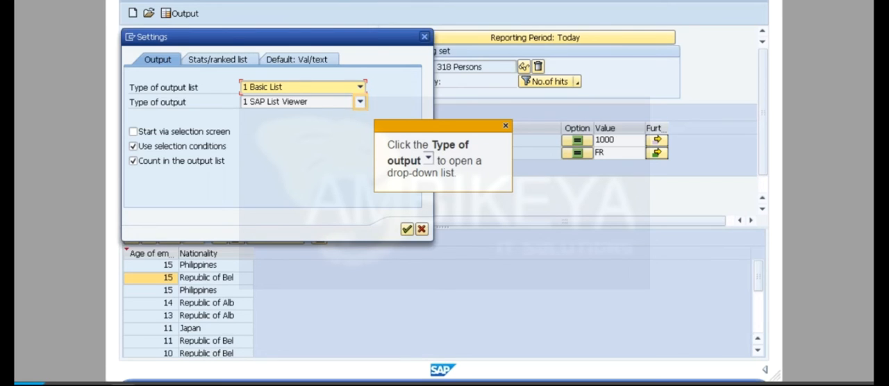
pyautogui.click(360, 102)
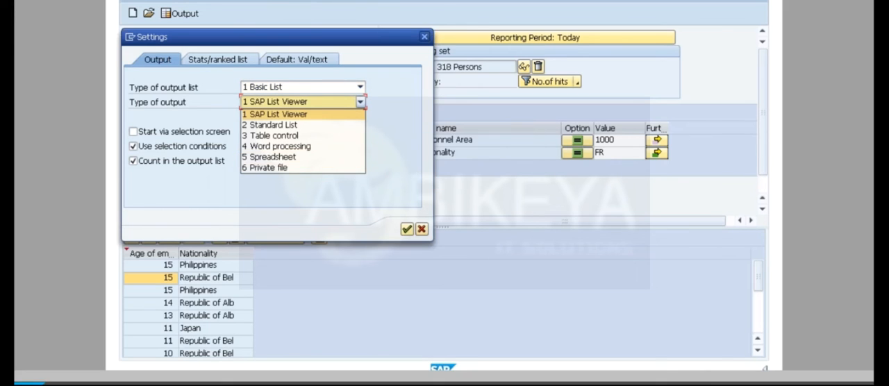
pyautogui.click(269, 157)
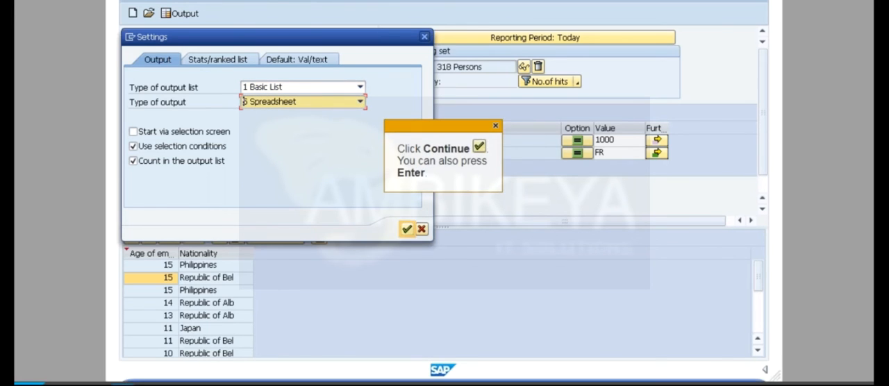
pyautogui.click(407, 229)
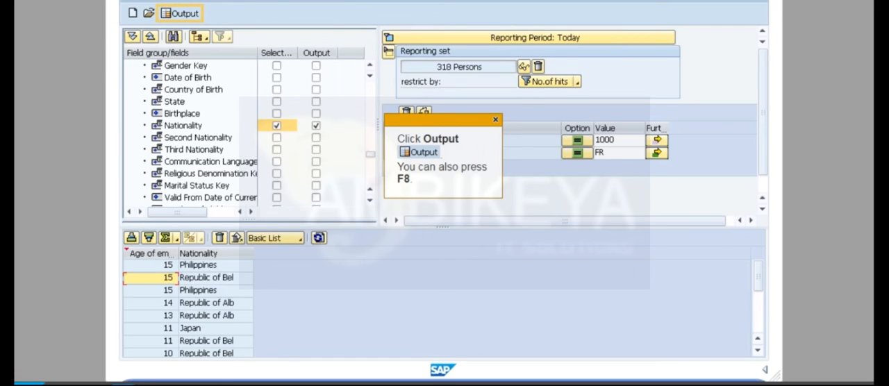
# Step: Run the query output and export the list object to Microsoft Excel in Table processing mode
pyautogui.press('F8')
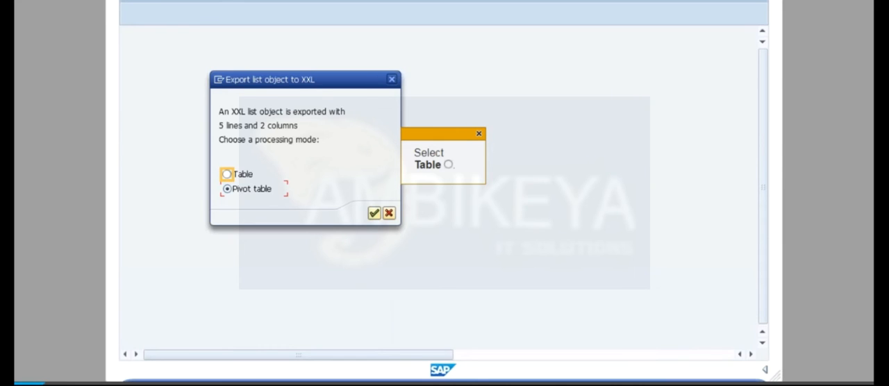
pyautogui.click(227, 174)
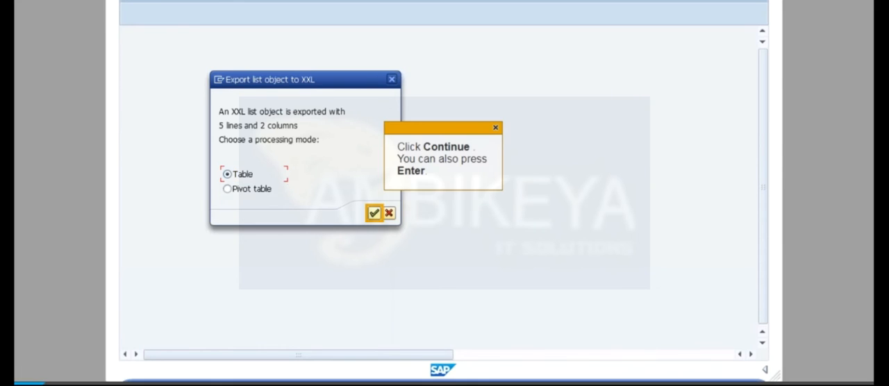
pyautogui.press('Return')
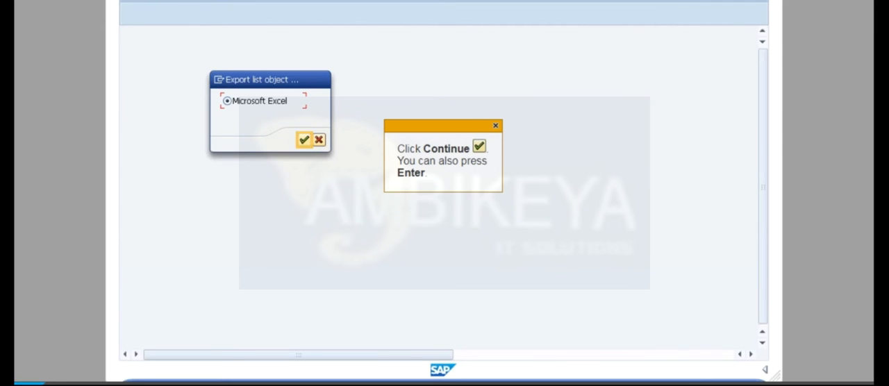
pyautogui.press('Return')
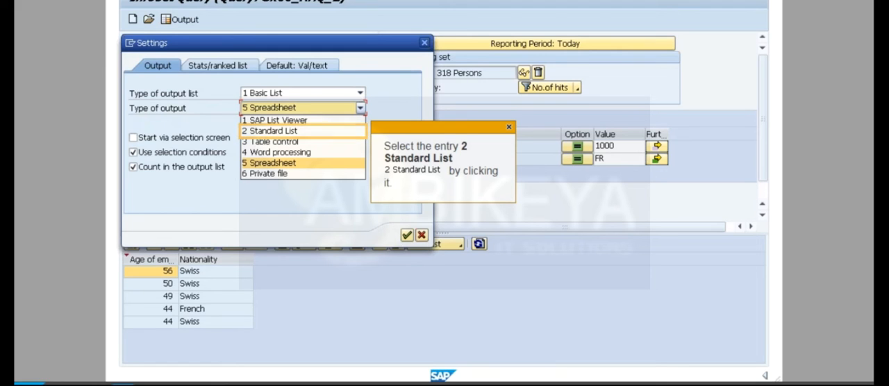
# Step: Change the type of output to Standard List, run the query output and return to the query screen
pyautogui.click(273, 131)
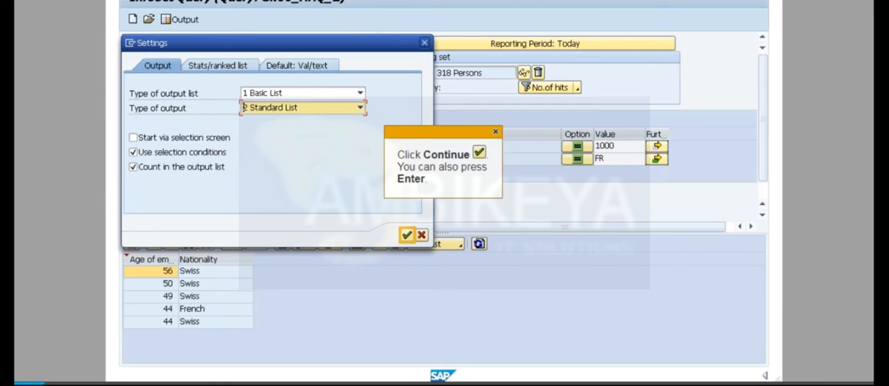
pyautogui.press('Return')
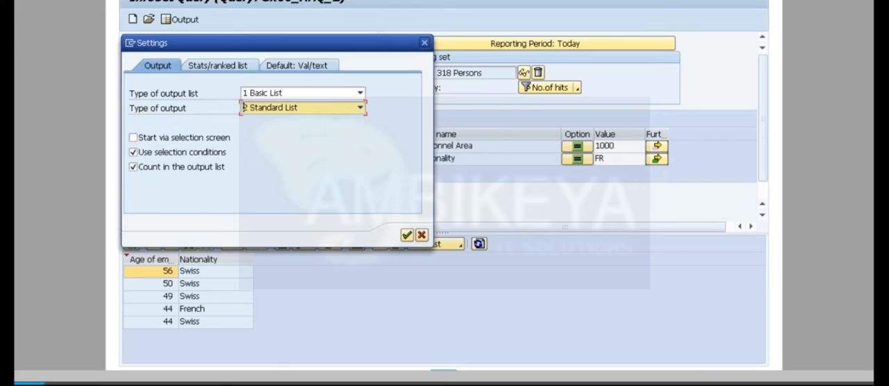
pyautogui.press('F8')
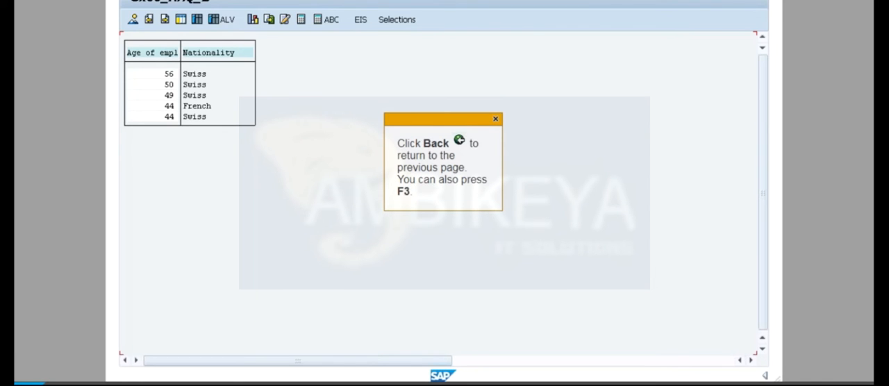
pyautogui.press('F3')
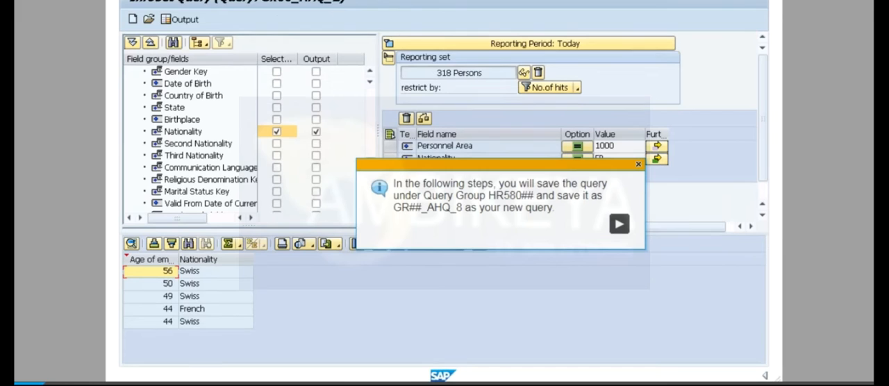
# Step: Save the query under the new name and title GR00_AHQ_8
pyautogui.press('Return')
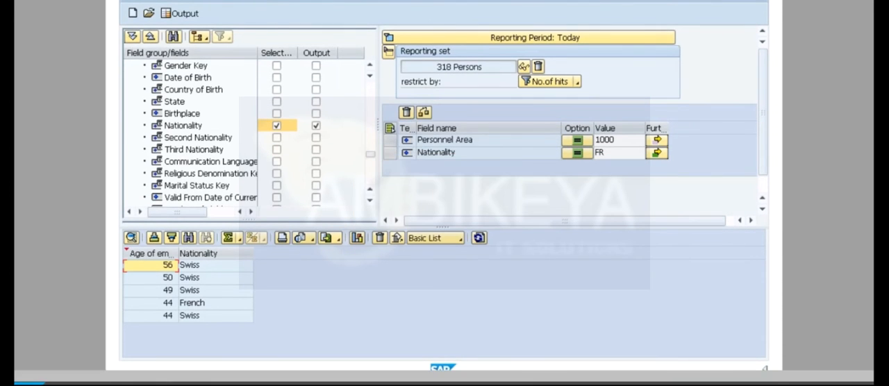
pyautogui.press('Return')
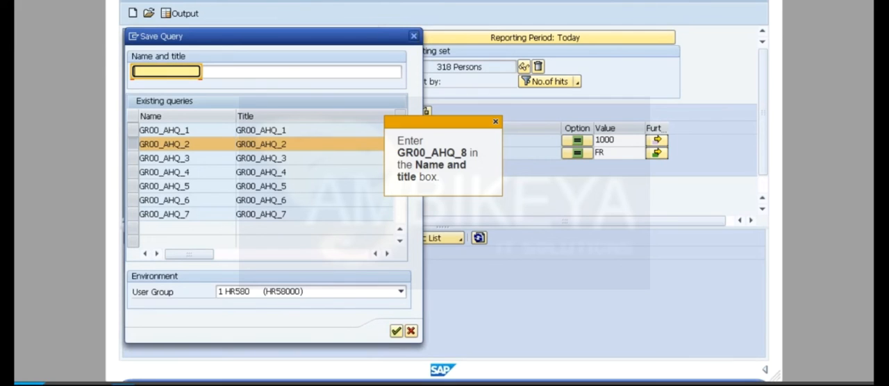
pyautogui.write('GR00_AHQ_8')
pyautogui.press('Tab')
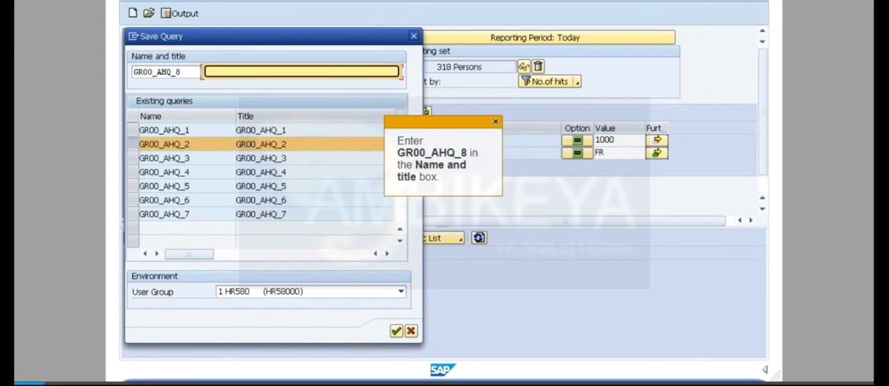
pyautogui.write('GR00_AHQ_8')
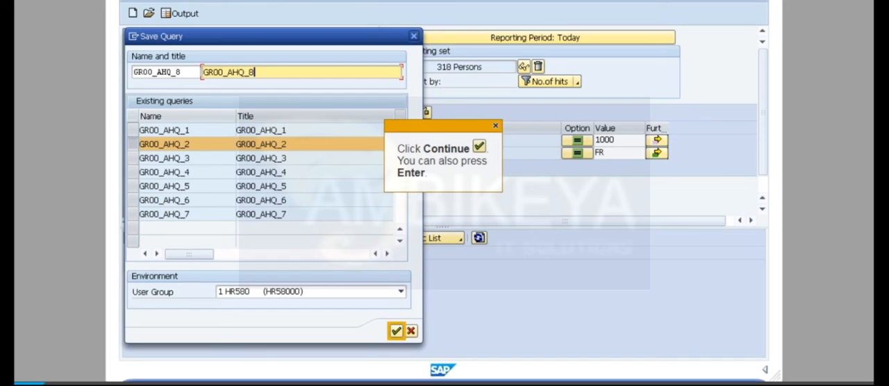
pyautogui.press('Return')
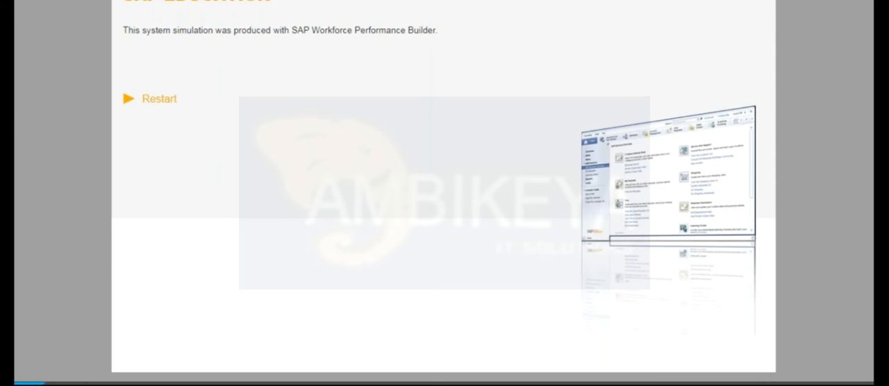
# Step: Switch to the SAP course window in Chrome and start the practice for the exercise Create a Report With Set Operations
pyautogui.moveTo(172, 385)
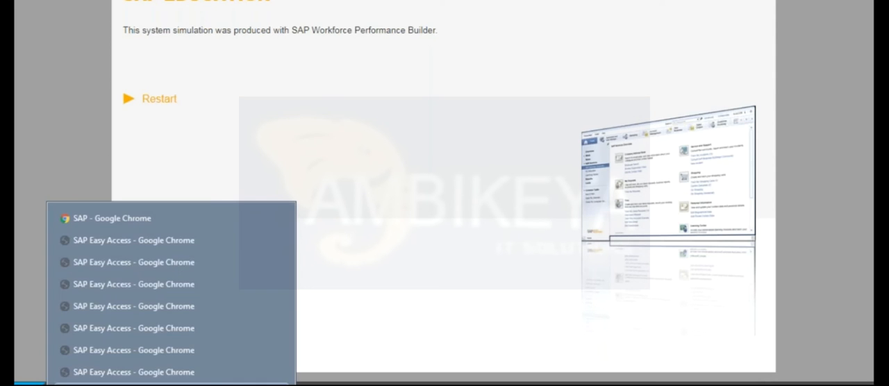
pyautogui.click(193, 219)
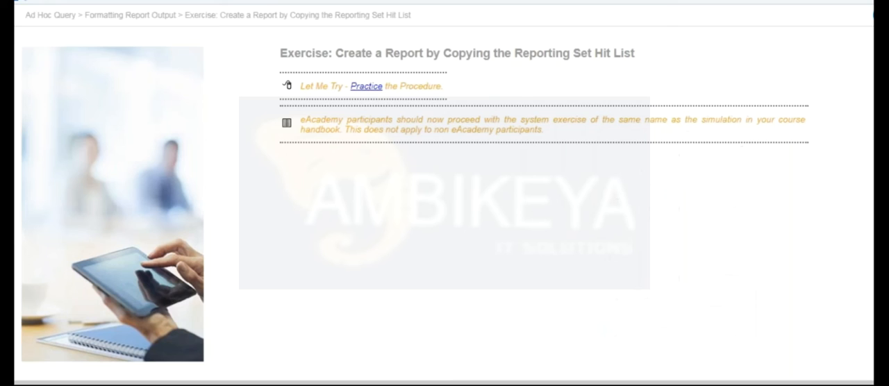
pyautogui.press('Right')
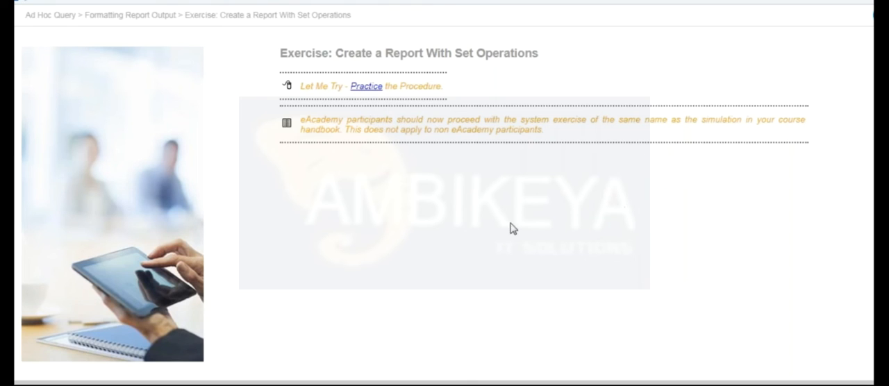
pyautogui.click(366, 86)
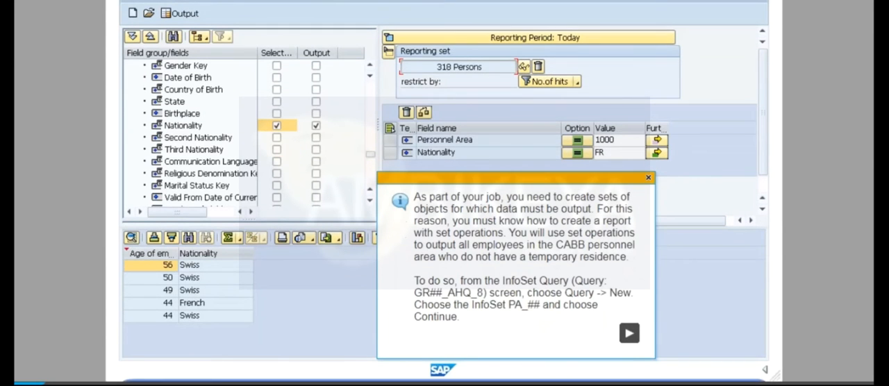
pyautogui.click(630, 333)
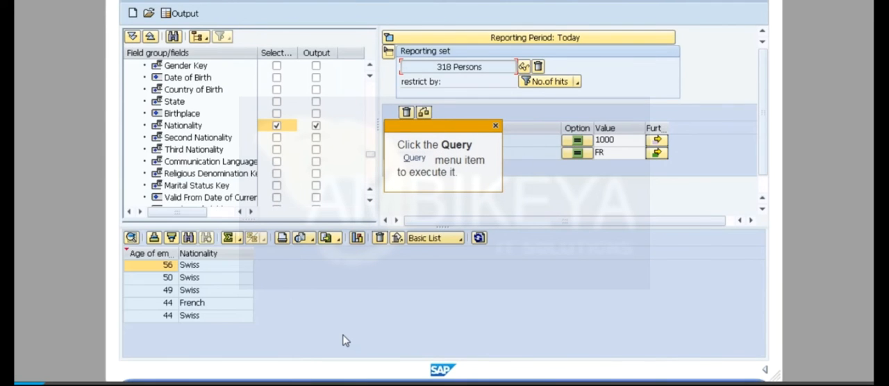
# Step: Create a new query based on the InfoSet PA_00
pyautogui.click(345, 340)
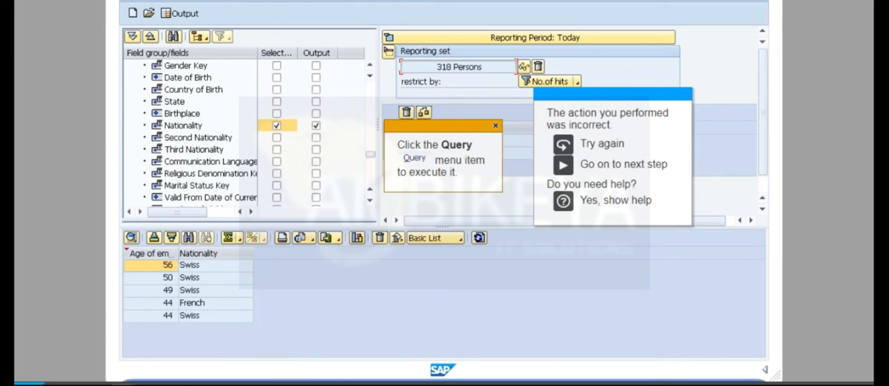
pyautogui.click(563, 166)
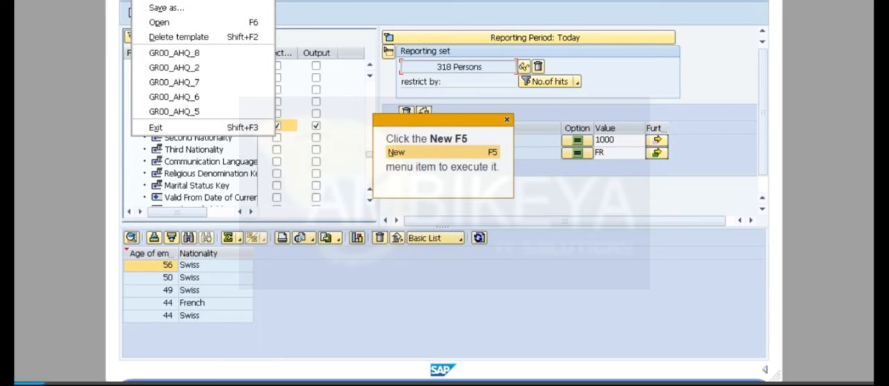
pyautogui.press('F5')
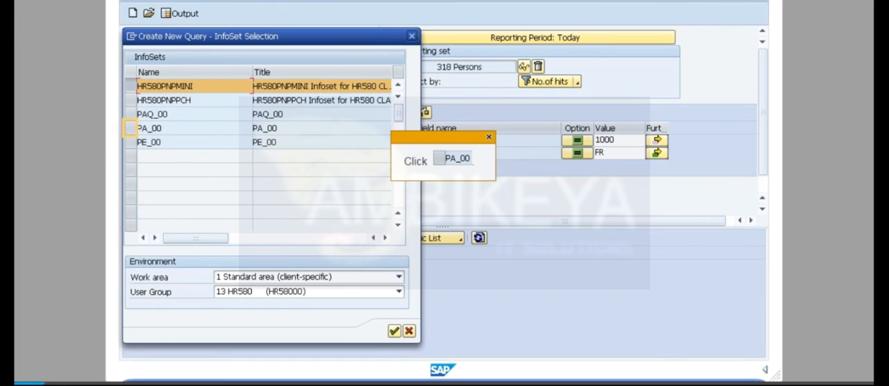
pyautogui.click(130, 128)
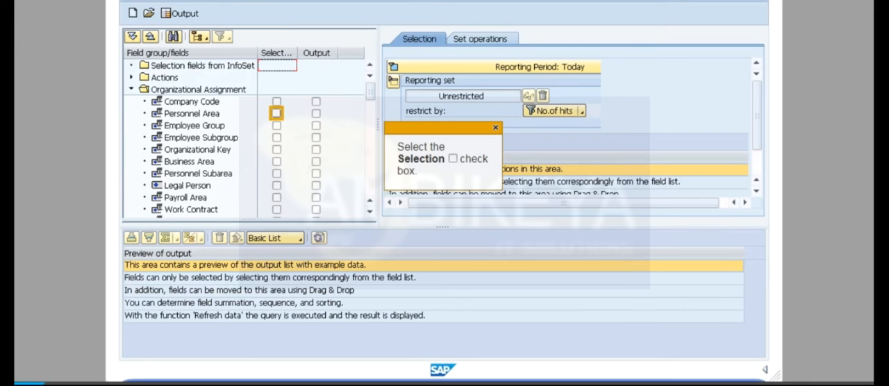
# Step: Add Personnel Area as a selection field with the value CABB and store the resulting hit list in Set A
pyautogui.click(276, 113)
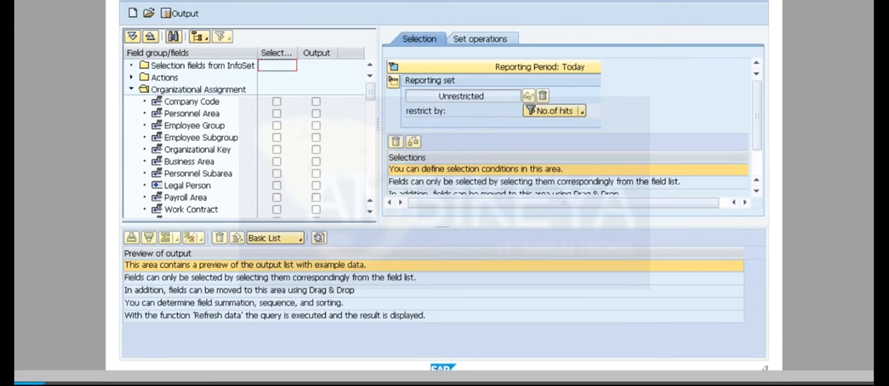
pyautogui.click(622, 170)
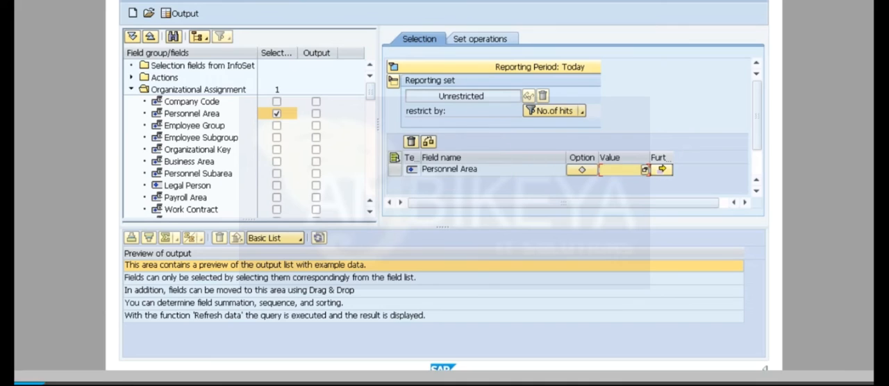
pyautogui.write('cabb')
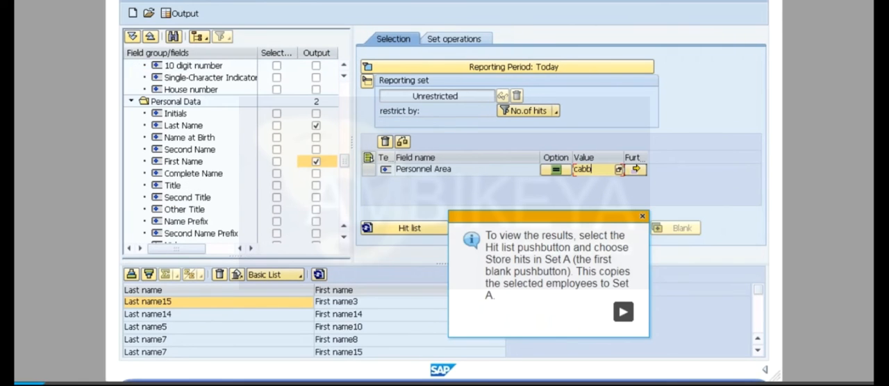
pyautogui.click(624, 313)
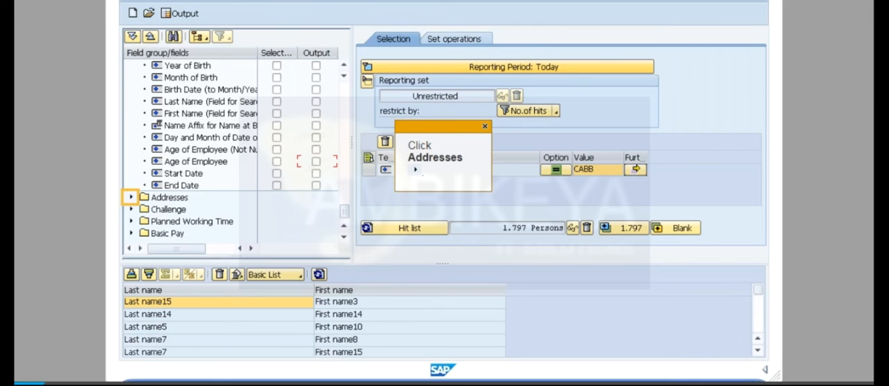
# Step: Add Address Record Type from Addresses as a selection with value 2, generate the hit list and store it in Set B
pyautogui.click(131, 197)
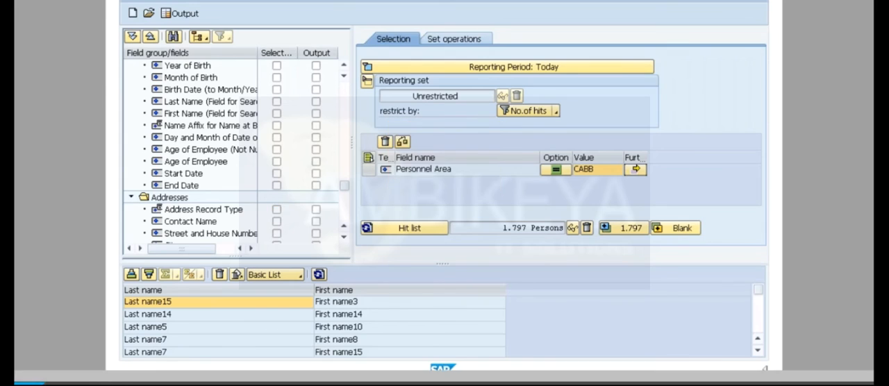
pyautogui.click(277, 209)
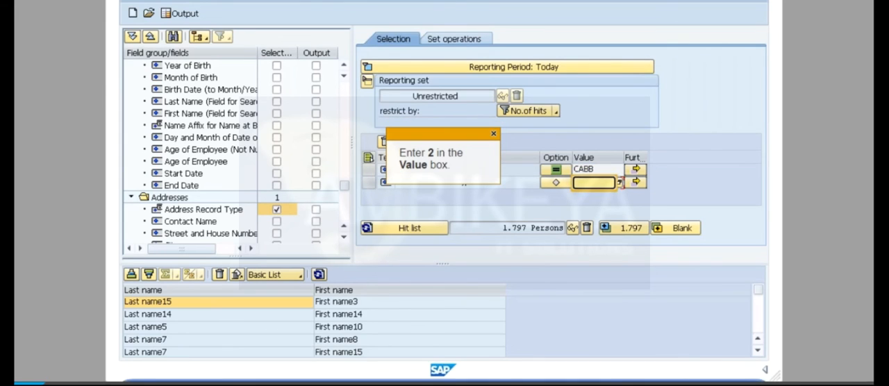
pyautogui.write('2')
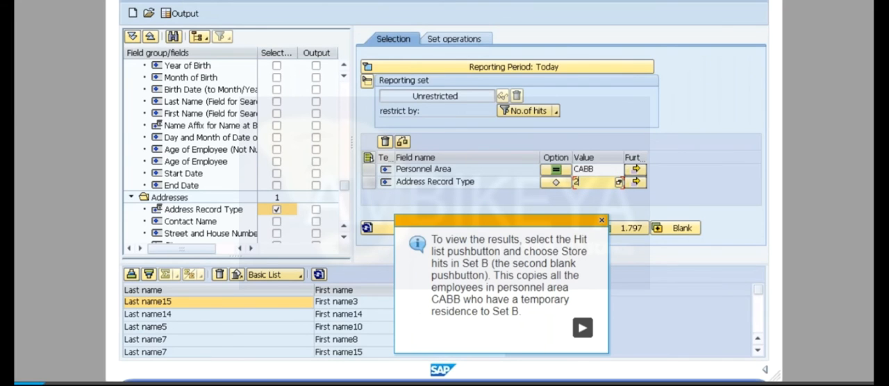
pyautogui.click(582, 330)
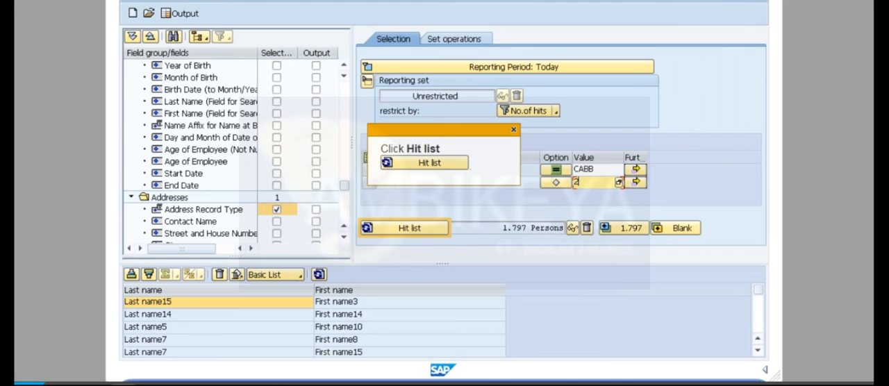
pyautogui.click(404, 228)
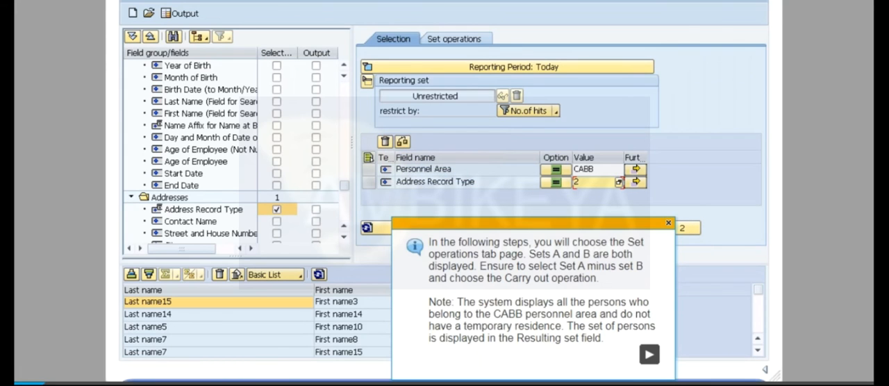
# Step: Carry out the set operation Set A minus set B and copy the resulting set into the hit list, saving the query
pyautogui.click(650, 358)
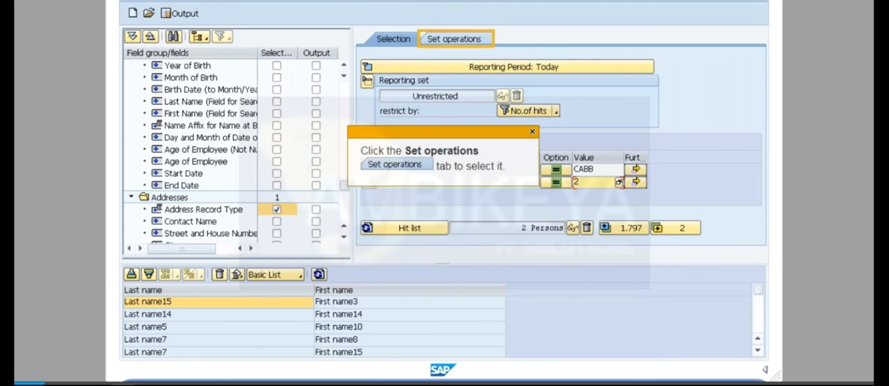
pyautogui.click(455, 39)
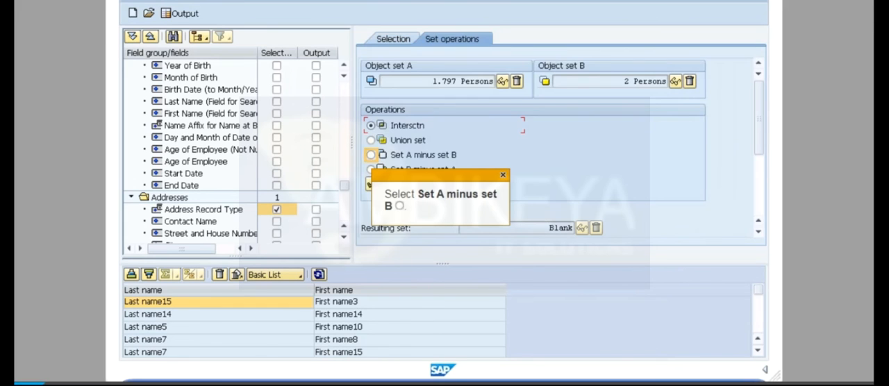
pyautogui.click(370, 155)
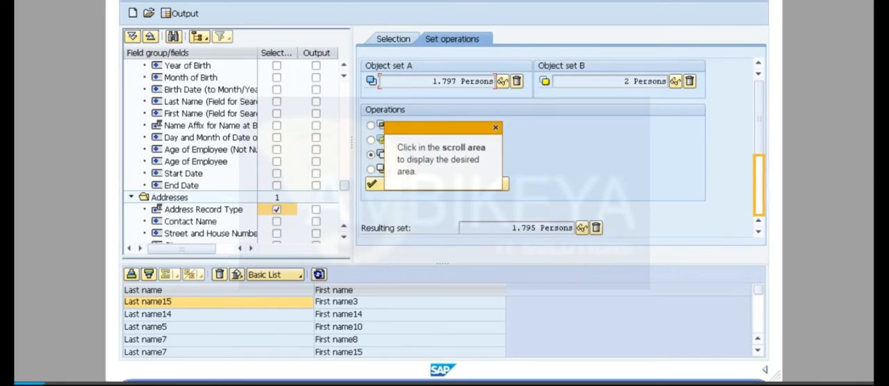
pyautogui.click(759, 185)
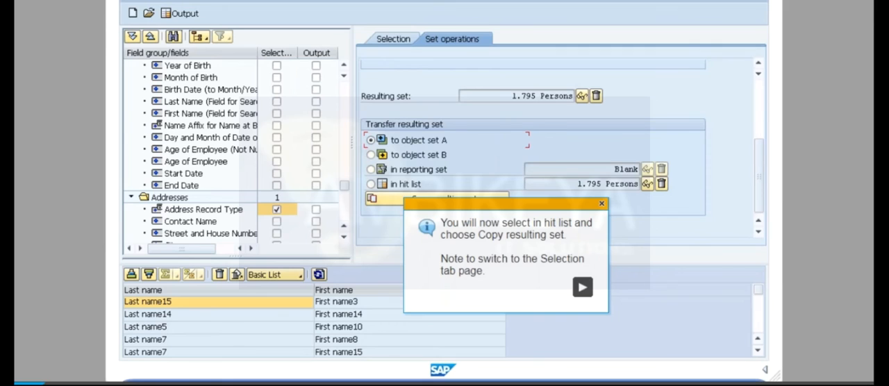
pyautogui.click(582, 286)
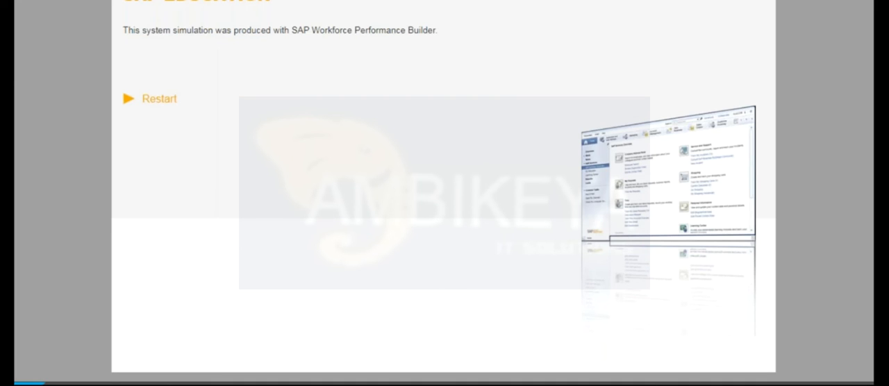
# Step: Switch to the SAP course window in Chrome and start the practice for the exercise Generate a Standard Report Using Ad Hoc Query
pyautogui.moveTo(171, 385)
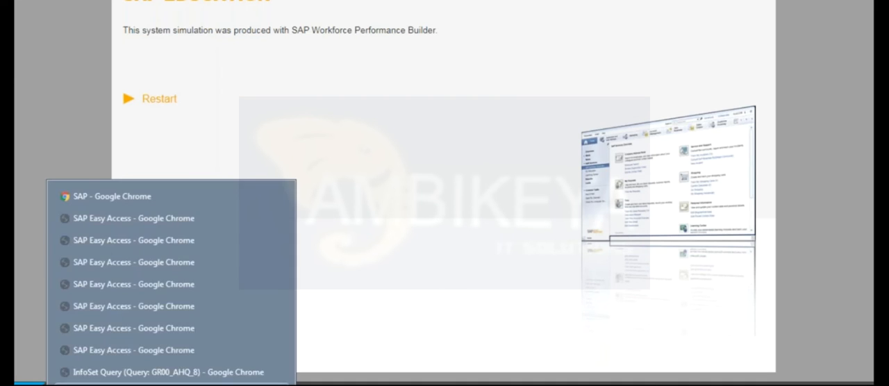
pyautogui.click(198, 199)
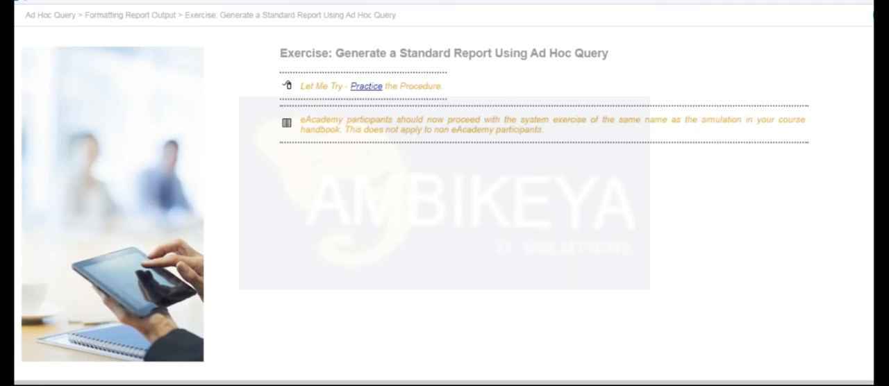
pyautogui.click(361, 86)
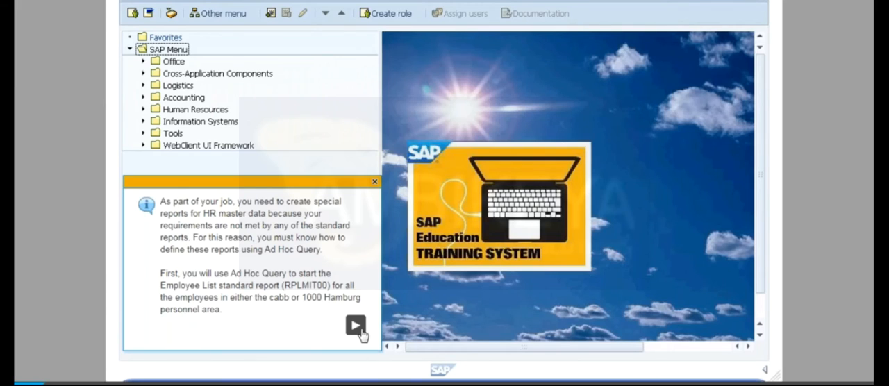
# Step: Open the Ad Hoc Query and restrict the Personnel Area selection to CABB, chosen from the list of possible values
pyautogui.click(358, 332)
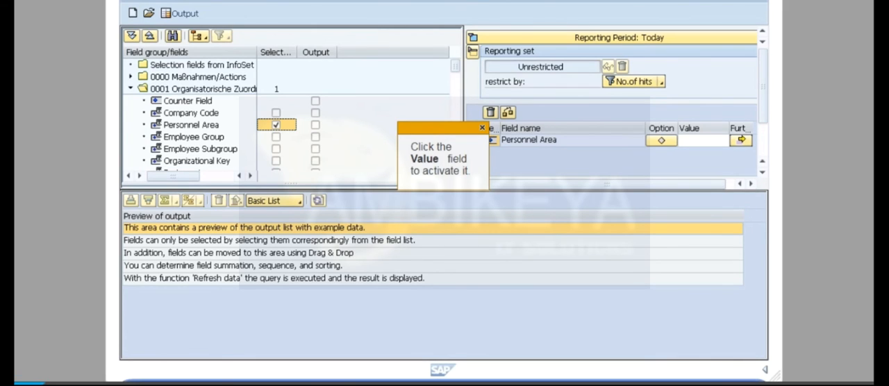
pyautogui.click(702, 140)
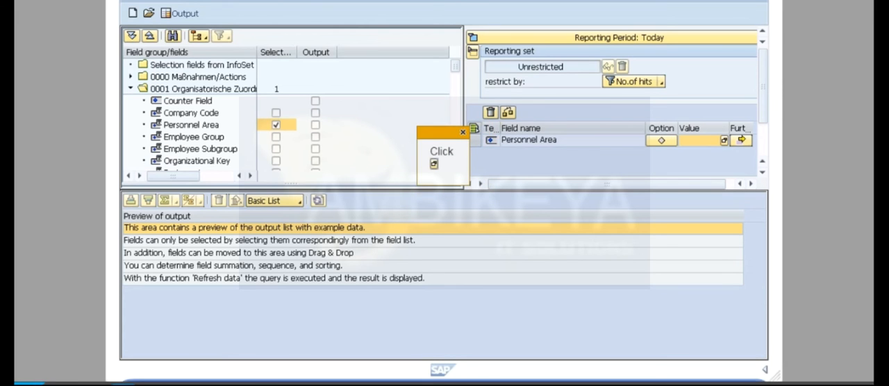
pyautogui.click(724, 140)
pyautogui.click(423, 202)
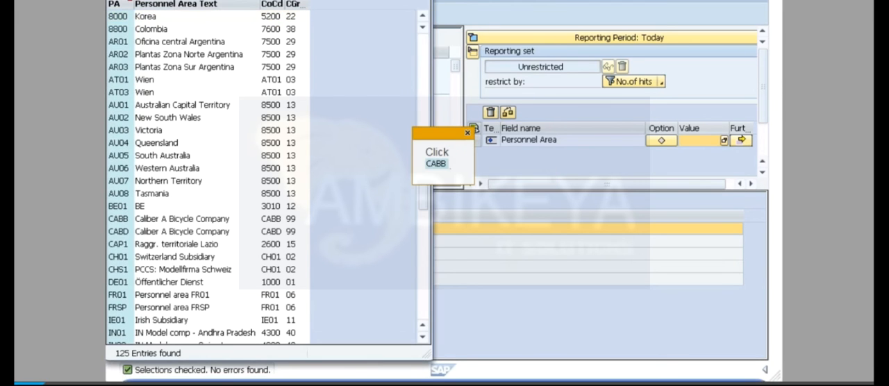
pyautogui.click(118, 218)
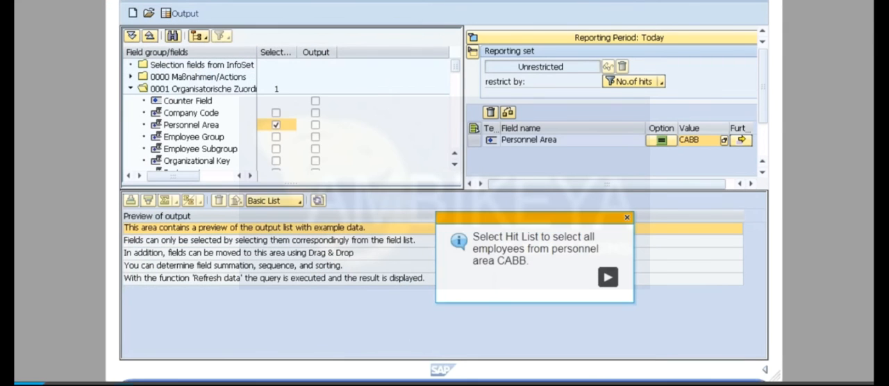
pyautogui.click(608, 278)
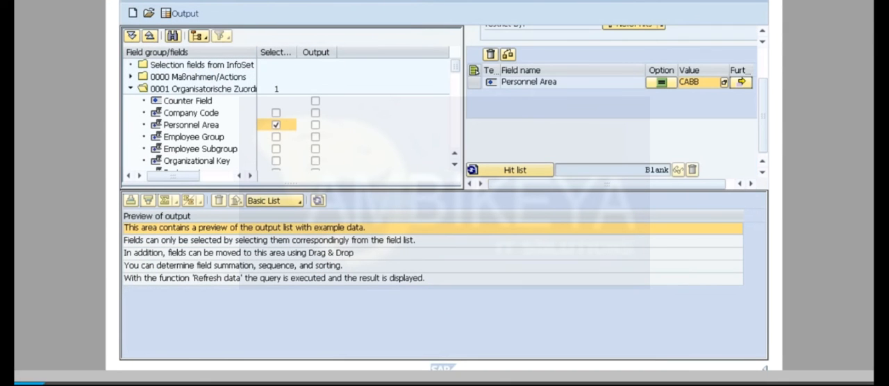
# Step: Generate the hit list and start the standard report RPLMIT00 via its selection screen
pyautogui.click(515, 170)
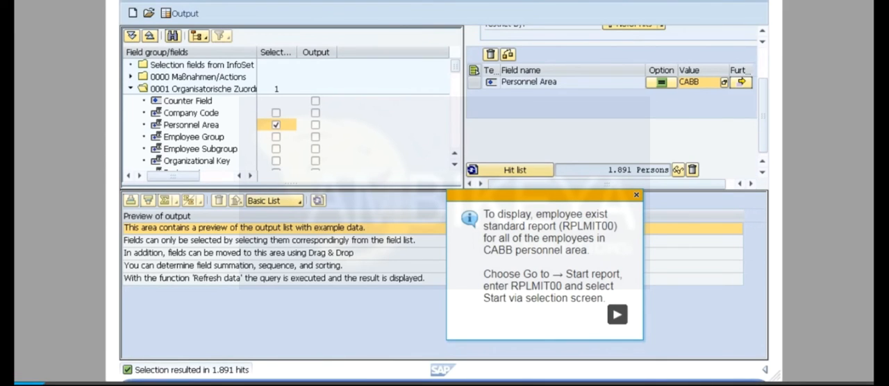
pyautogui.click(617, 315)
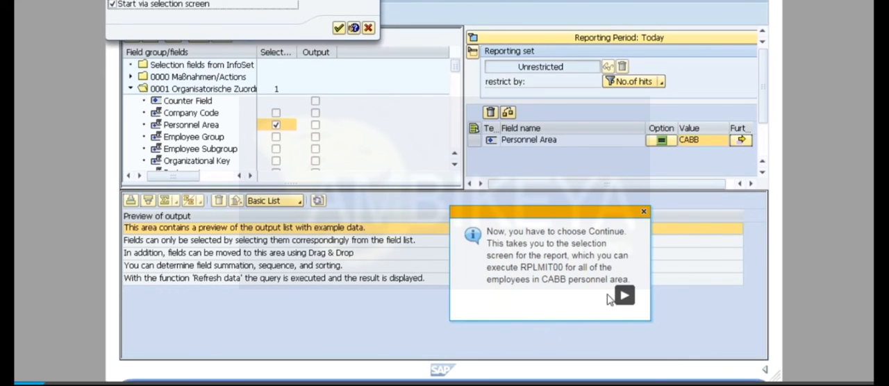
pyautogui.click(625, 295)
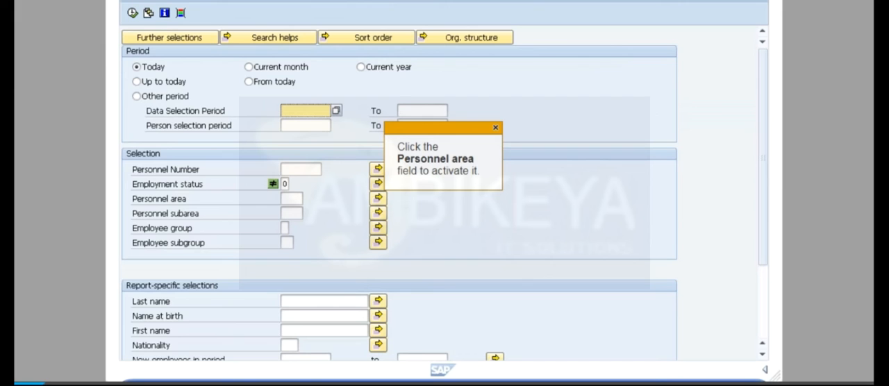
# Step: Set the report's personnel area to CABB from the input help list and execute the report
pyautogui.click(292, 199)
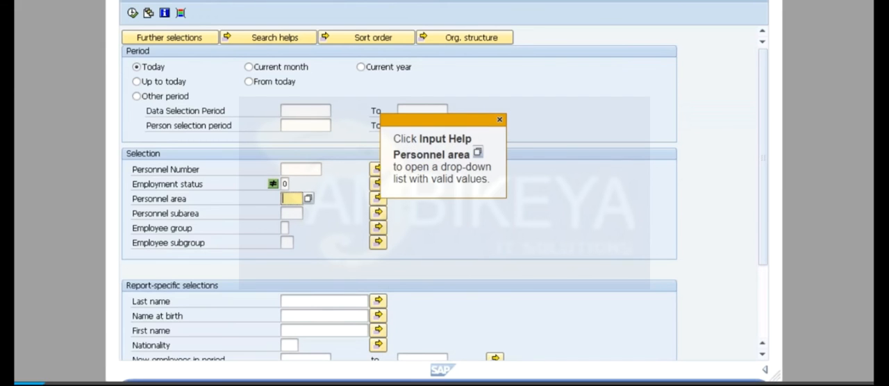
pyautogui.click(308, 198)
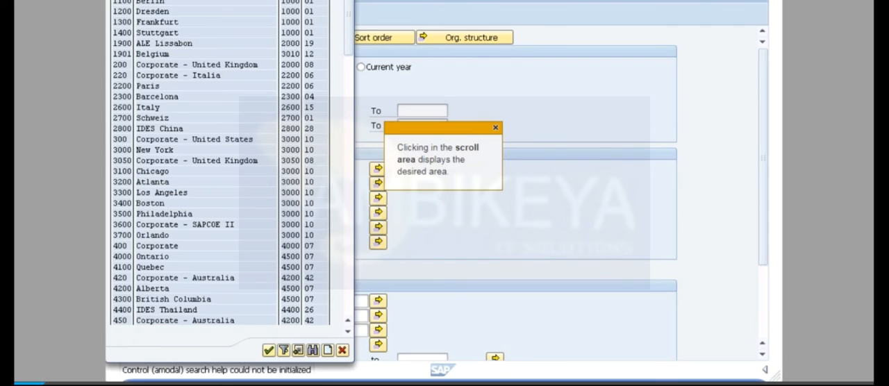
pyautogui.click(348, 189)
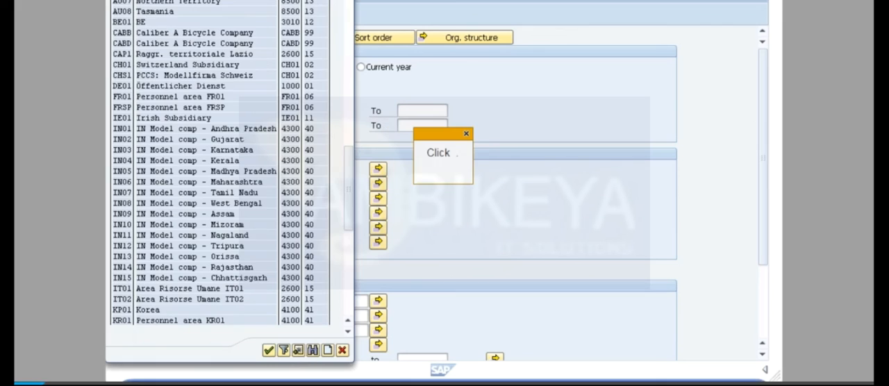
pyautogui.click(121, 33)
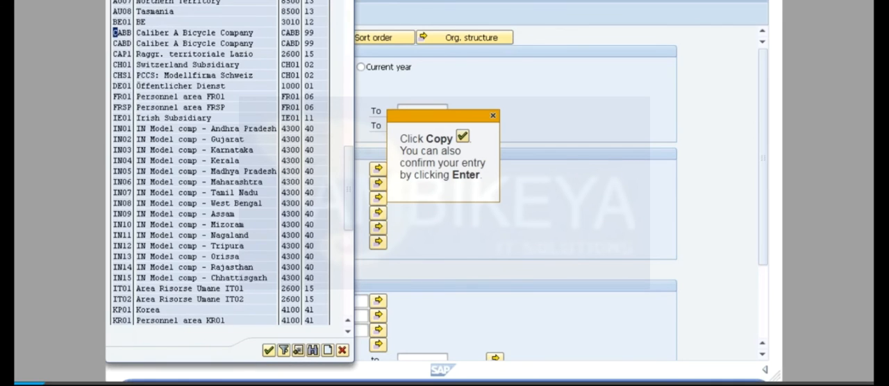
pyautogui.click(269, 350)
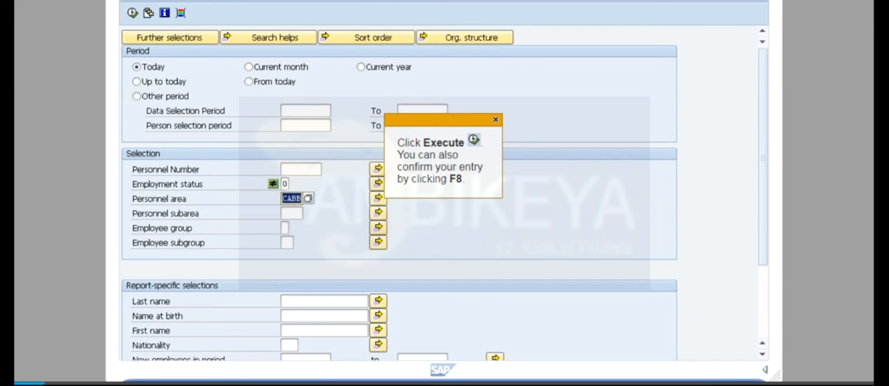
pyautogui.press('F8')
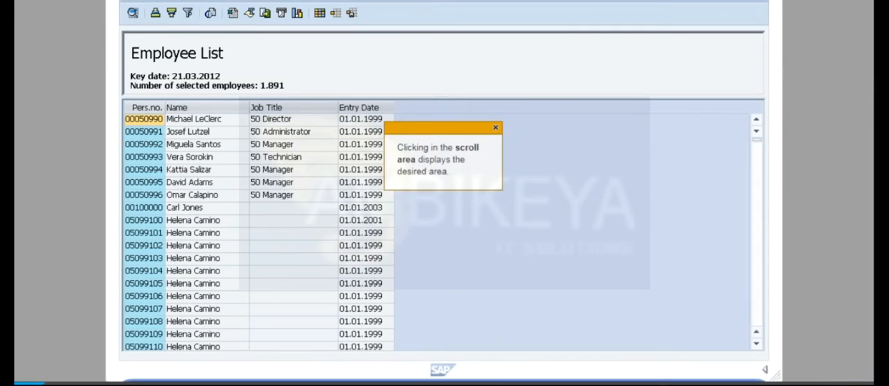
# Step: Look through the employee list and go back through the query screen to the SAP Easy Access menu
pyautogui.scroll(-12, 445, 229)
pyautogui.press('F3')
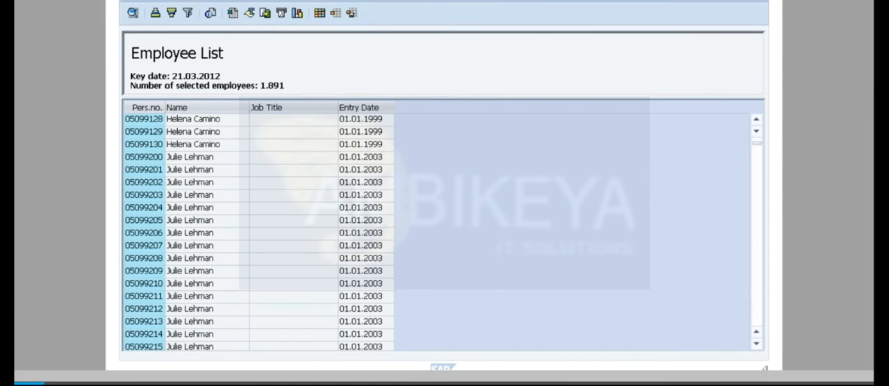
pyautogui.press('F3')
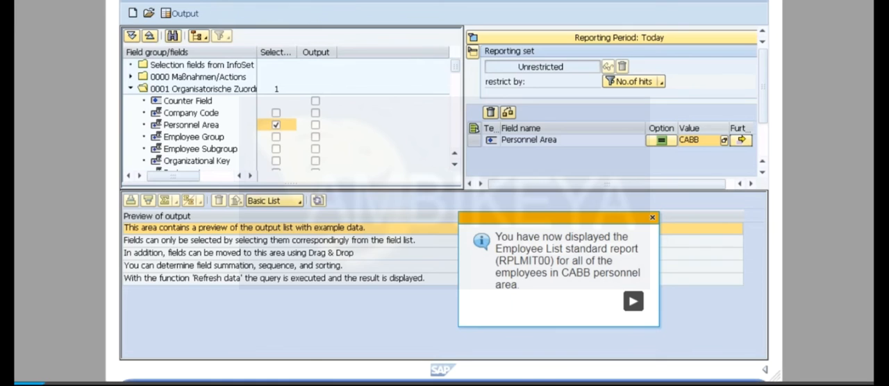
pyautogui.click(633, 301)
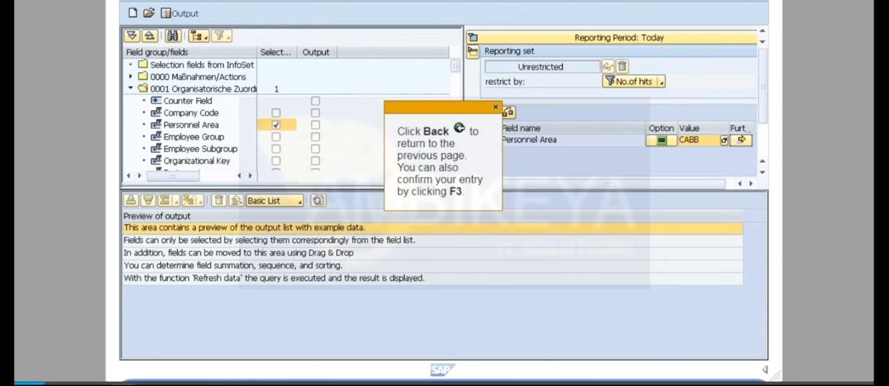
pyautogui.press('F3')
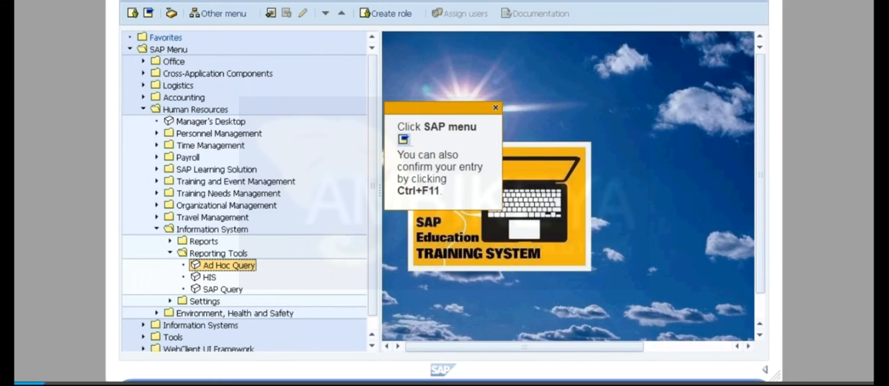
# Step: Leave the finished standard report simulation and switch back to the SAP course window showing the Ad Hoc Query exercise page
pyautogui.click(171, 385)
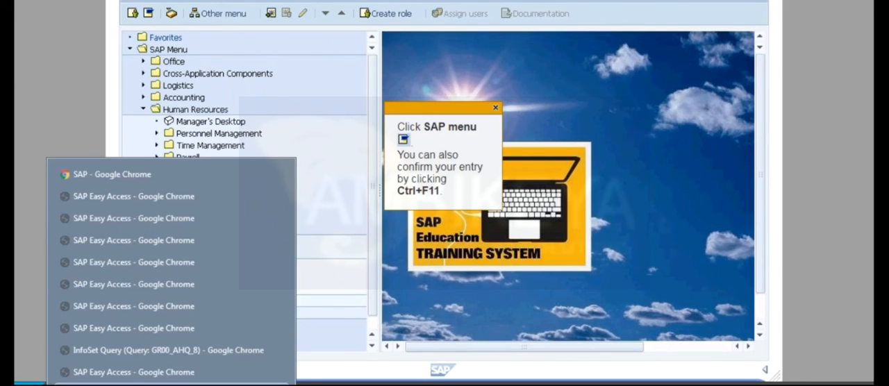
pyautogui.click(444, 324)
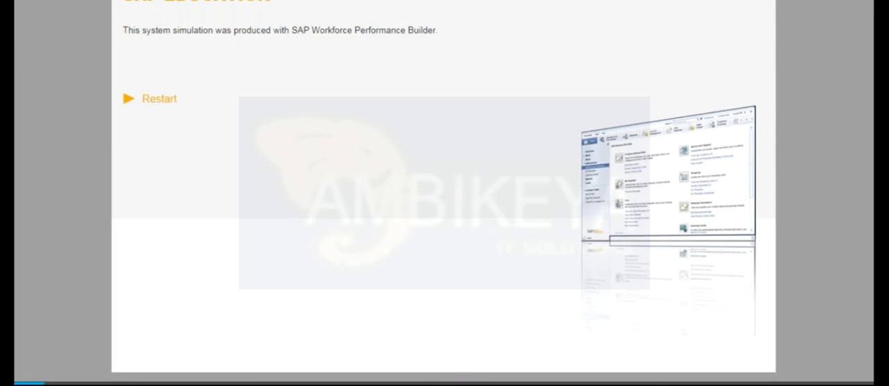
pyautogui.click(171, 385)
pyautogui.click(148, 177)
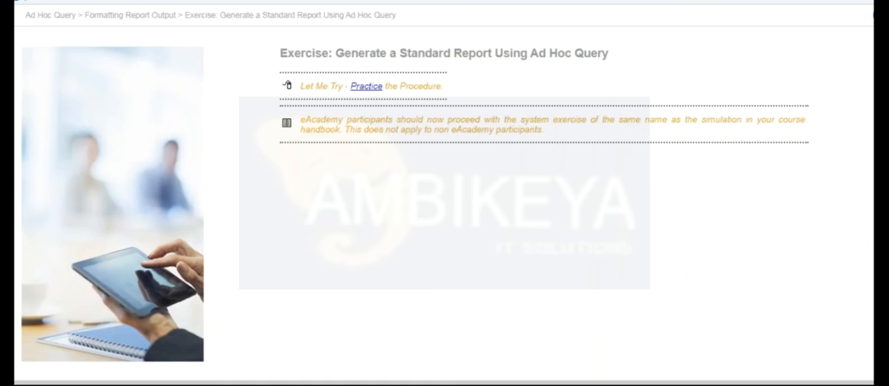
# Step: Advance the course to the Creating Dashboards topic, read its introduction, and continue to the BI Dashboards page
pyautogui.click(876, 15)
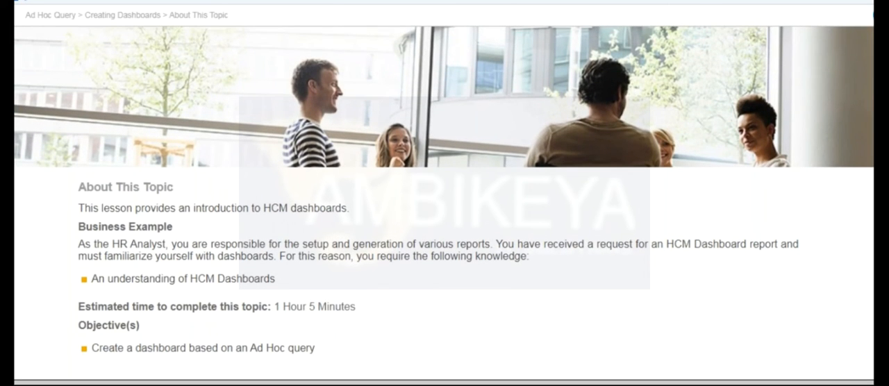
pyautogui.scroll(-1, 444, 202)
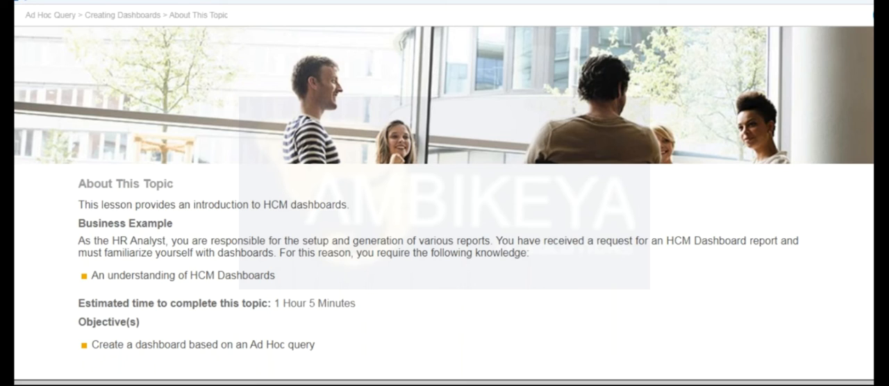
pyautogui.click(874, 15)
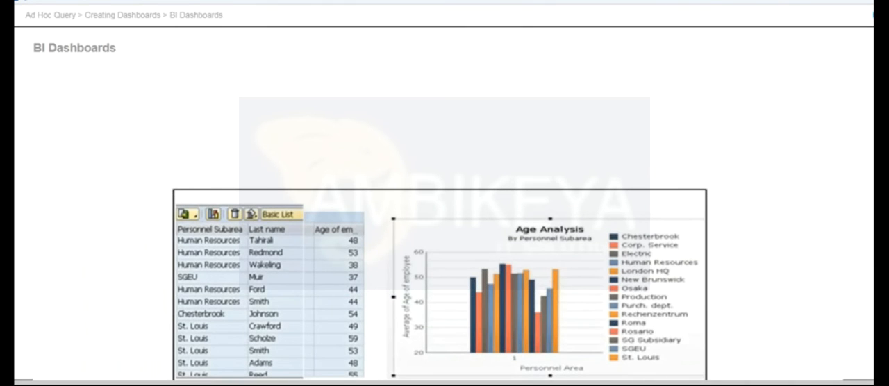
# Step: Examine the BI Dashboards example, comparing the employee age list with the Age Analysis chart by personnel subarea
pyautogui.scroll(-2, 445, 208)
pyautogui.scroll(-1, 444, 208)
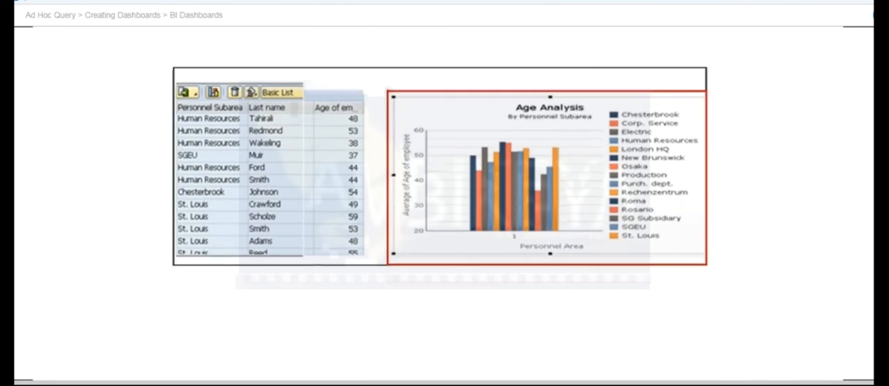
pyautogui.scroll(2, 444, 209)
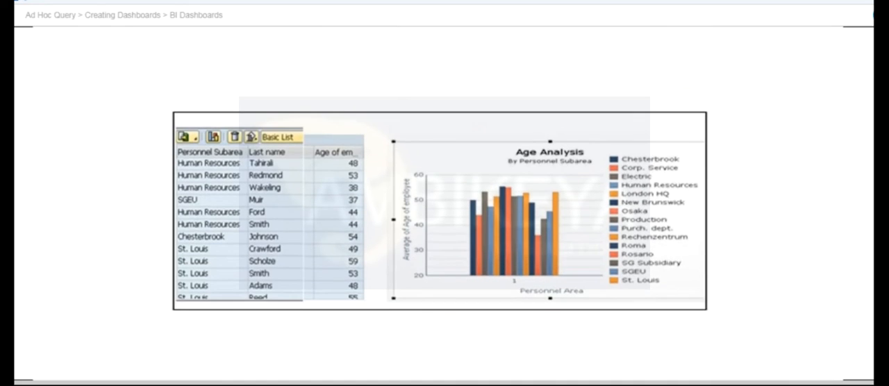
pyautogui.scroll(1, 444, 209)
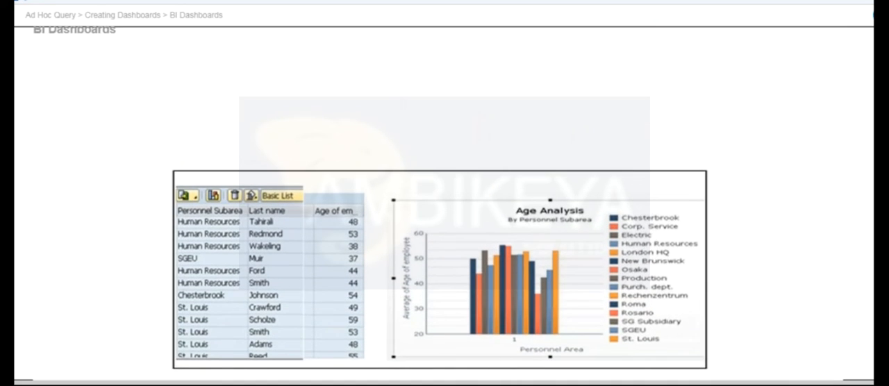
pyautogui.scroll(-3, 445, 208)
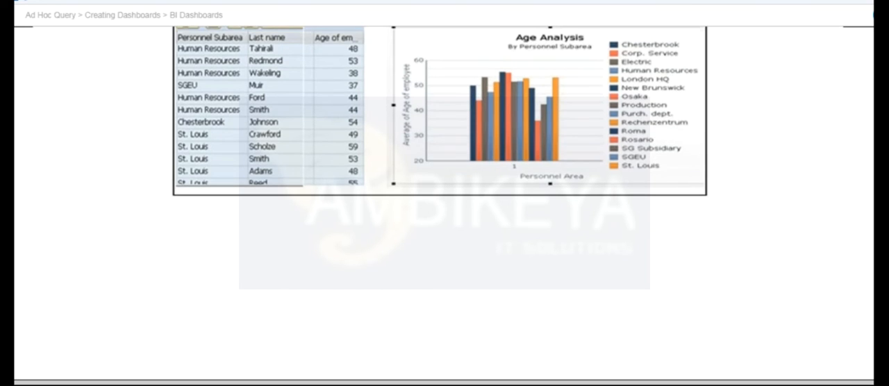
pyautogui.scroll(3, 444, 209)
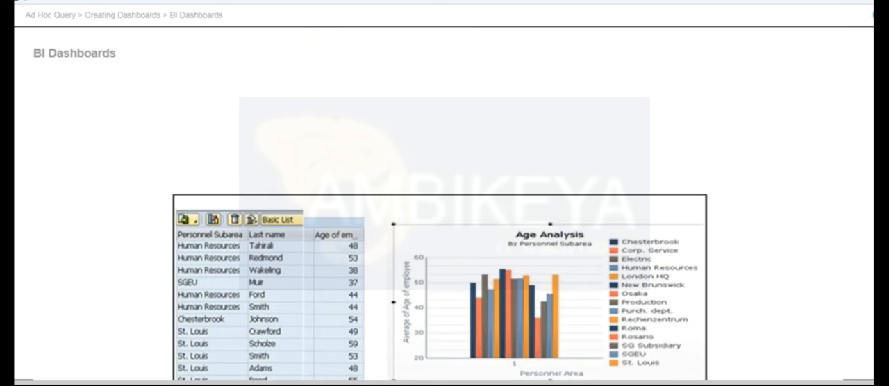
pyautogui.scroll(-3, 445, 208)
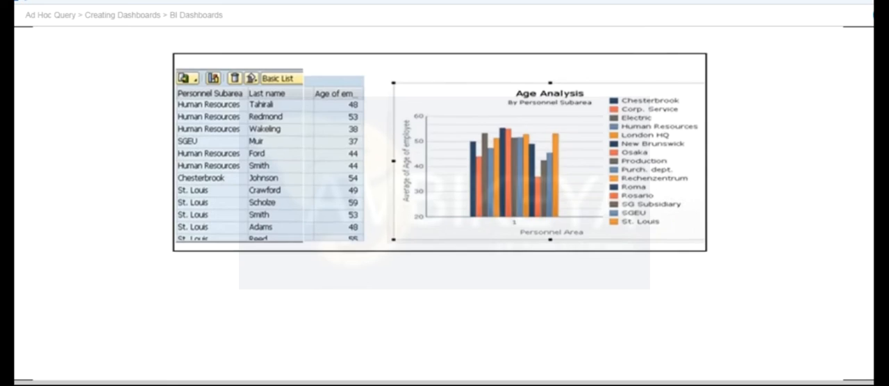
pyautogui.scroll(1, 851, 335)
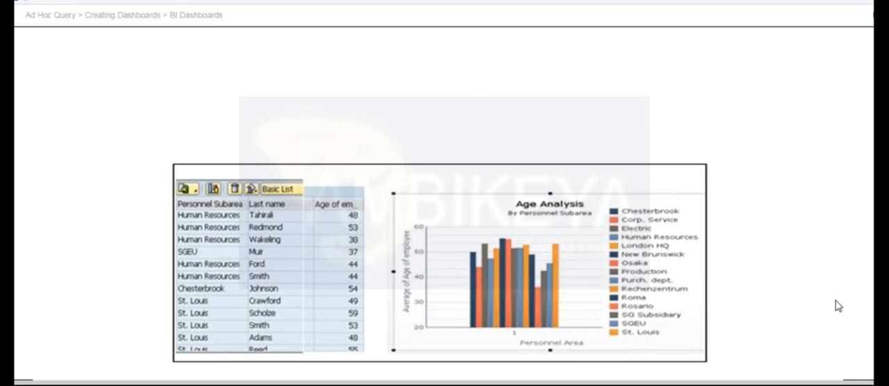
pyautogui.scroll(-3, 838, 306)
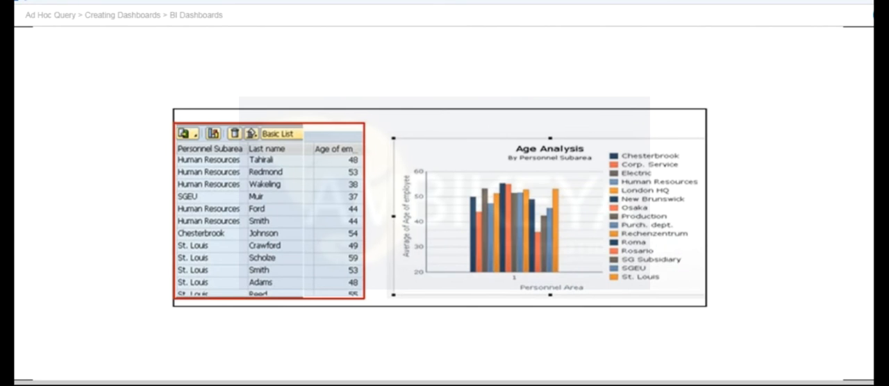
pyautogui.scroll(2, 440, 215)
pyautogui.scroll(-5, 440, 216)
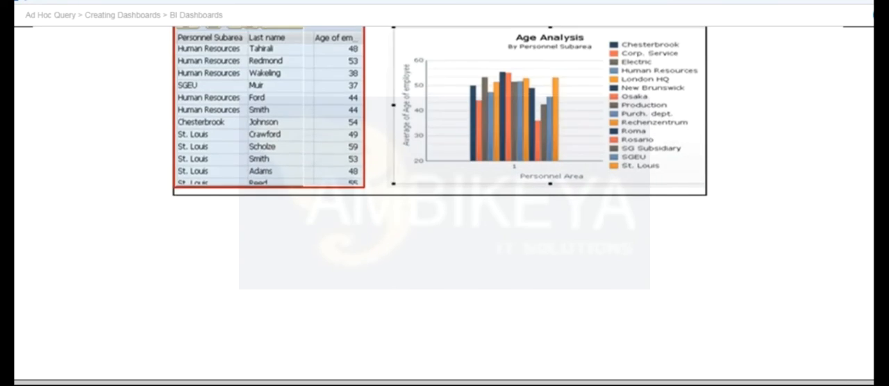
pyautogui.scroll(3, 440, 208)
pyautogui.scroll(-3, 439, 208)
pyautogui.scroll(3, 440, 208)
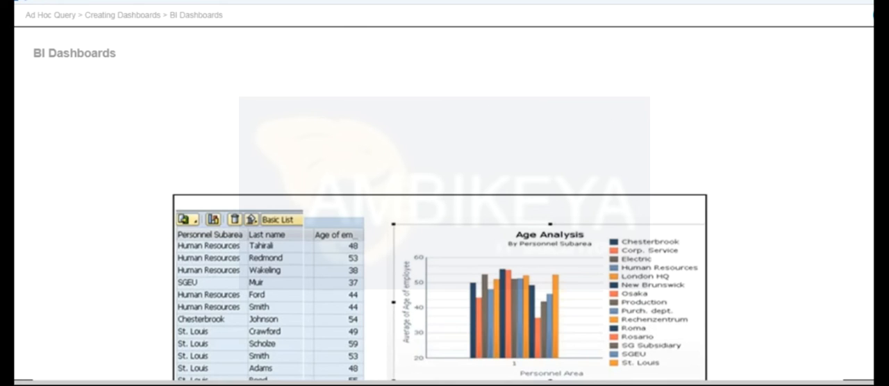
pyautogui.scroll(-2, 444, 243)
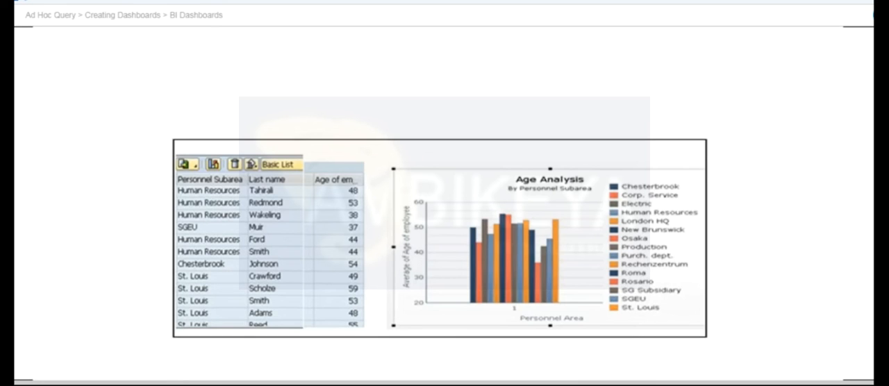
pyautogui.scroll(2, 445, 243)
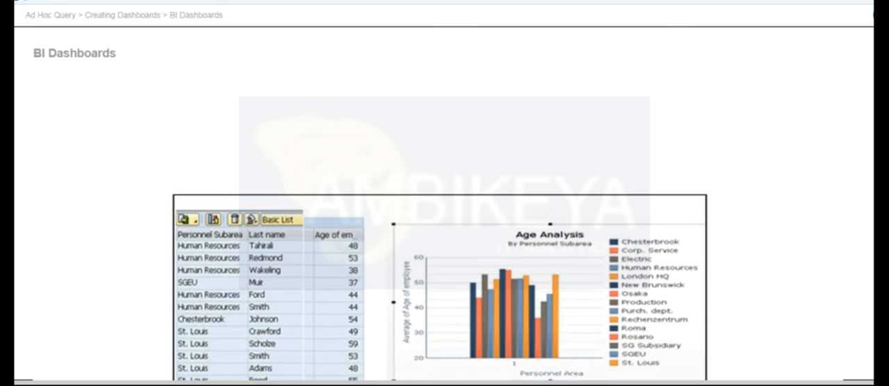
pyautogui.scroll(-5, 445, 243)
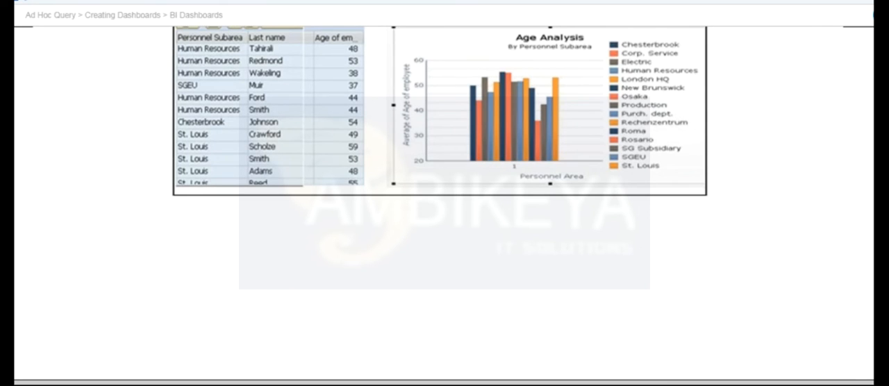
pyautogui.scroll(5, 445, 244)
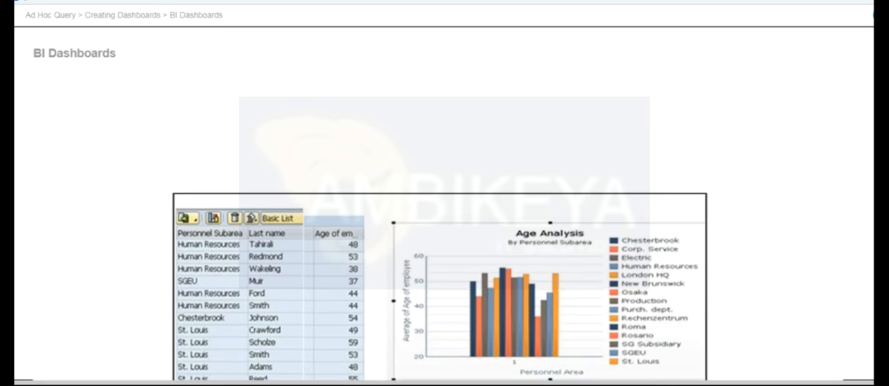
pyautogui.scroll(-3, 847, 338)
pyautogui.scroll(3, 445, 209)
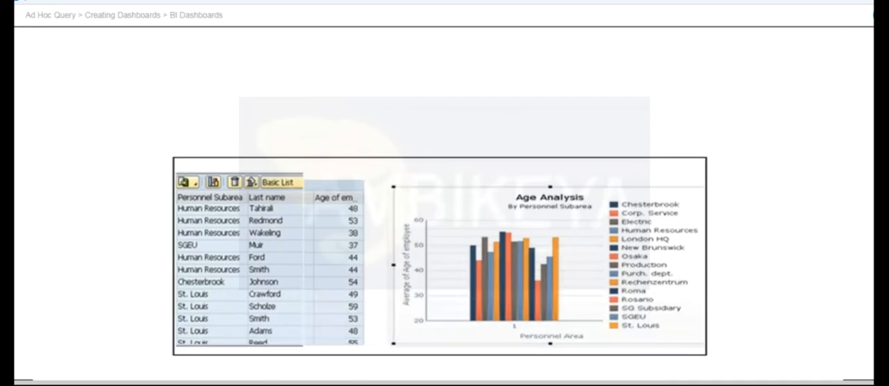
pyautogui.scroll(-5, 444, 209)
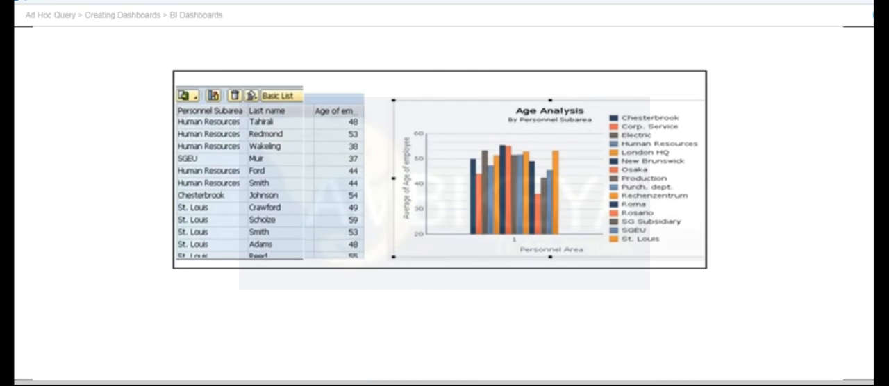
pyautogui.scroll(5, 445, 208)
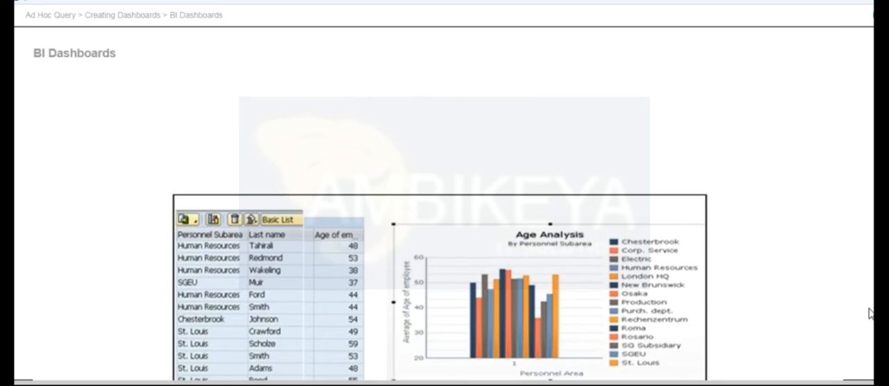
pyautogui.scroll(-4, 869, 313)
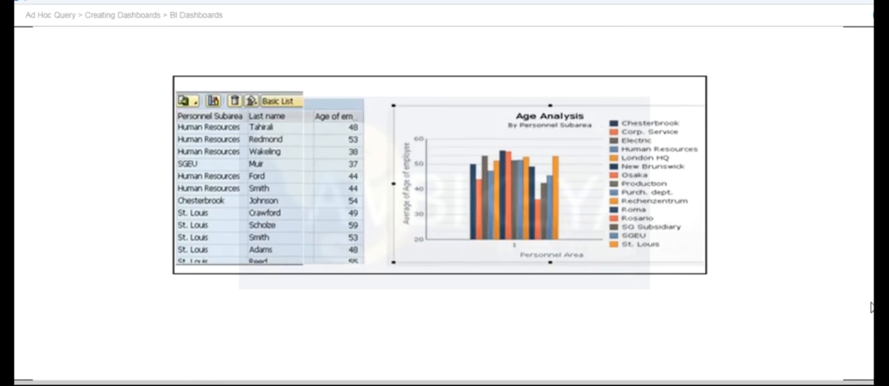
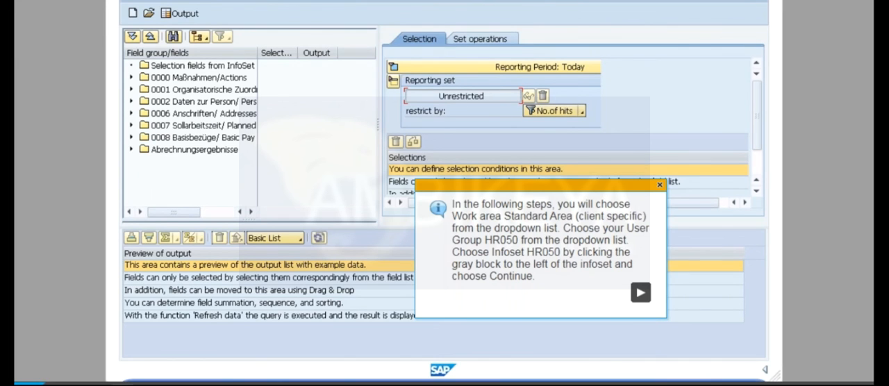
# Step: Start a new query in the client-specific Standard area with user group HR050 and InfoSet HR050
pyautogui.click(640, 292)
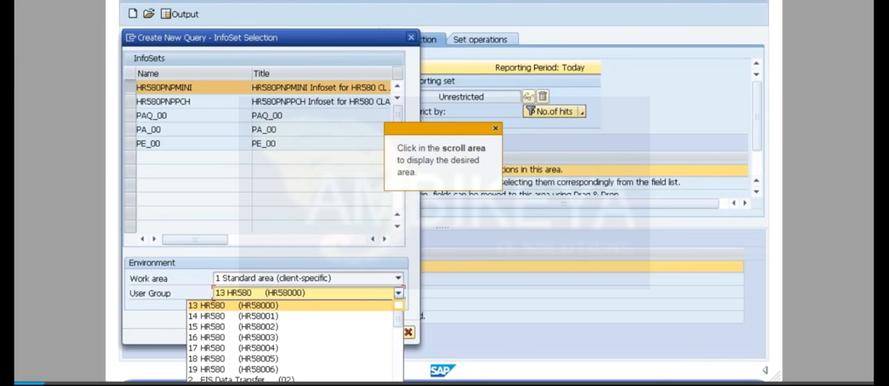
pyautogui.click(399, 305)
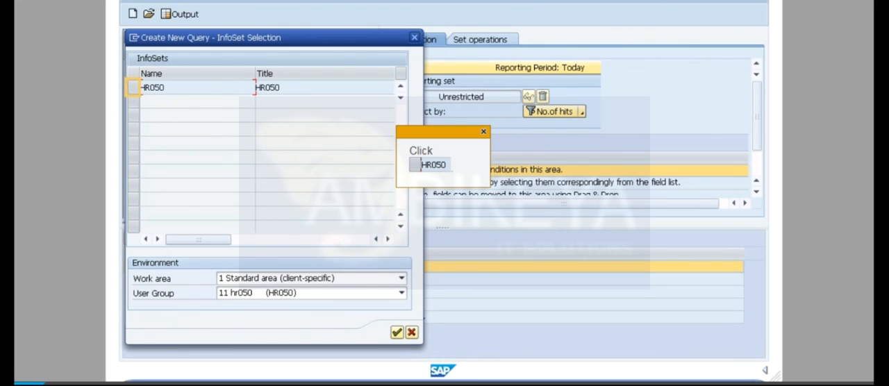
pyautogui.click(133, 88)
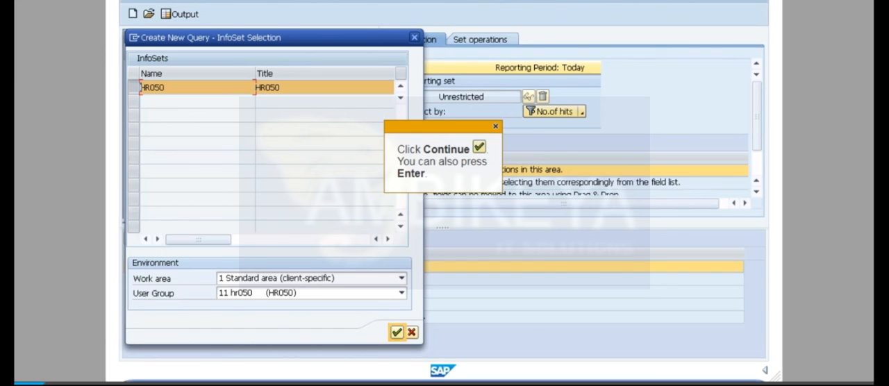
pyautogui.click(397, 333)
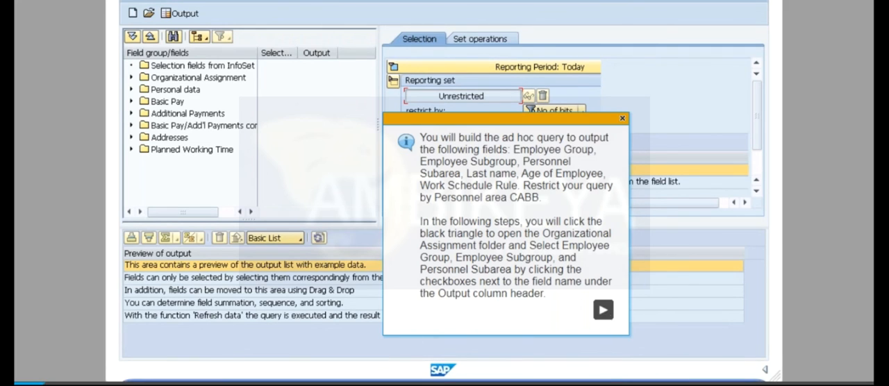
# Step: Add Employee Group, Employee Subgroup and Personnel Subarea from the Organizational Assignment field group to the query output
pyautogui.click(603, 311)
pyautogui.click(131, 78)
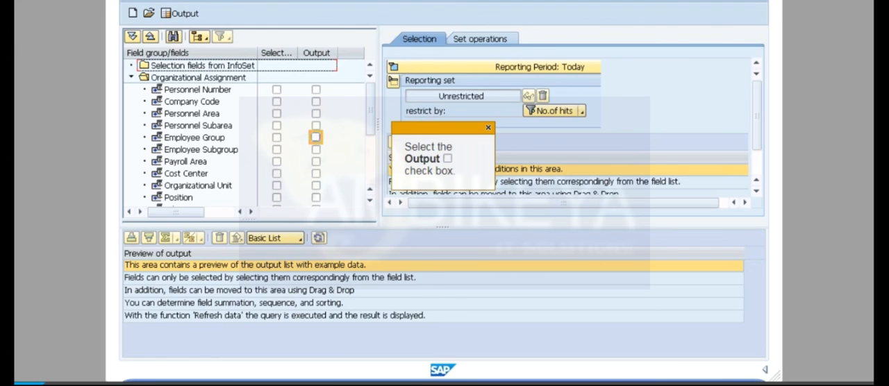
pyautogui.click(316, 137)
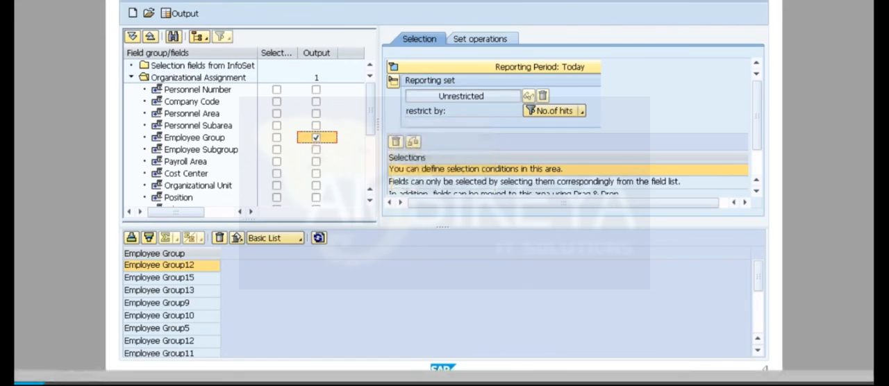
pyautogui.click(316, 149)
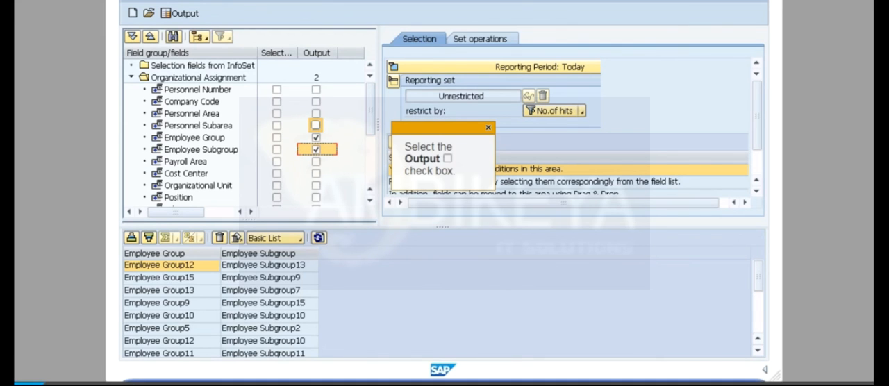
pyautogui.click(316, 125)
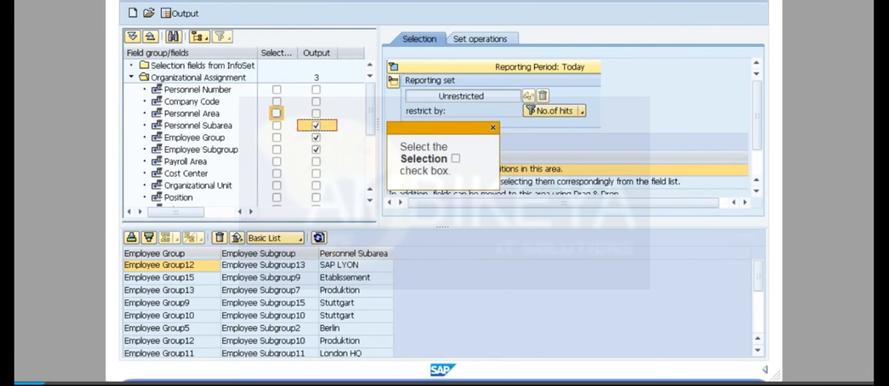
# Step: Make Personnel Area a selection field, restrict it to the value cabb, and collapse the Organizational Assignment group
pyautogui.click(277, 113)
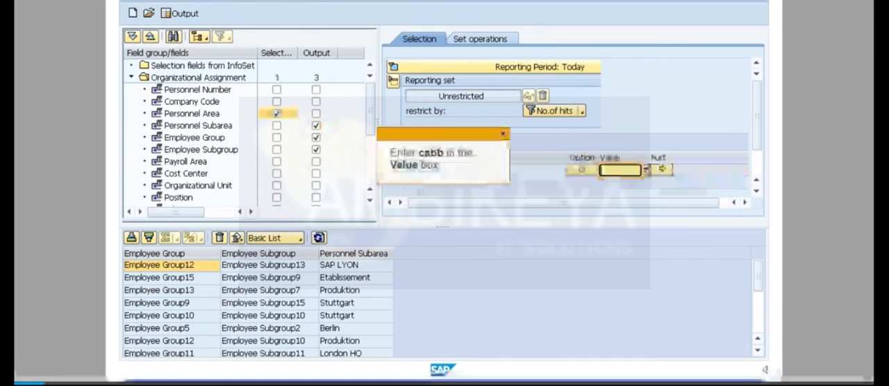
pyautogui.write('cabb')
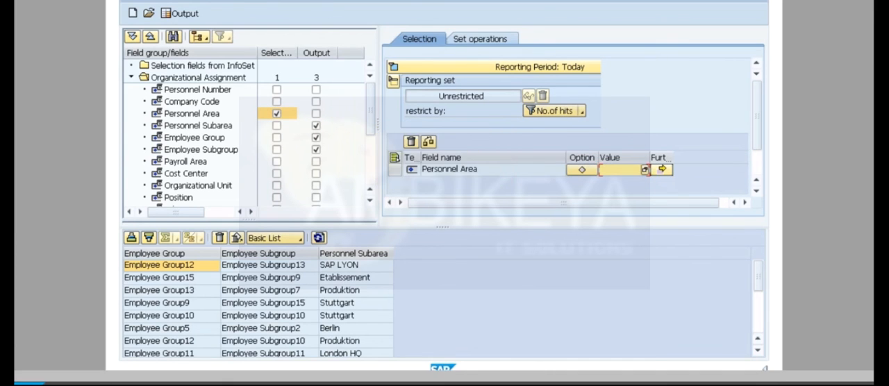
pyautogui.click(132, 77)
pyautogui.click(626, 292)
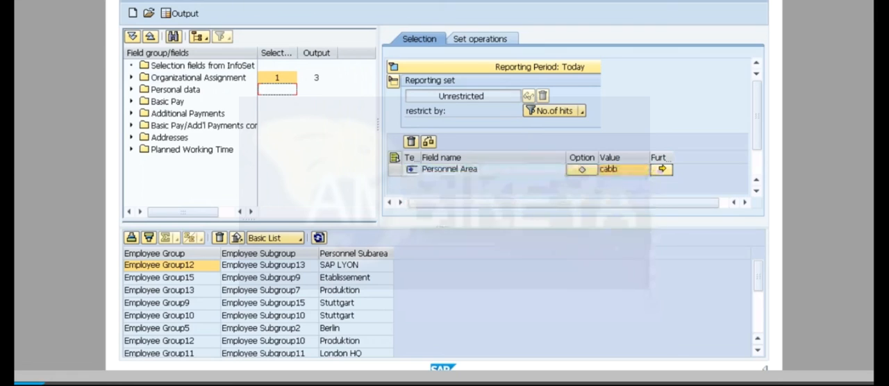
# Step: Add Last Name and Age of Employee from the Personal data field group to the output and collapse the group
pyautogui.click(132, 89)
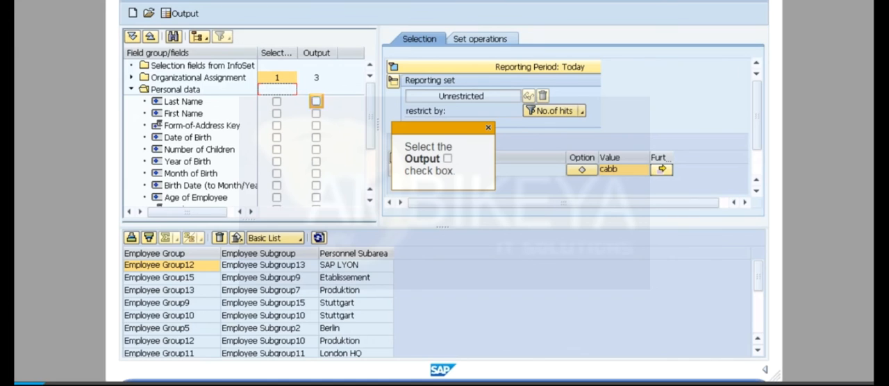
pyautogui.click(316, 101)
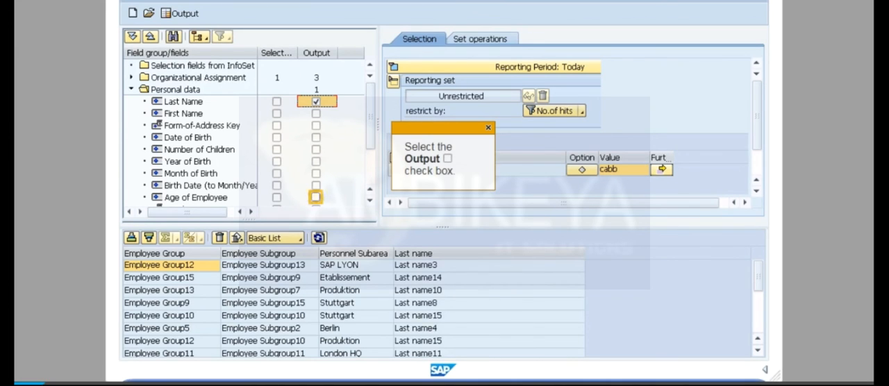
pyautogui.click(316, 197)
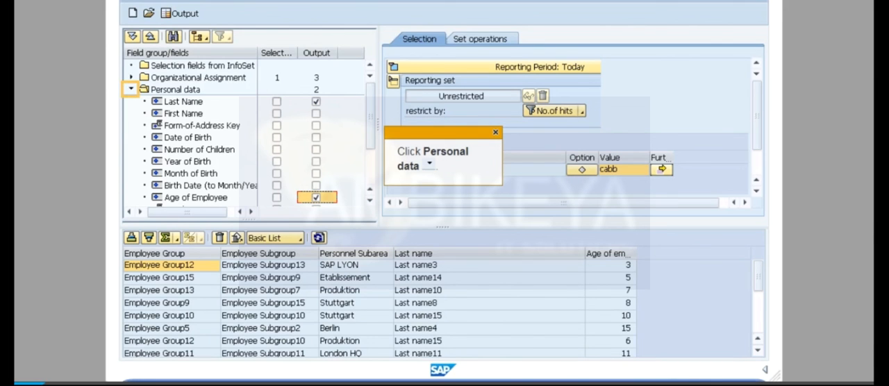
pyautogui.click(130, 89)
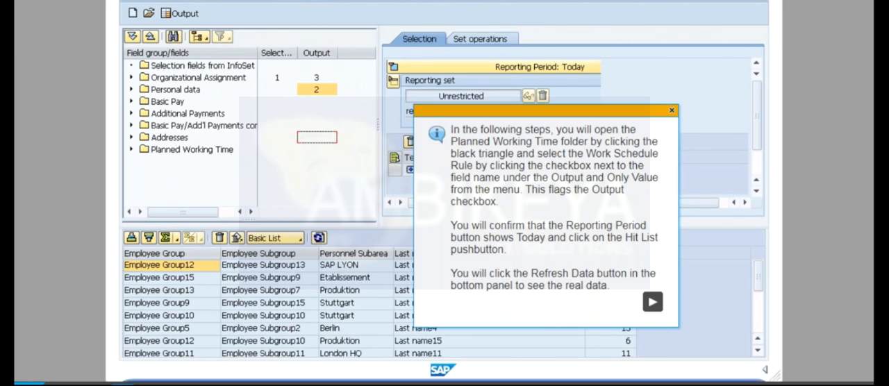
# Step: Add Work Schedule Rule from Planned Working Time to the output and set it to show only the value
pyautogui.click(653, 301)
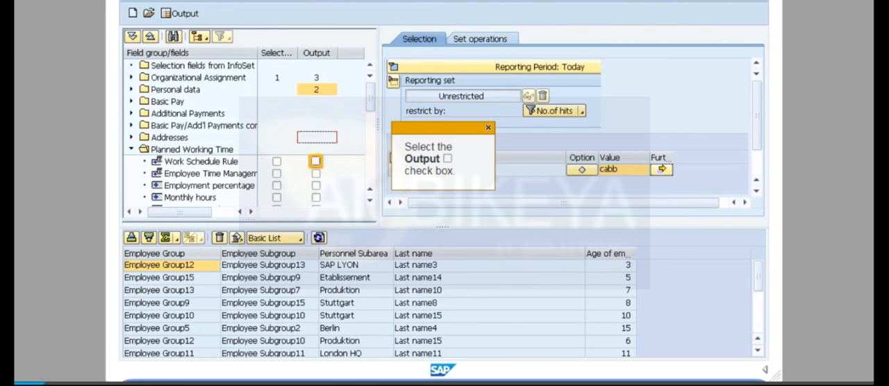
pyautogui.click(316, 161)
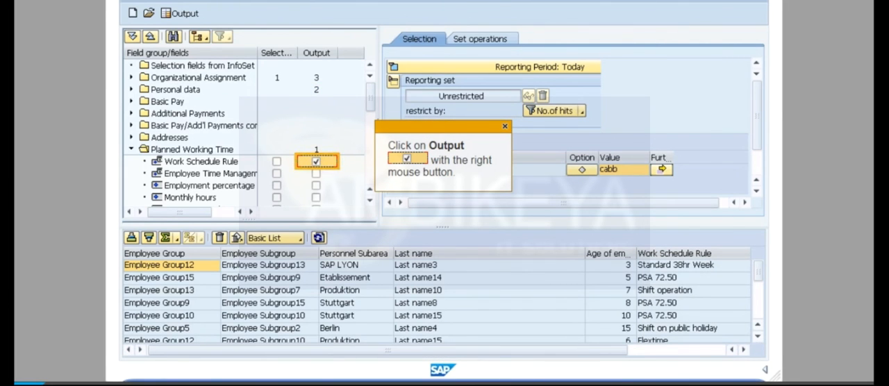
pyautogui.rightClick(316, 161)
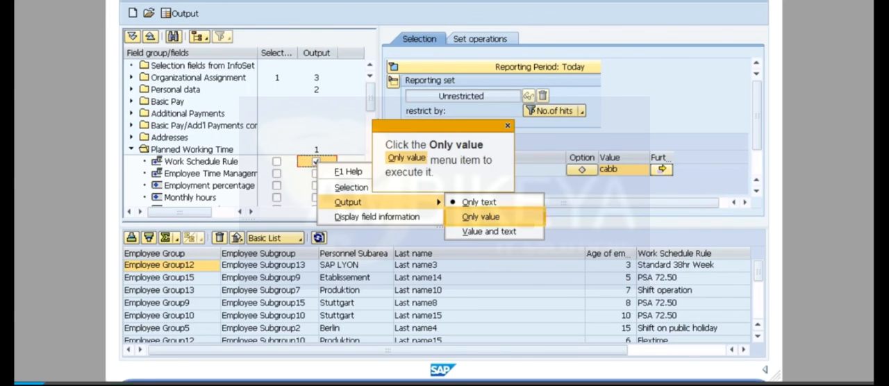
pyautogui.click(480, 217)
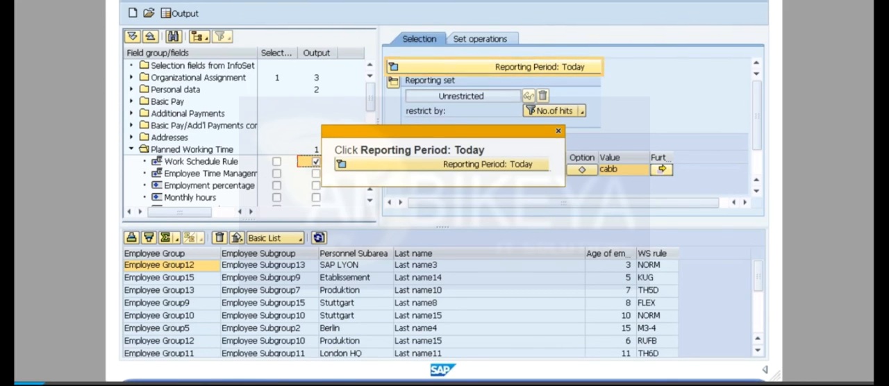
# Step: Check the Today reporting period, refresh the output with real data, and export the list as an Excel file to the desktop
pyautogui.click(494, 68)
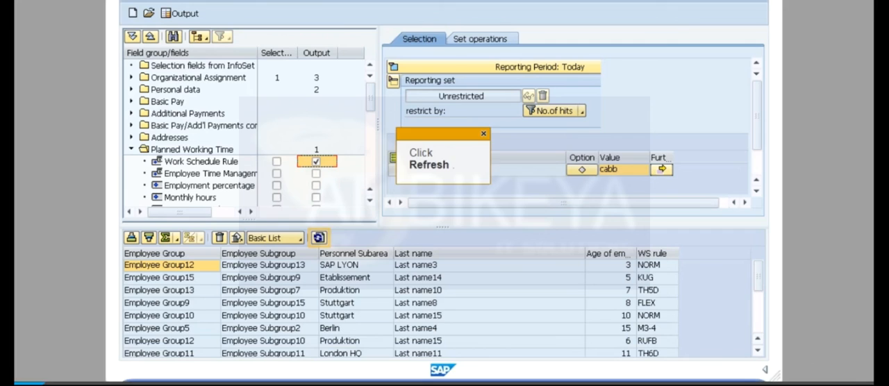
pyautogui.click(319, 238)
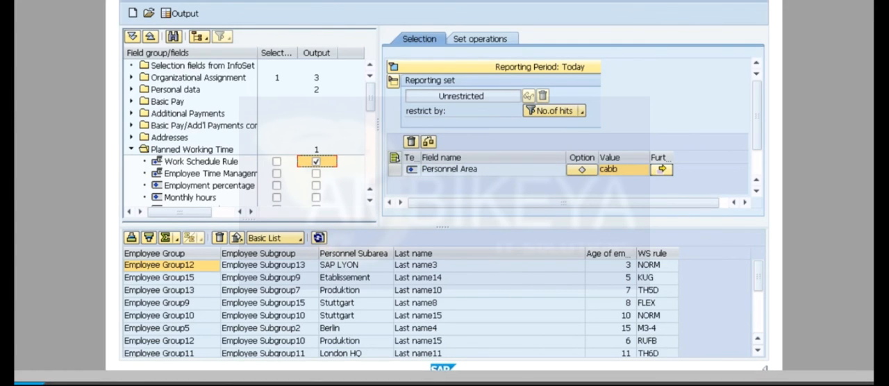
pyautogui.click(631, 292)
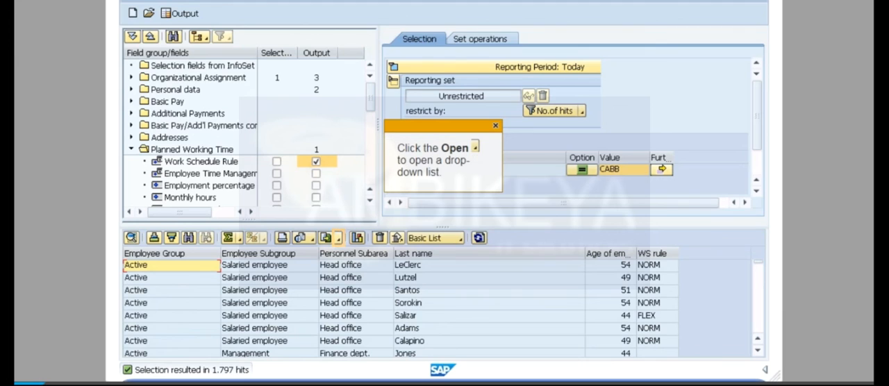
pyautogui.click(339, 238)
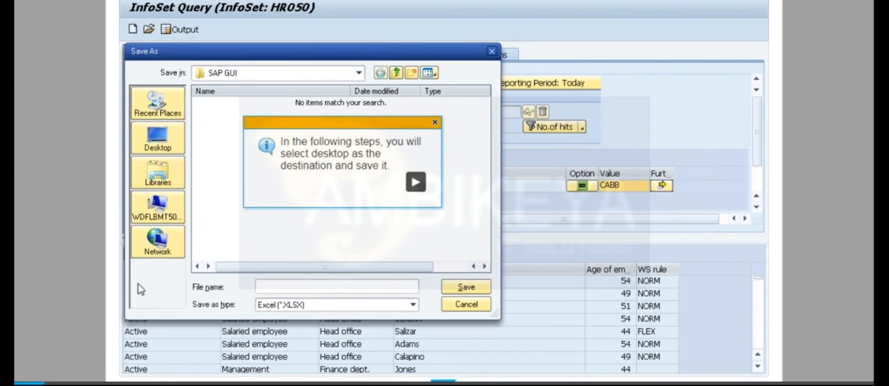
pyautogui.click(415, 182)
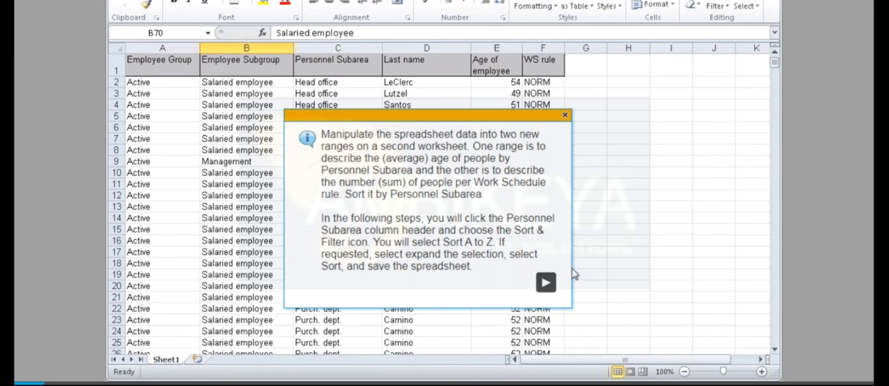
# Step: Sort the exported spreadsheet from A to Z by Personnel Subarea, expanding the selection to all columns, and save the workbook
pyautogui.click(545, 283)
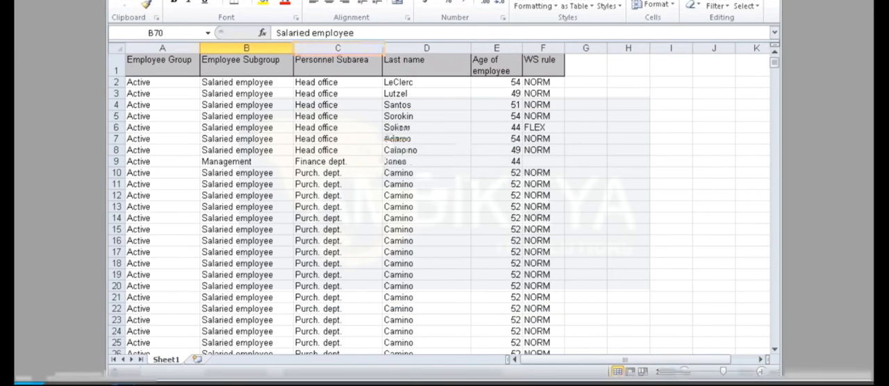
pyautogui.click(338, 48)
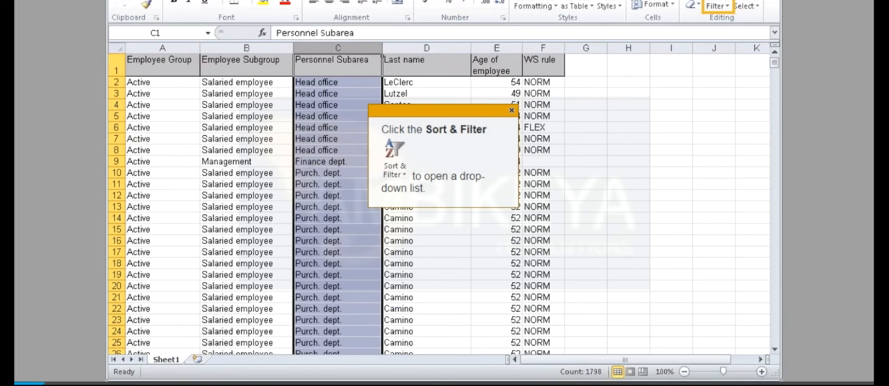
pyautogui.click(716, 6)
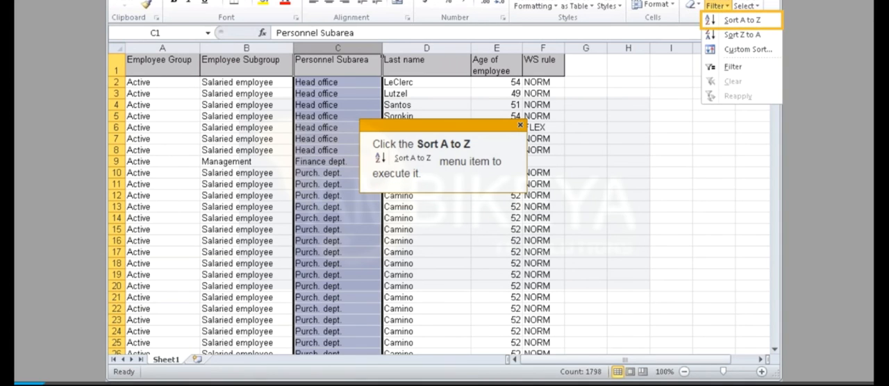
pyautogui.click(742, 20)
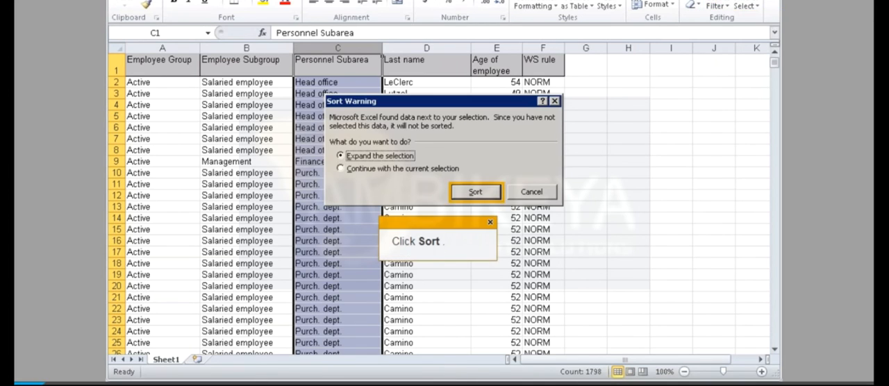
pyautogui.click(476, 192)
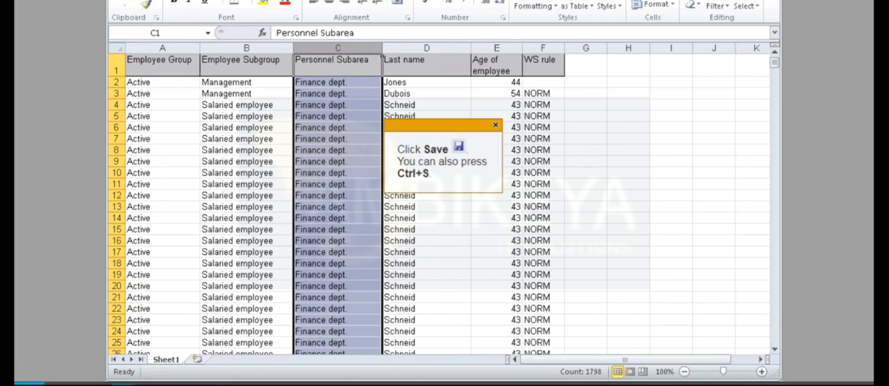
pyautogui.hotkey('ctrl', 's')
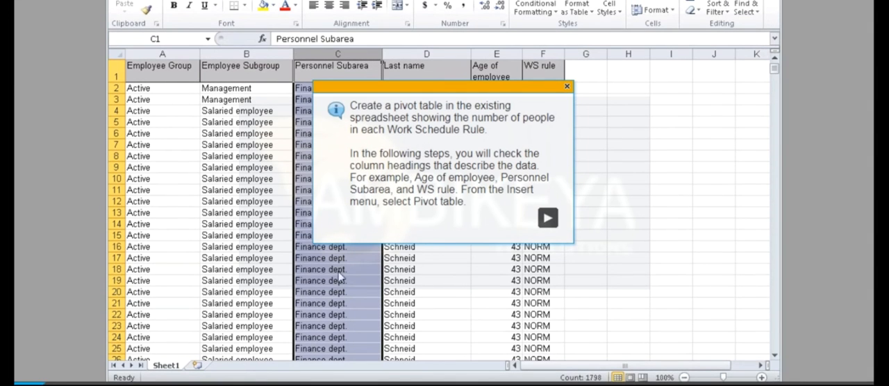
# Step: Insert a pivot table based on the employee data starting at A1 and add the Last name and WS rule fields
pyautogui.click(547, 218)
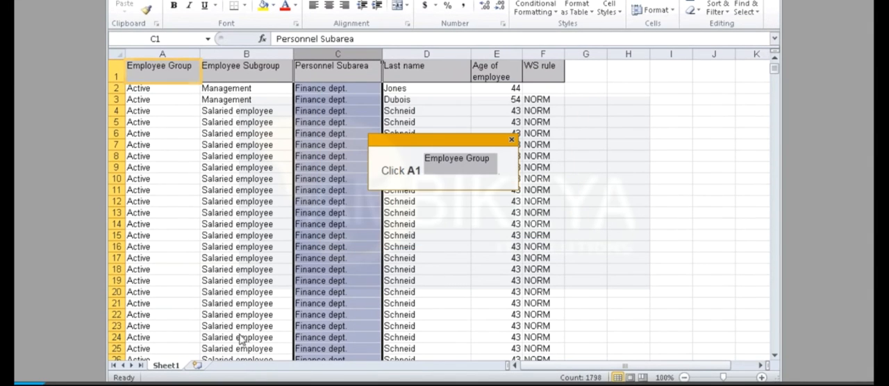
pyautogui.click(163, 71)
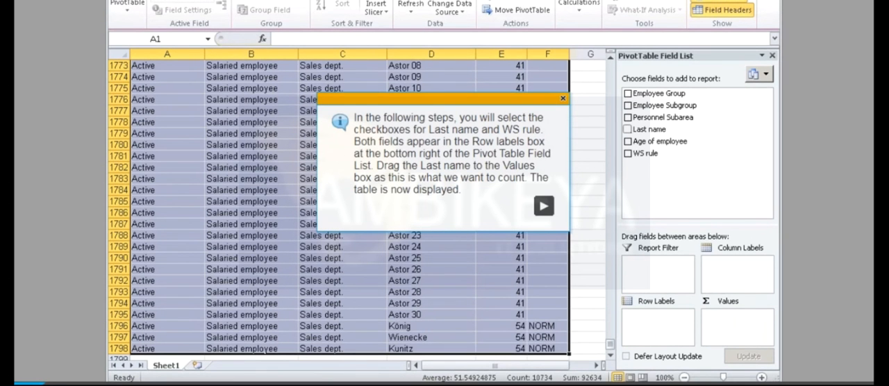
pyautogui.click(544, 205)
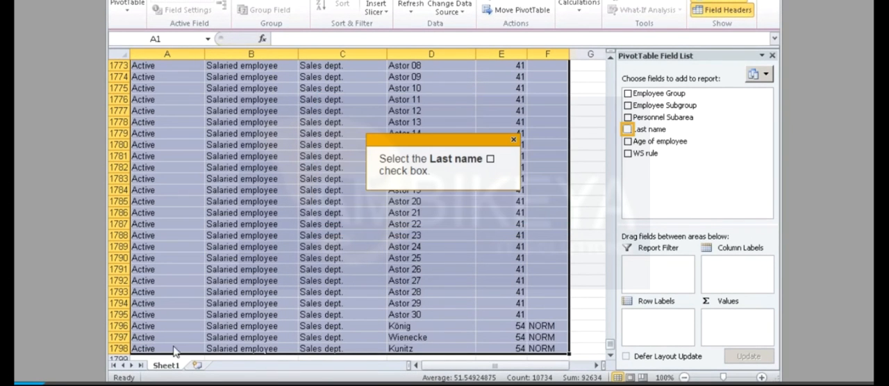
pyautogui.click(628, 130)
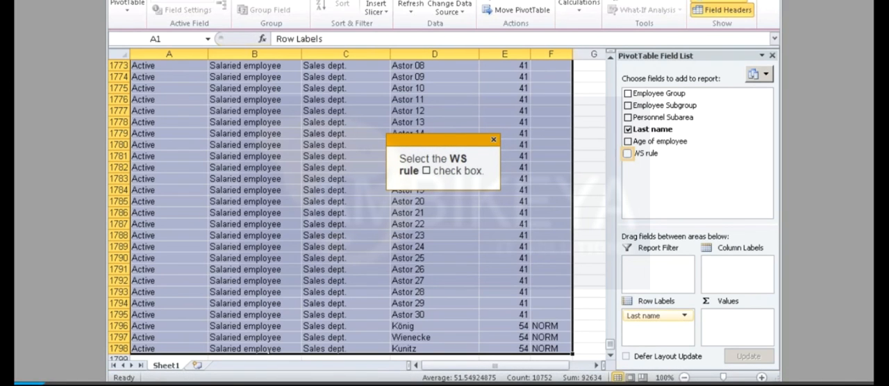
pyautogui.click(628, 153)
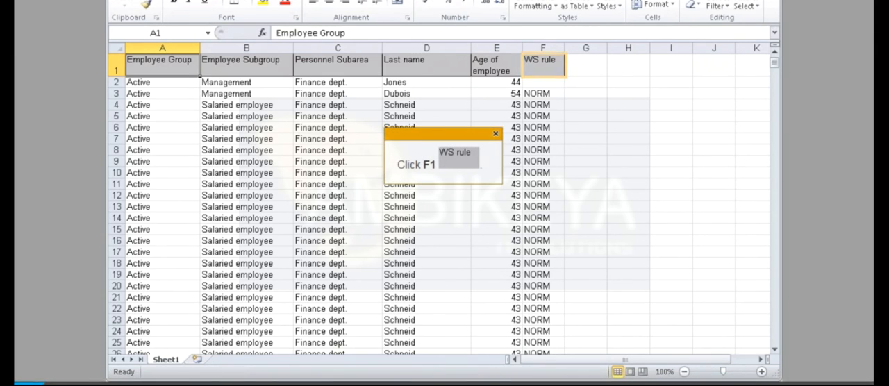
# Step: Insert a pivot table from Sheet1 A1:F1798 into the existing worksheet at A1, with Personnel Subarea as rows and Age of employee as values
pyautogui.click(543, 65)
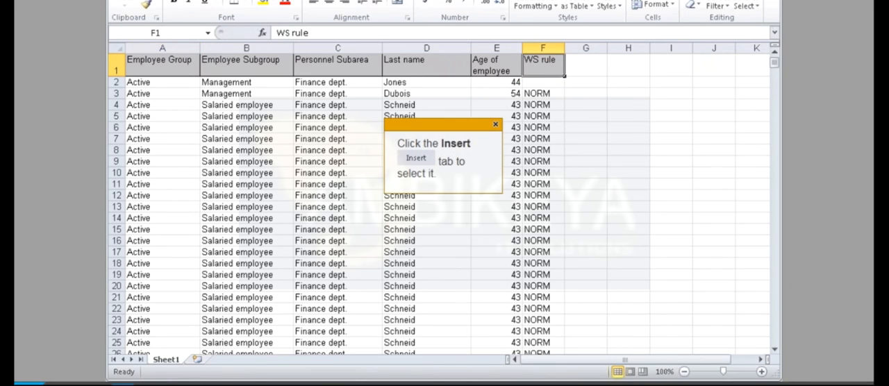
pyautogui.click(192, 1)
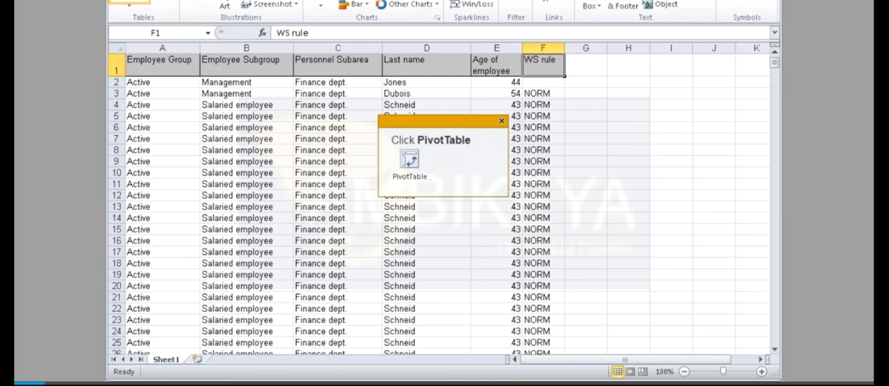
pyautogui.click(129, 3)
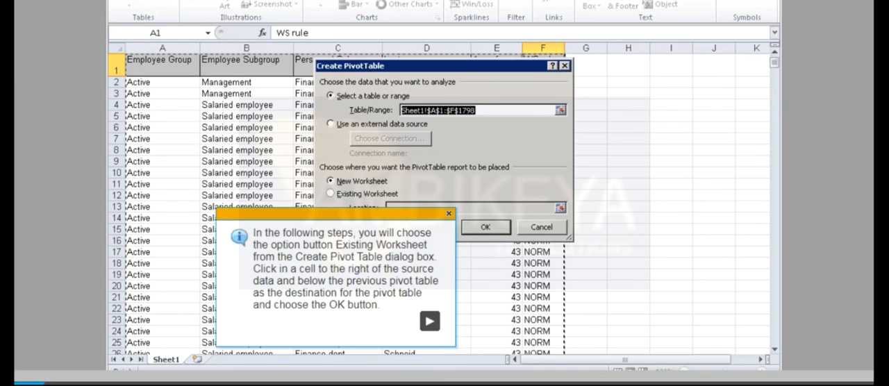
pyautogui.click(330, 194)
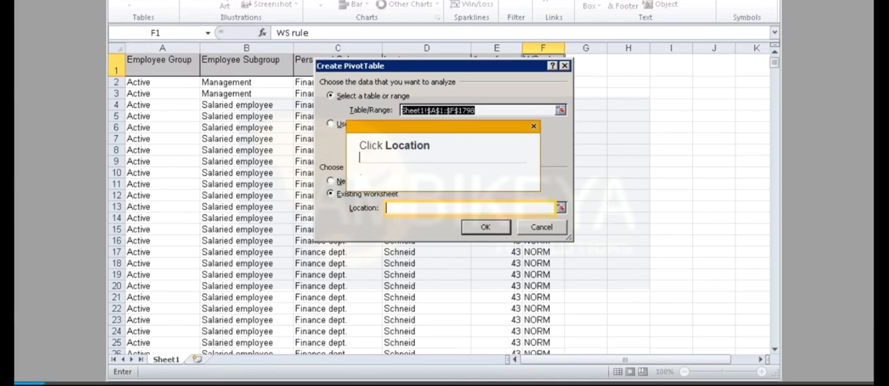
pyautogui.click(470, 208)
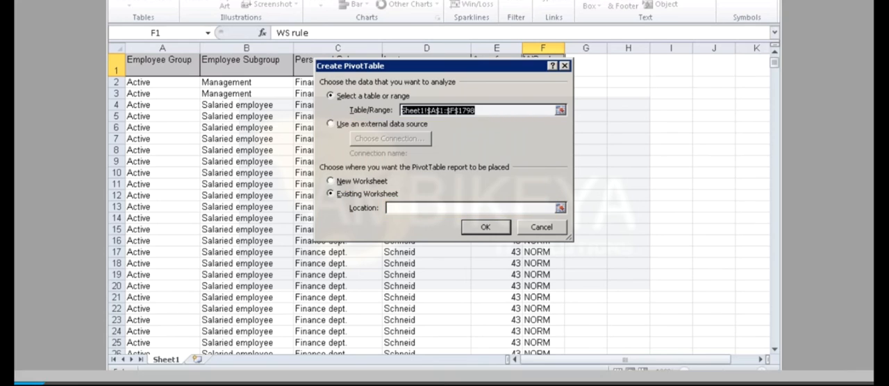
pyautogui.click(486, 227)
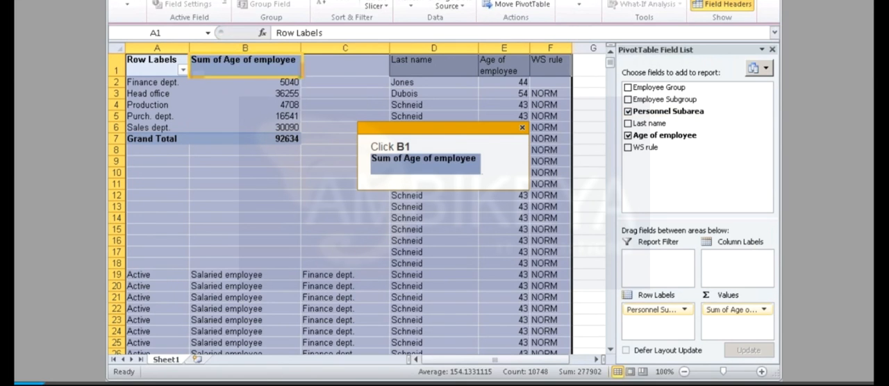
# Step: Summarize the Age of employee values by Average and reduce the averages, including the Grand Total, to one decimal place
pyautogui.click(245, 66)
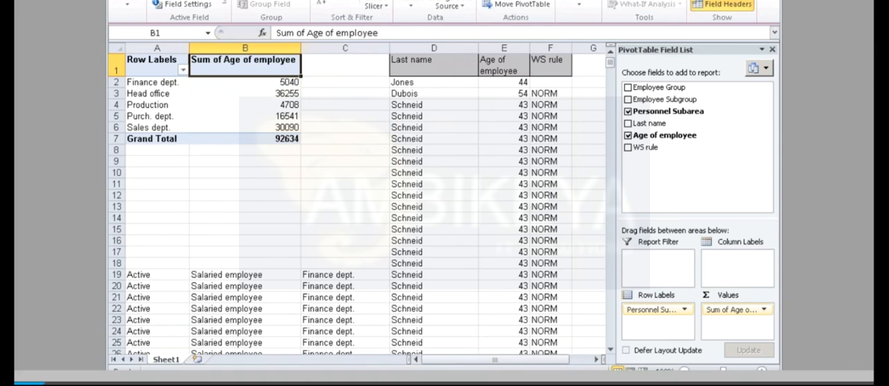
pyautogui.moveTo(245, 82); pyautogui.dragTo(245, 139)
pyautogui.click(187, 5)
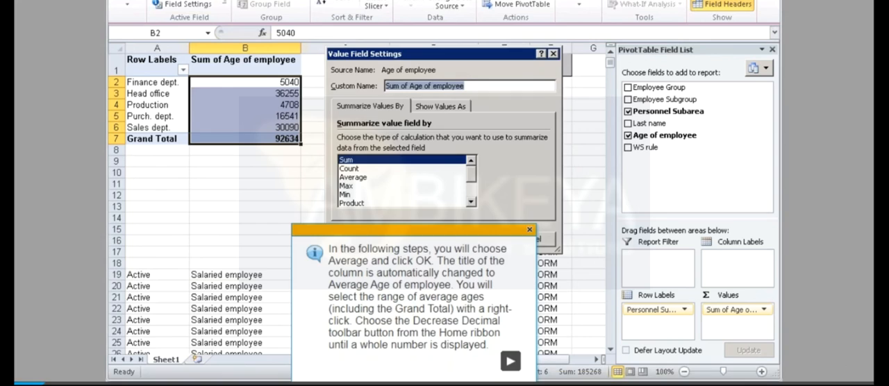
pyautogui.click(353, 177)
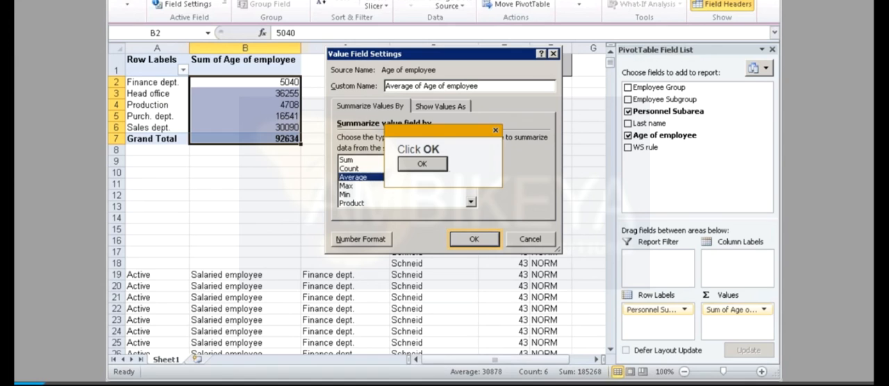
pyautogui.click(474, 239)
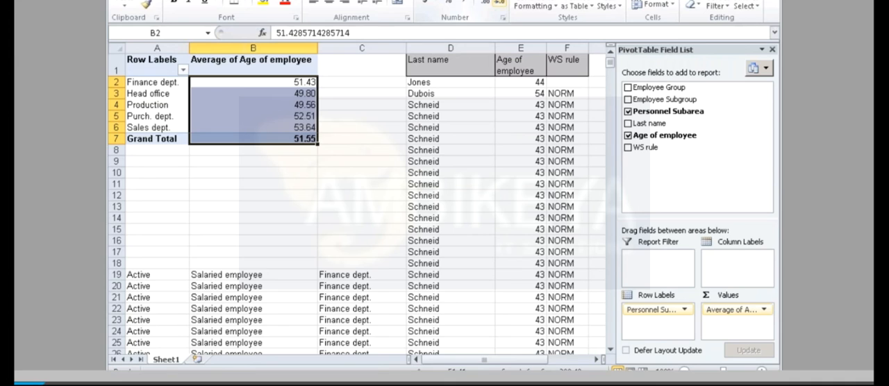
pyautogui.click(500, 3)
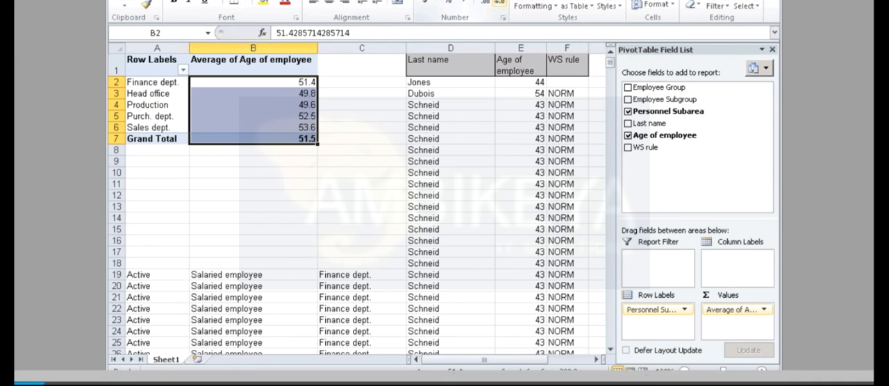
# Step: Add a new blank worksheet to the workbook
pyautogui.click(198, 359)
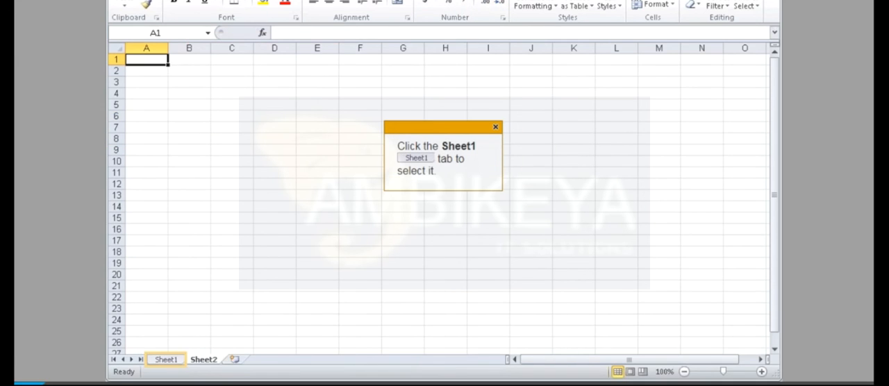